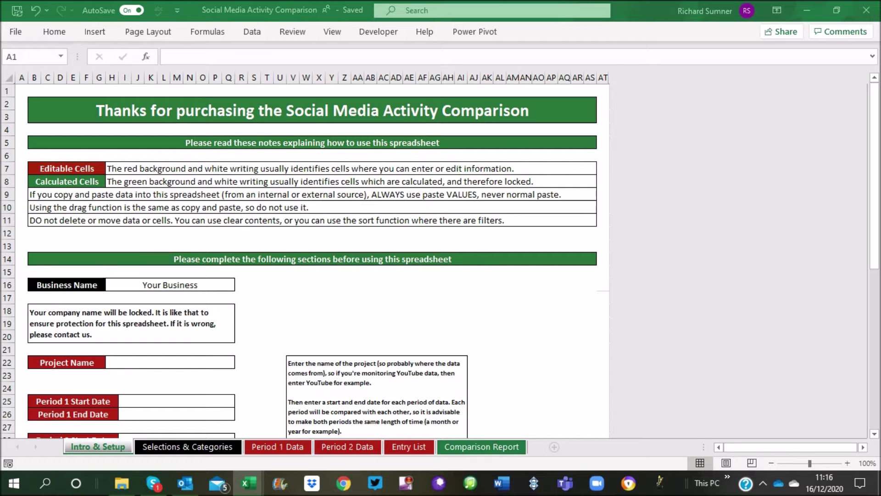
- Enter YouTube as the Project Name on the Intro & Setup sheet
scroll(312, 257, "down", 3)
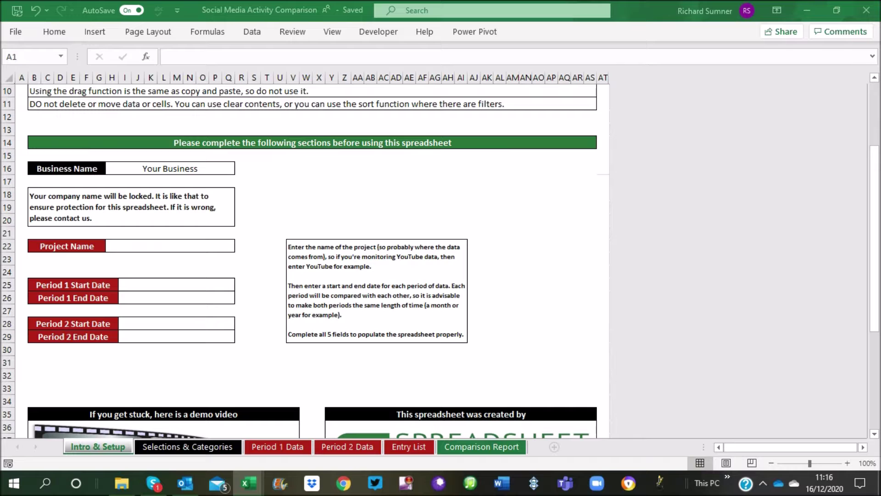
left_click(170, 246)
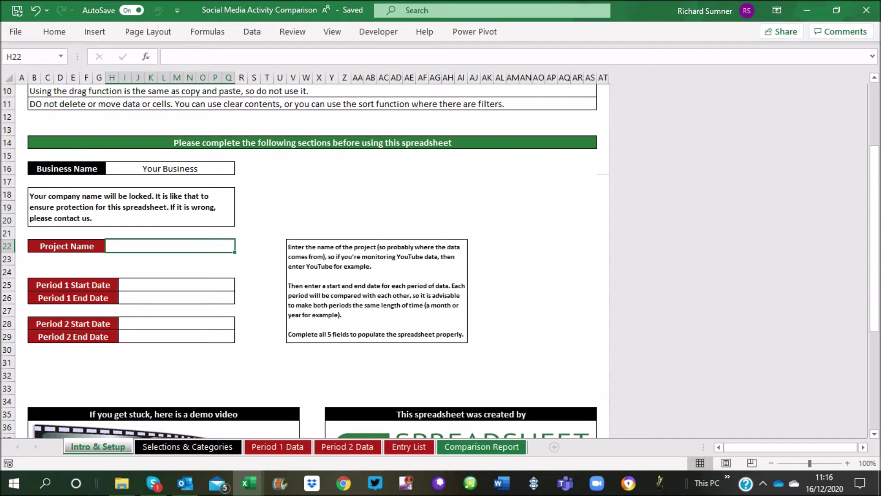
type("YouTune")
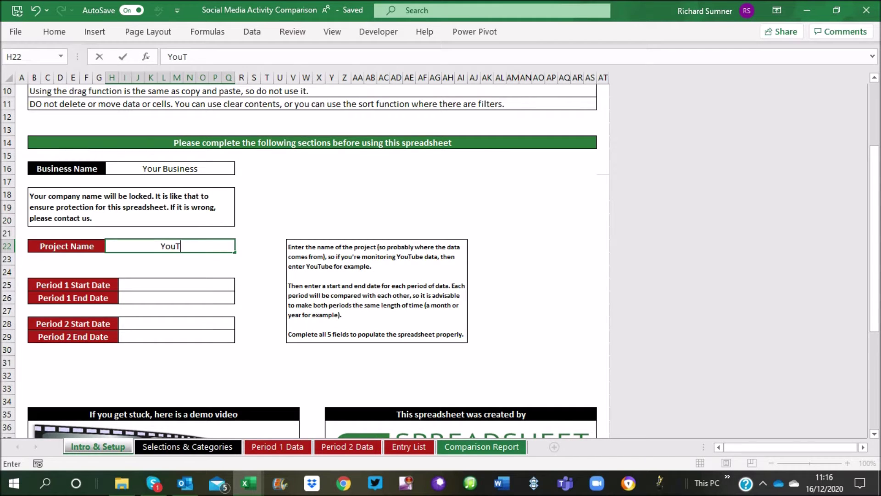
key("BackSpace")
key("BackSpace")
type("be")
key("Return")
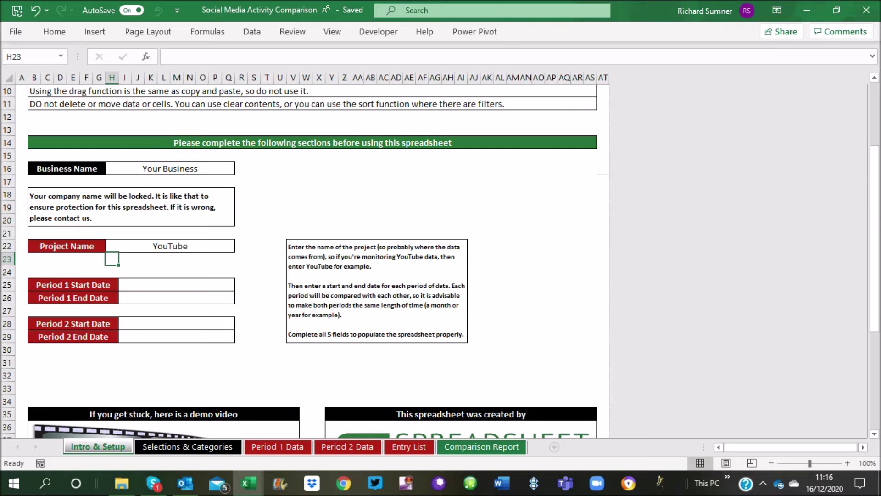
- Set the Period 1 Start Date to 1 Jan 2019 and the Period 1 End Date to 31 Dec 2019
left_click(176, 284)
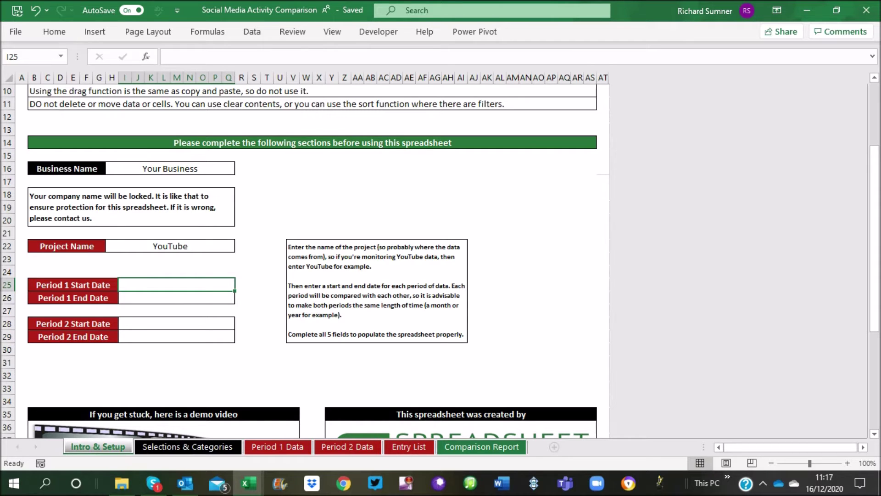
type("1 jan 2019")
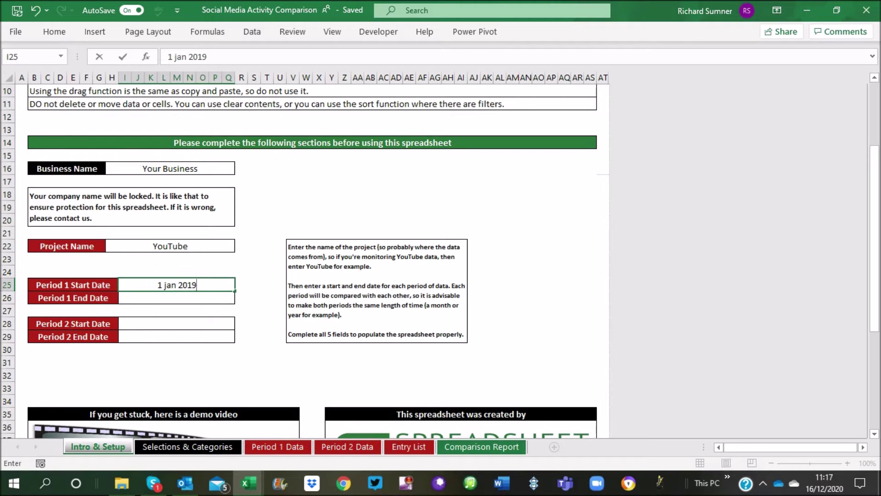
key("Return")
type("31 ")
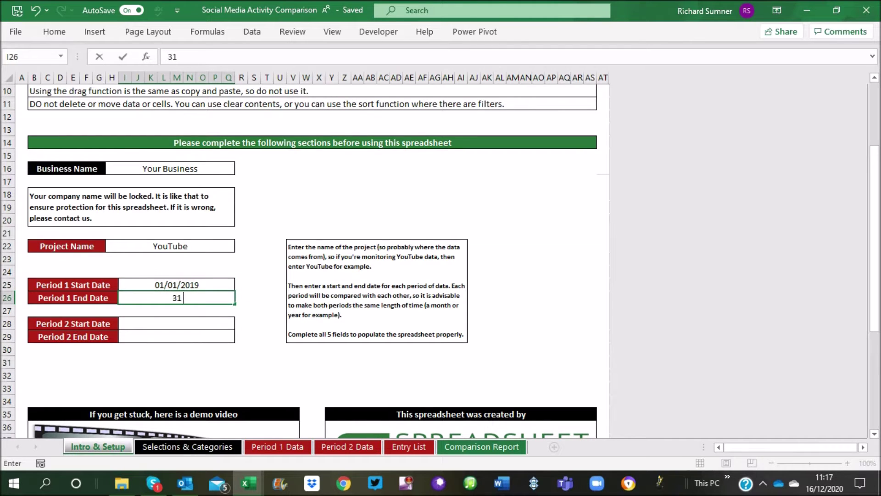
type("dec 2019")
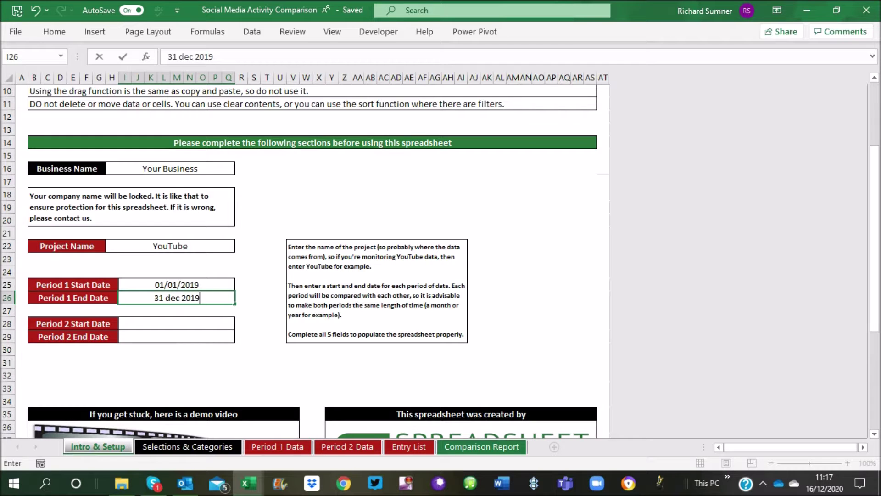
key("Return")
- Set the Period 2 Start Date to 1 Jan 2020 and the Period 2 End Date to 31 Dec 2020
key("Return")
key("Return")
key("Up")
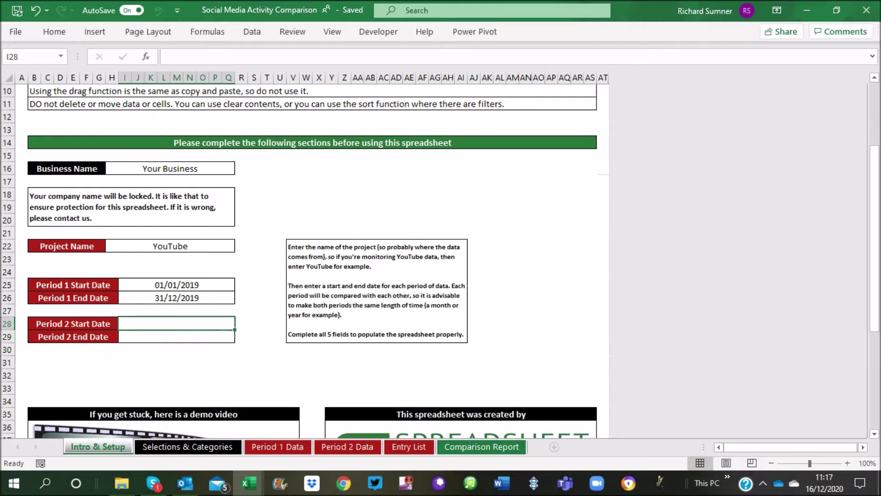
type("1 jan 2019")
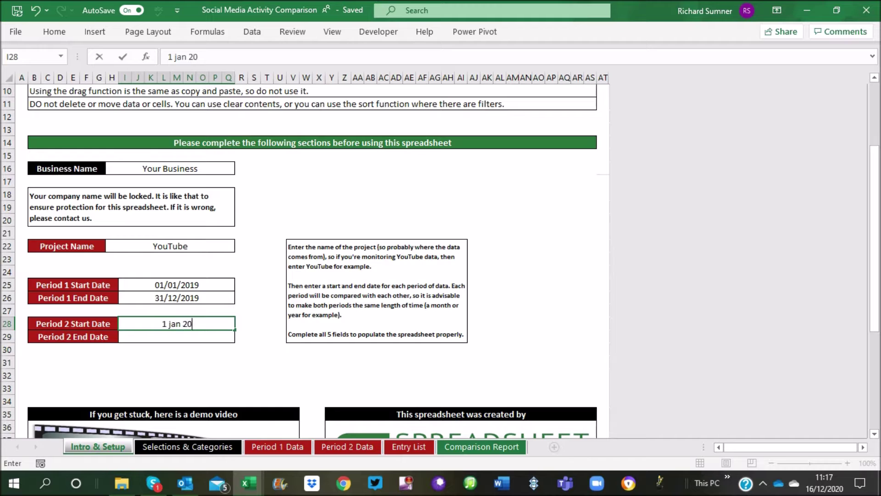
key("BackSpace")
key("BackSpace")
type("20")
key("Return")
type("31 dec 2020")
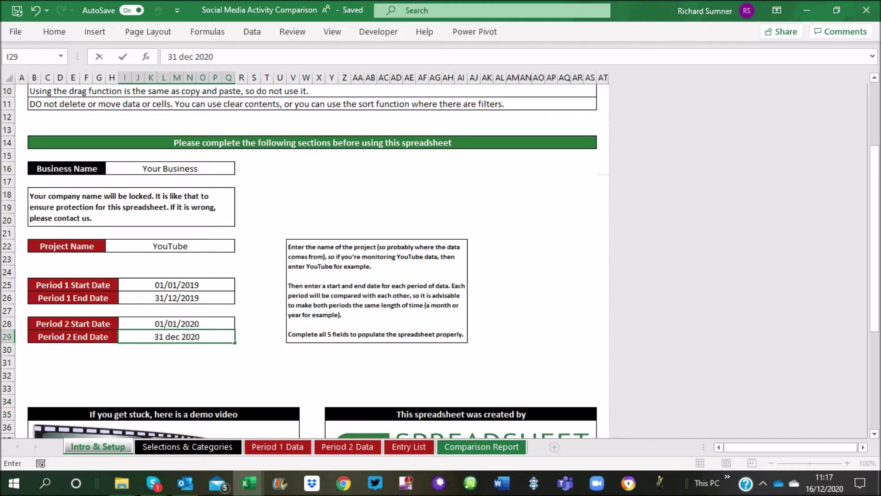
key("Return")
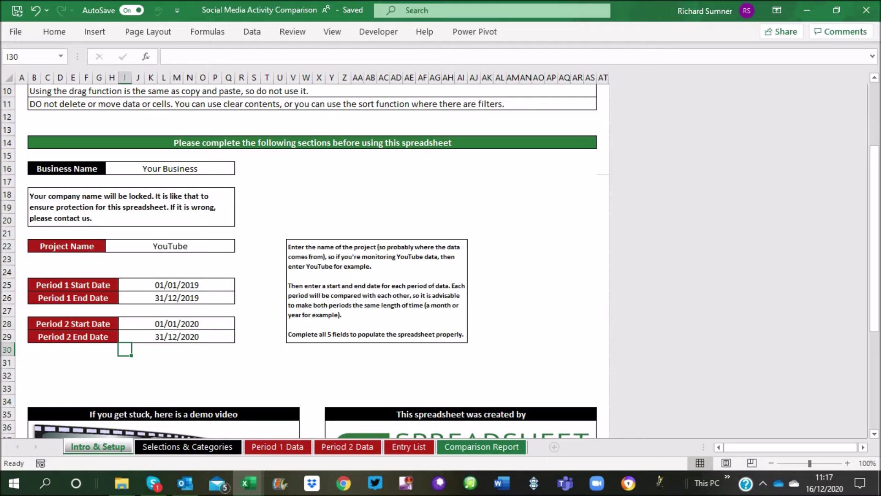
left_click(86, 259)
left_click(73, 259)
left_click(61, 259)
key("Left")
key("Left")
key("Left")
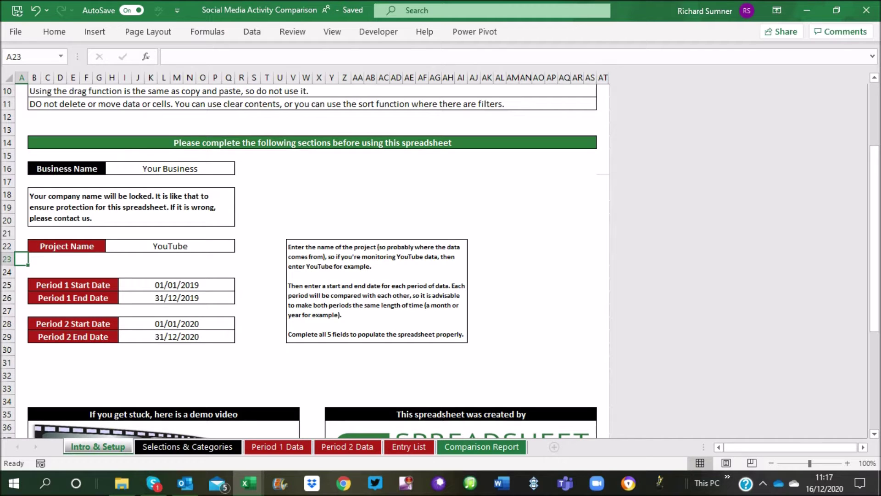
key("ctrl+Home")
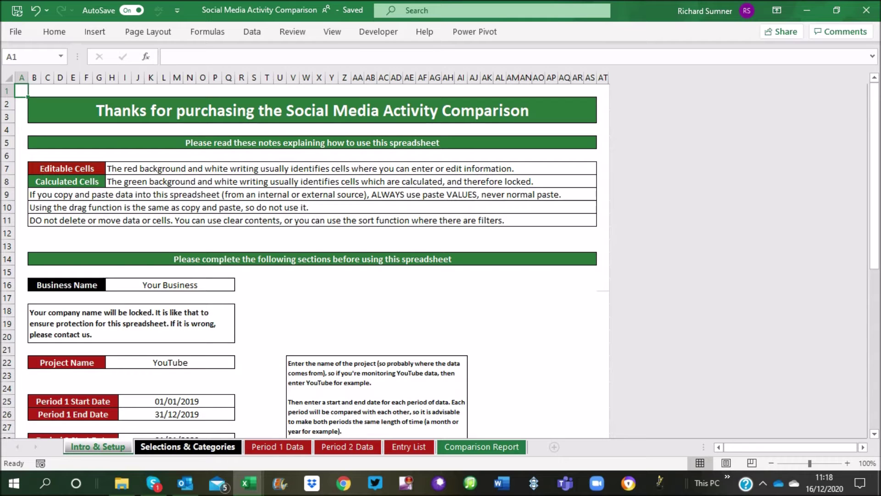
- Check the choices offered for Metric 1 on the Selections & Categories sheet
left_click(188, 447)
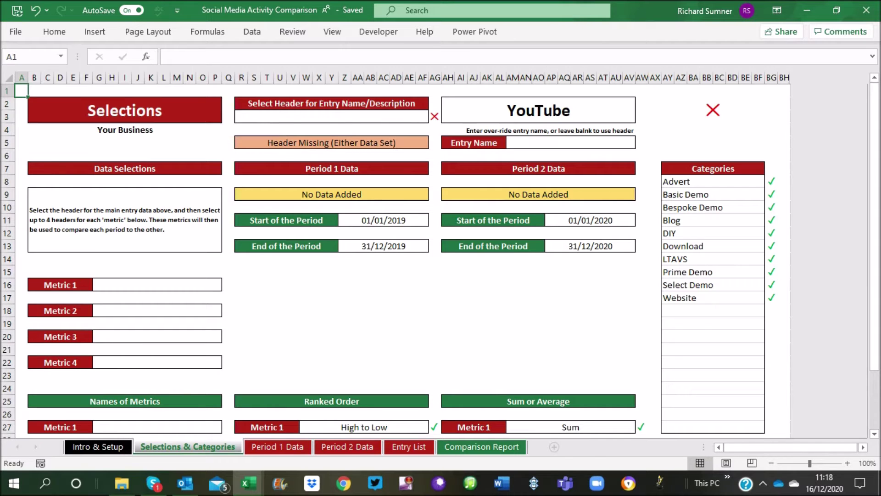
left_click(157, 284)
left_click(227, 285)
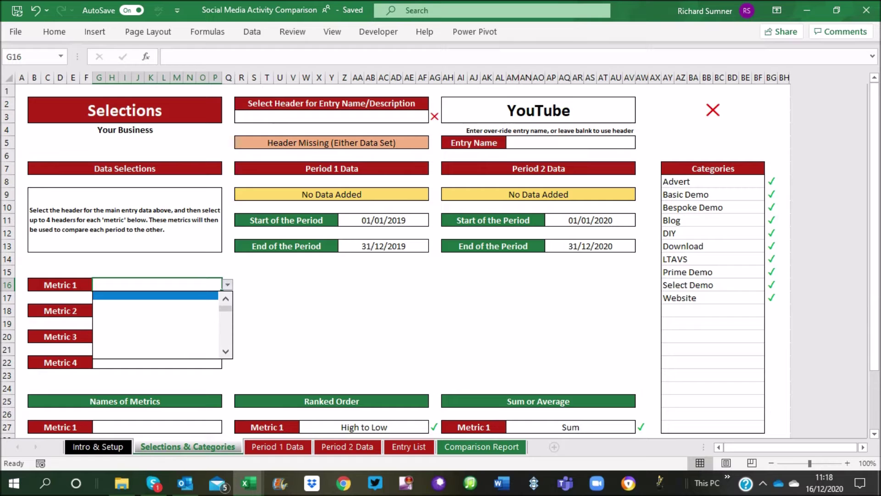
left_click(227, 284)
- View the Period 1 Data sheet, and switch to the YouTube 2019 workbook to review its video titles
left_click(278, 447)
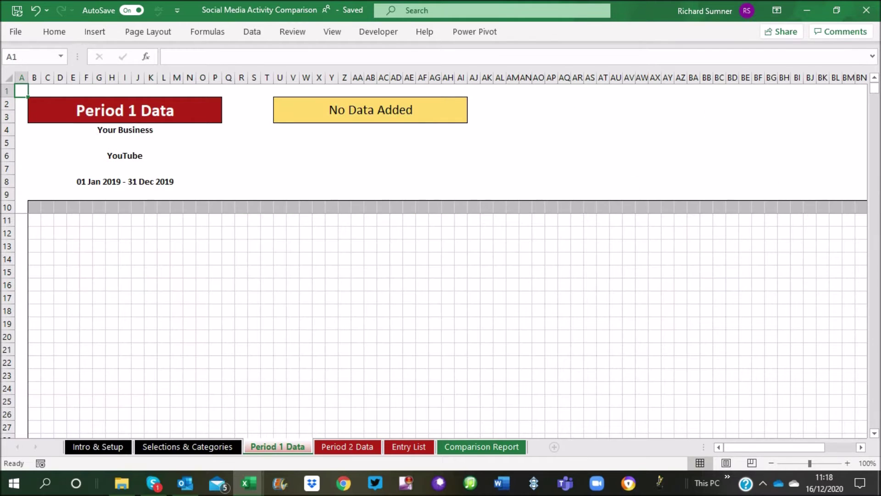
left_click(248, 482)
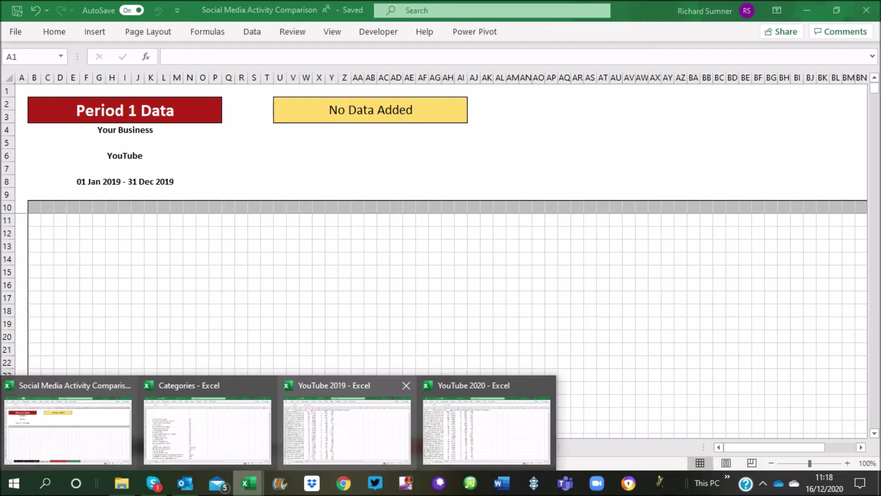
left_click(347, 430)
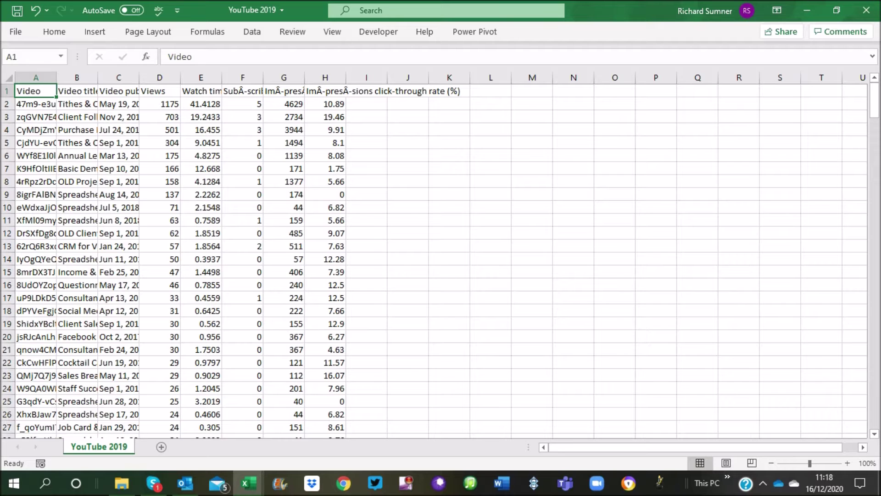
left_click_drag(76, 104, 76, 402)
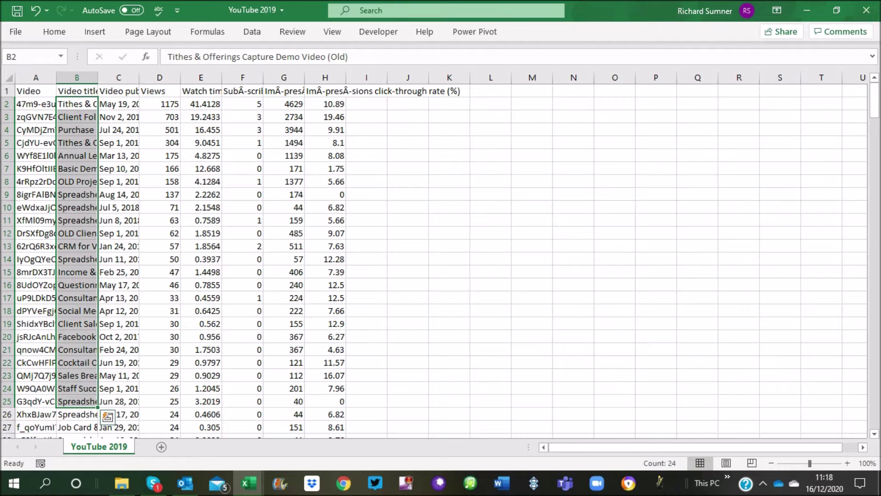
left_click_drag(77, 105, 77, 415)
left_click_drag(77, 105, 77, 401)
- Examine each column header in the YouTube 2019 data, from video publish time to impressions click-through rate
left_click(118, 91)
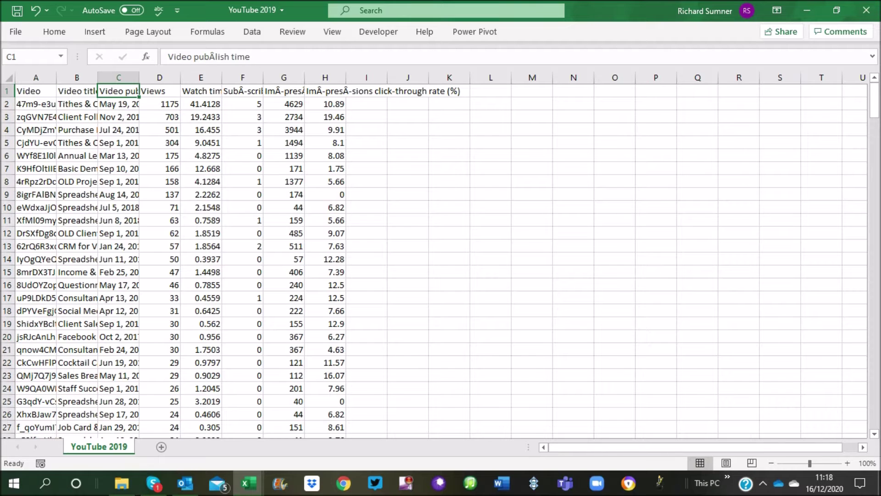
left_click_drag(118, 91, 160, 91)
left_click(160, 90)
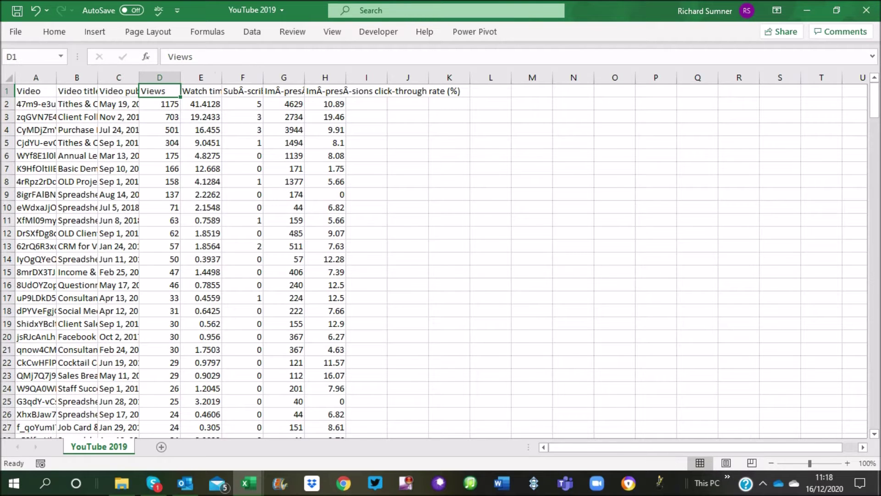
left_click(200, 90)
left_click(242, 91)
left_click(284, 91)
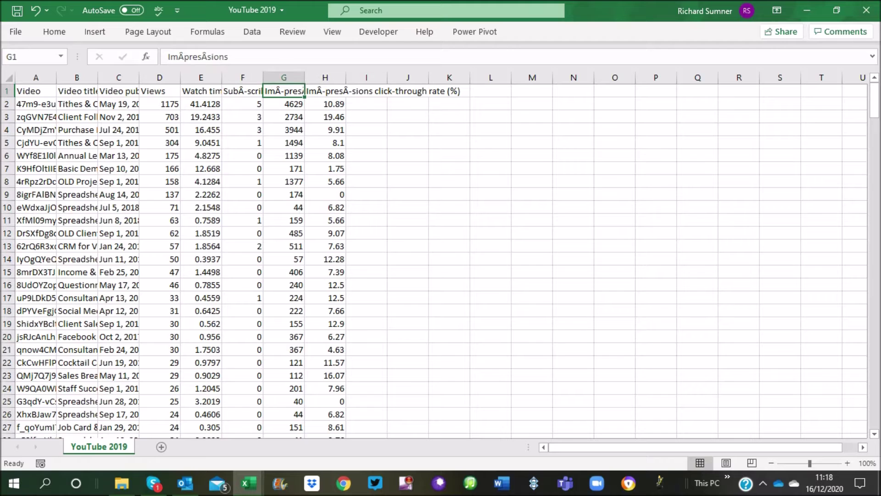
left_click(325, 91)
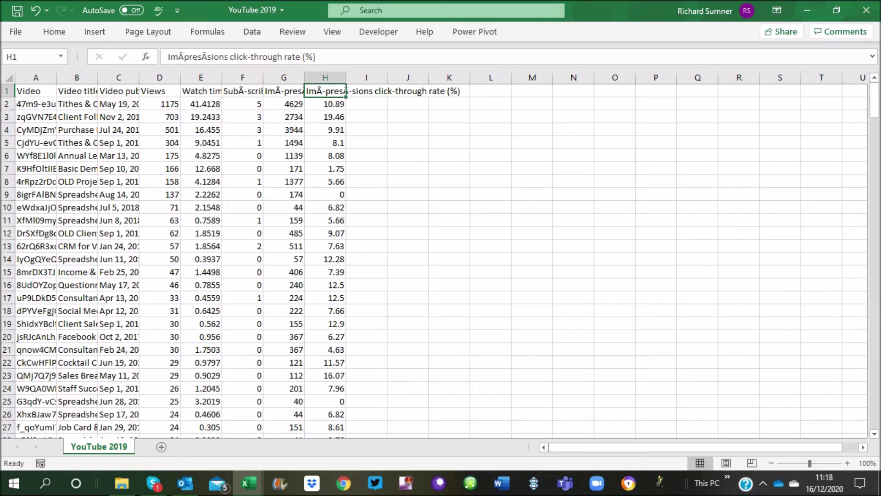
- Review the video titles against the header row of the YouTube 2019 data, finishing on cell A1
left_click(77, 104)
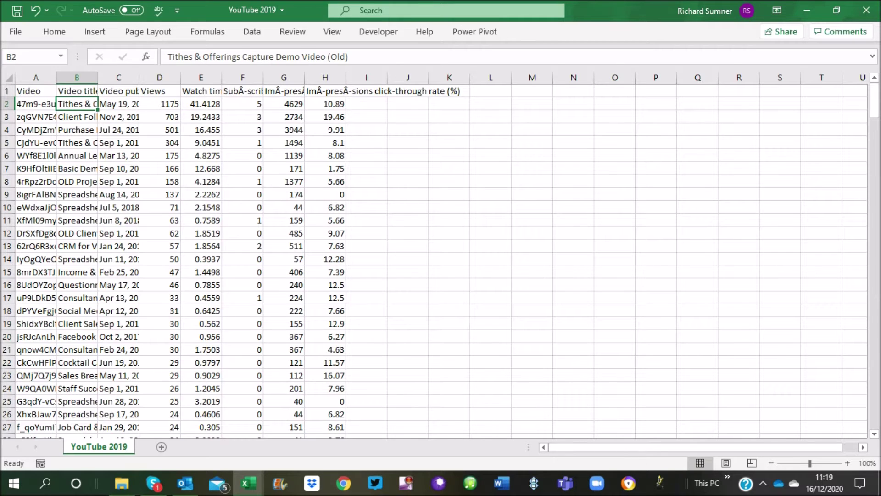
left_click_drag(77, 104, 77, 389)
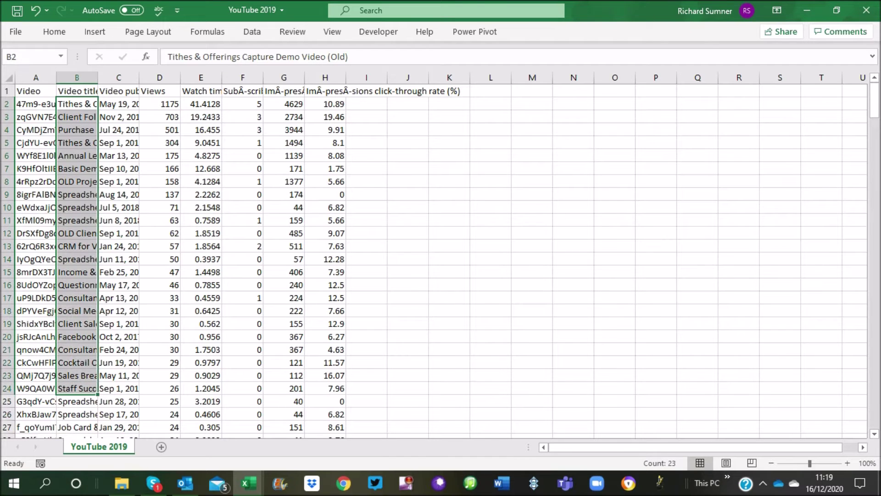
left_click_drag(118, 91, 325, 91)
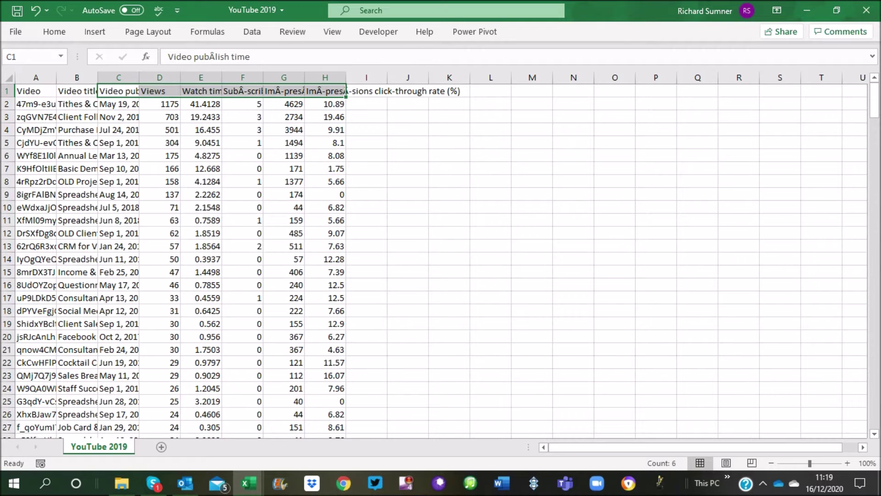
left_click(118, 104)
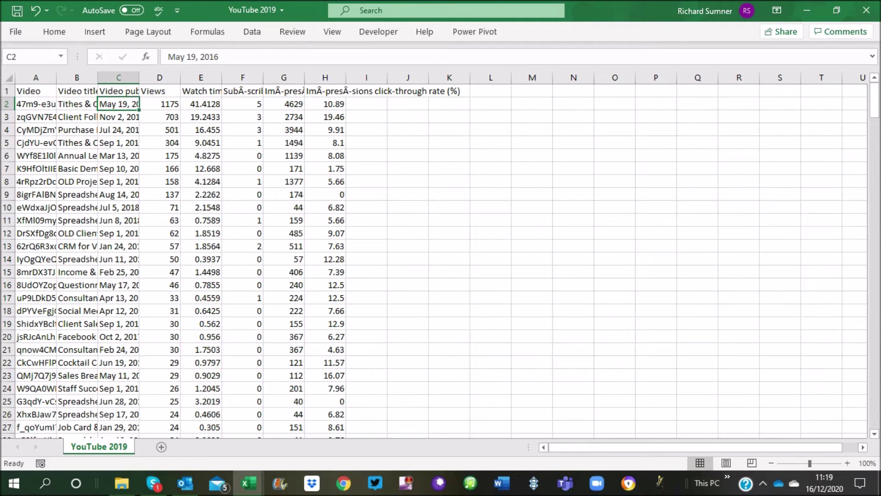
left_click_drag(77, 103, 77, 388)
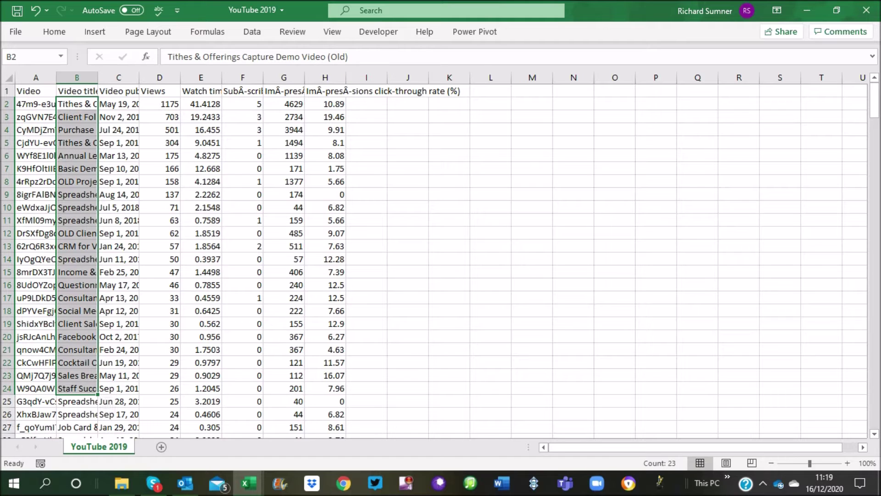
left_click_drag(77, 104, 76, 350)
left_click_drag(118, 91, 325, 91)
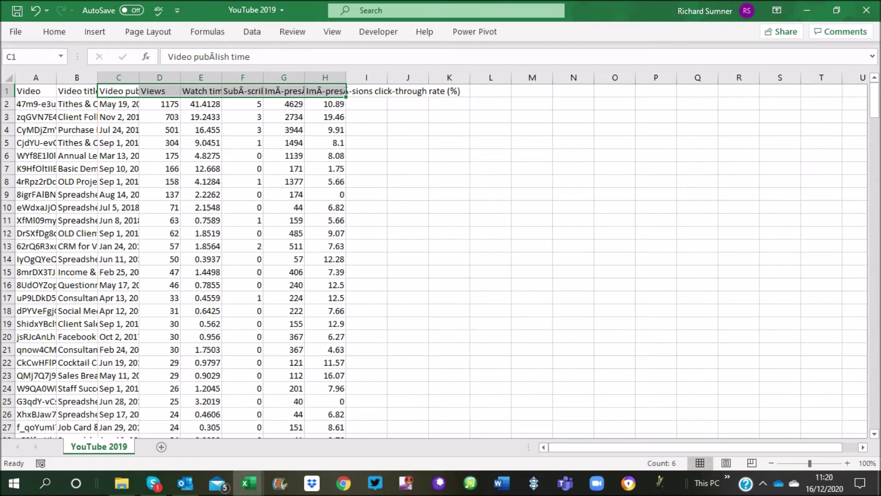
left_click(36, 91)
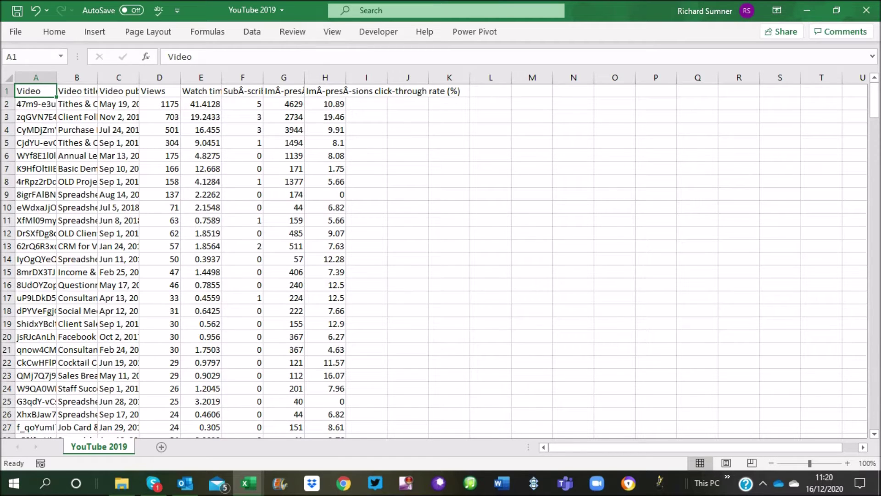
- Return to the Social Media Activity Comparison workbook and examine the extent of the data entry grid on the Period 1 Data sheet
mouse_move(248, 482)
left_click(85, 424)
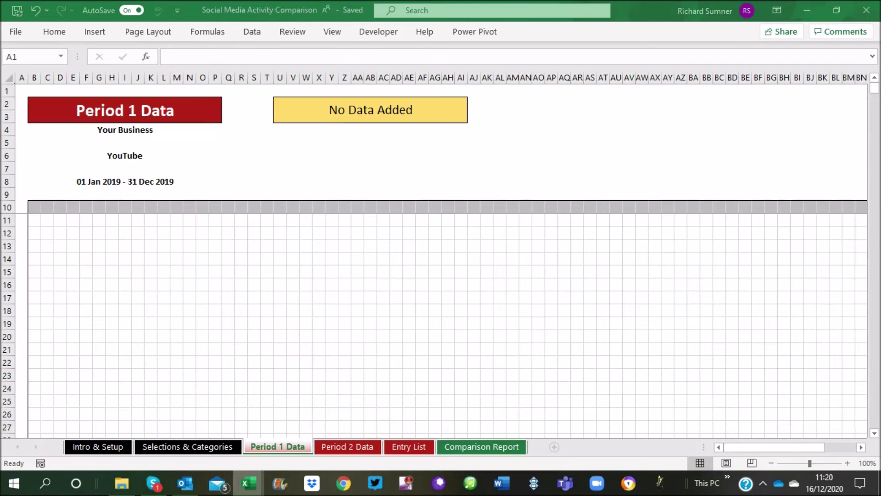
left_click(86, 310)
key("ctrl+Down")
key("Up")
key("ctrl+Up")
key("Down")
key("Down")
key("Down")
key("Down")
key("Down")
key("Down")
key("Down")
key("Down")
key("Down")
key("Down")
key("Down")
key("Down")
key("Down")
key("Down")
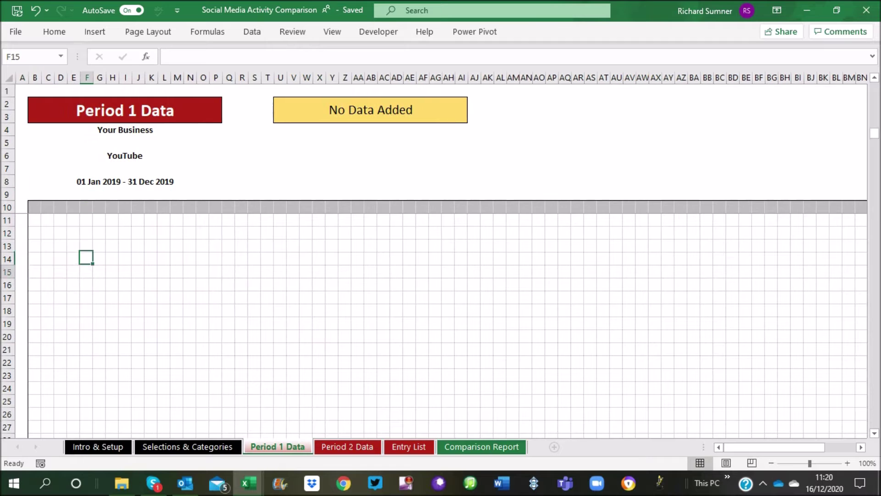
key("ctrl+Up")
key("ctrl+Left")
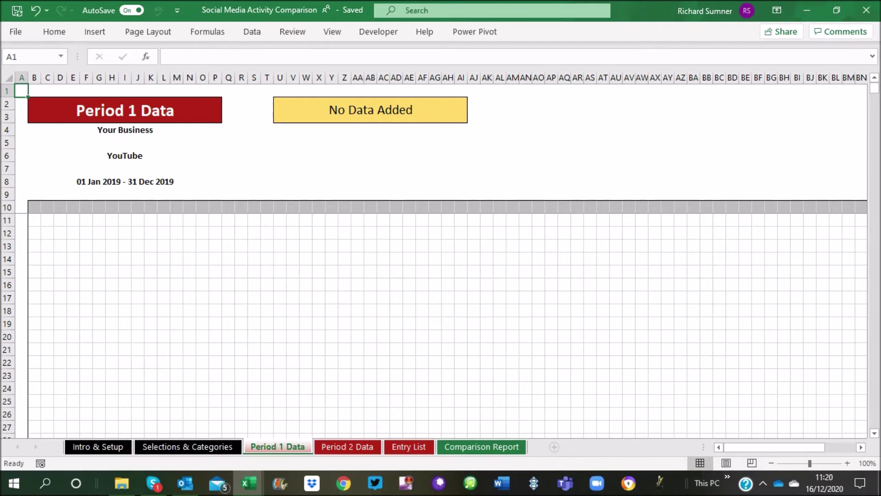
- Switch to the YouTube 2019 workbook and look at the commands available for the whole Subscribers column
left_click(248, 482)
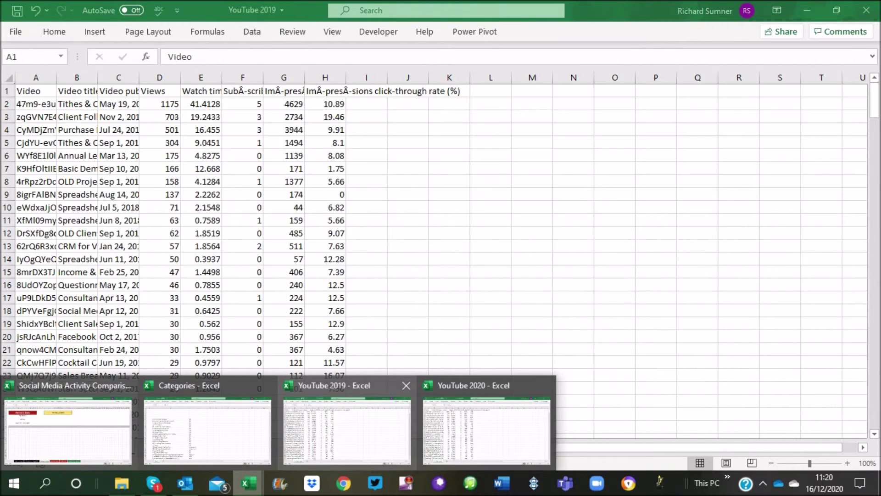
left_click(347, 430)
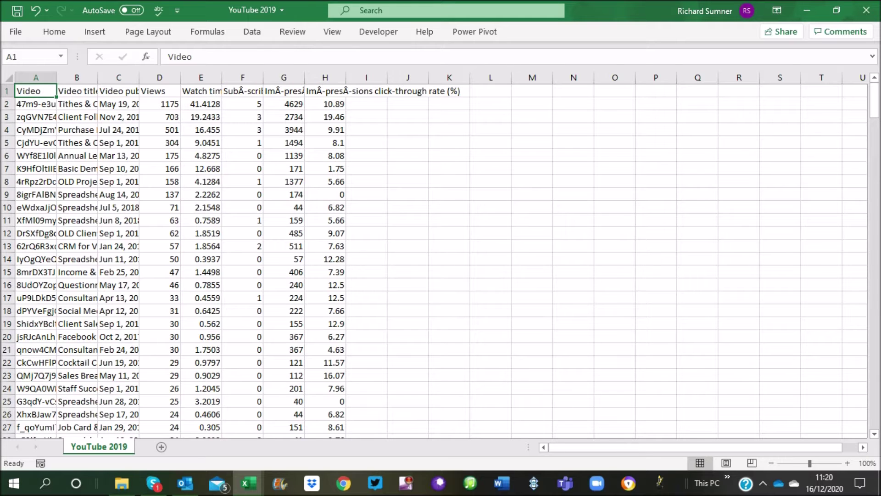
left_click(243, 78)
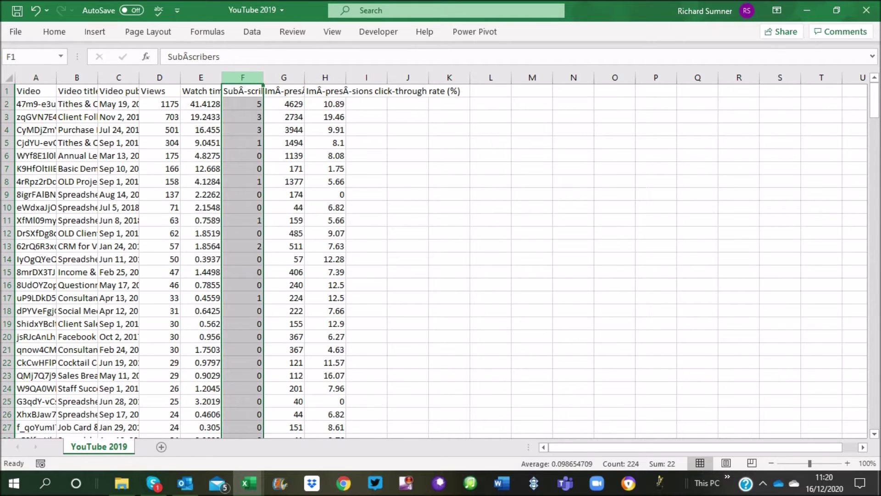
right_click(253, 78)
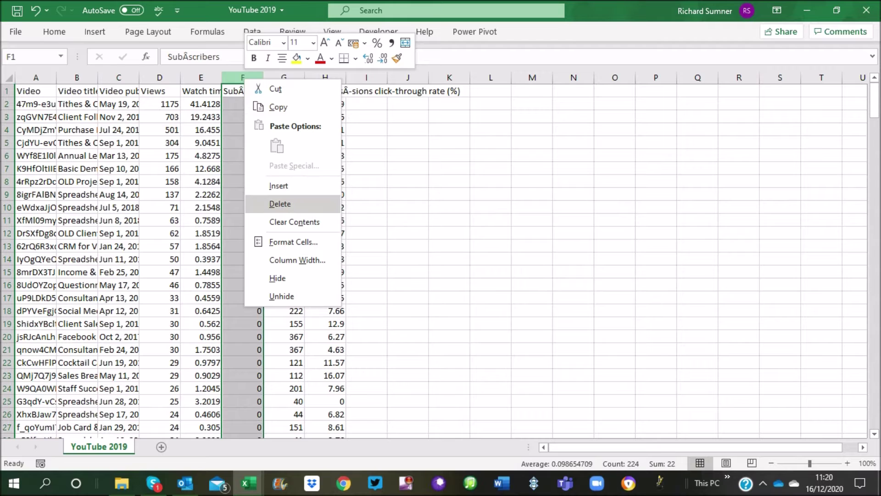
key("Escape")
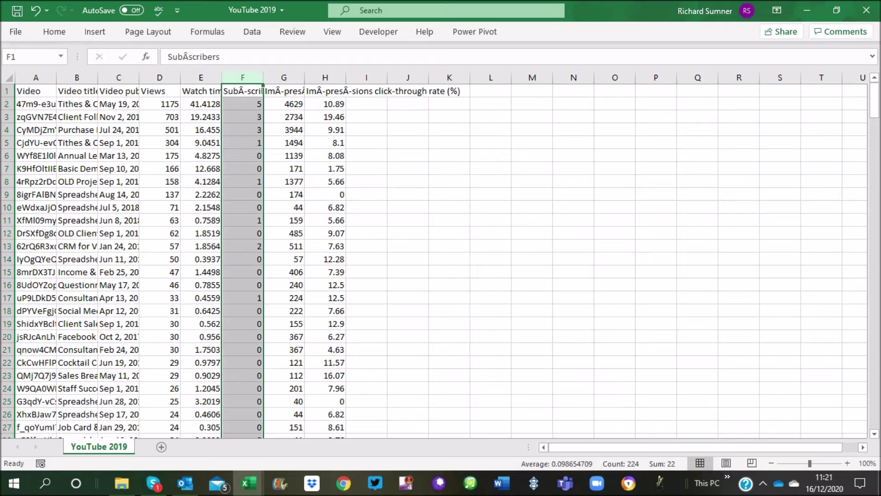
left_click(36, 91)
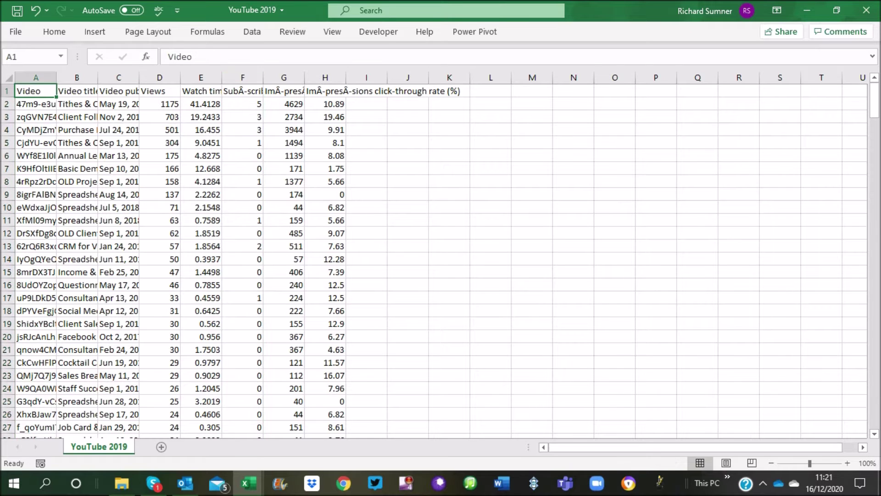
- Review the header row and the first video's entry in the YouTube 2019 data
left_click_drag(36, 90, 366, 104)
left_click_drag(36, 104, 202, 104)
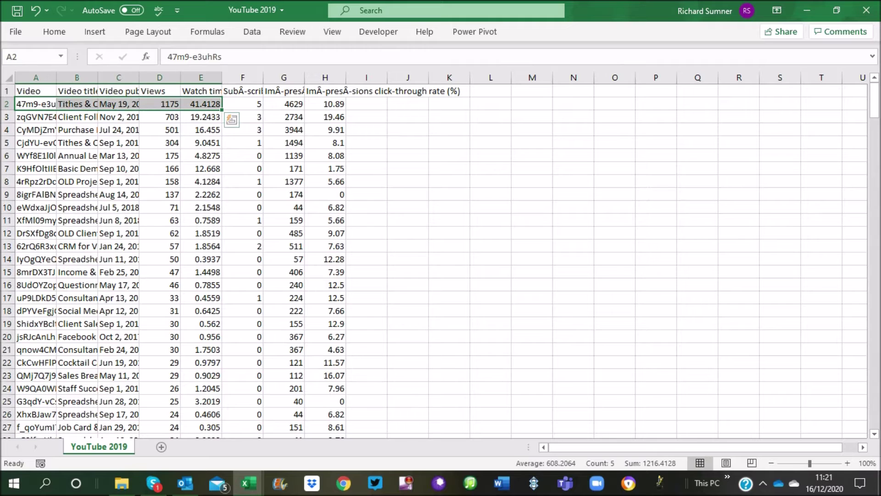
left_click(36, 103)
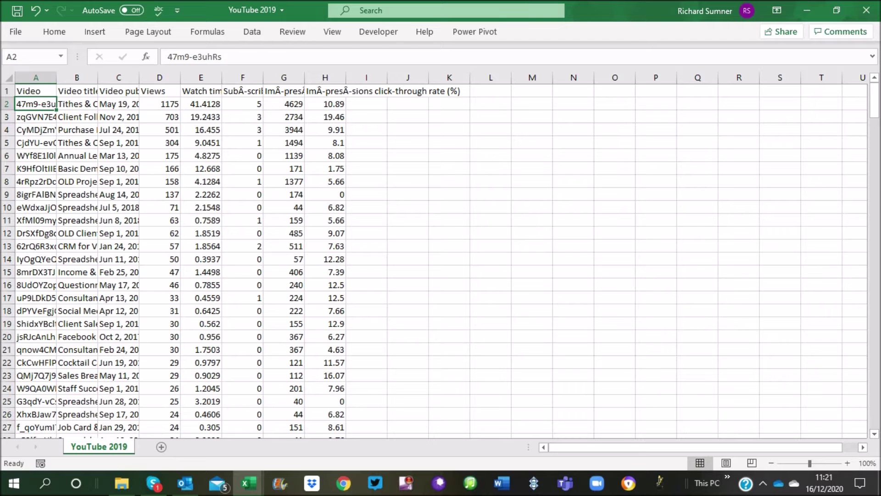
- Copy the entire YouTube 2019 data range from cell A1, including the header row
left_click(36, 91)
key("ctrl+shift+Right")
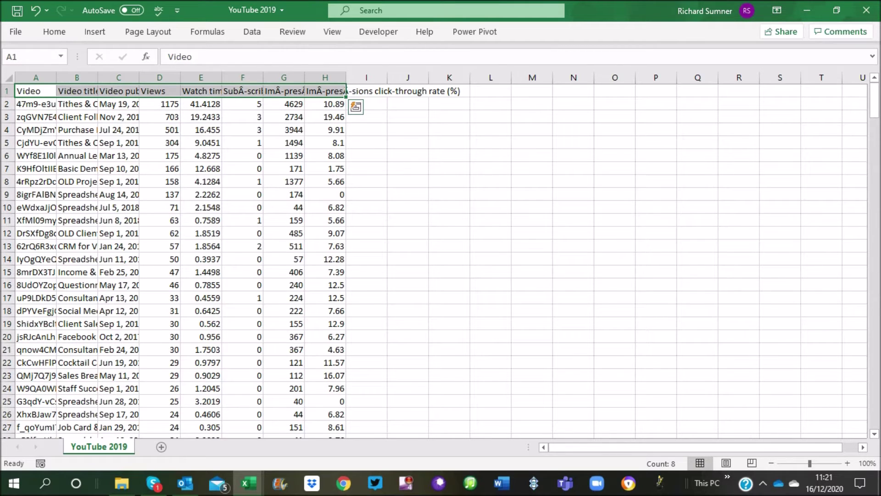
key("ctrl+shift+Down")
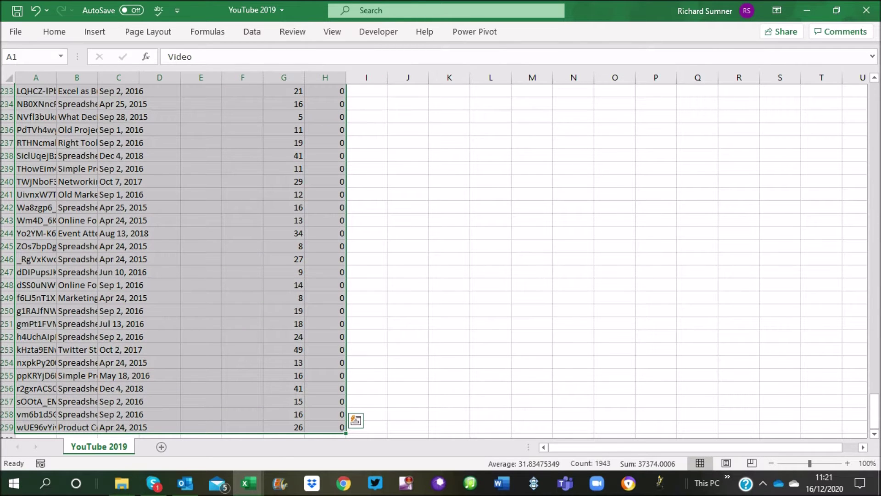
right_click(147, 152)
left_click(181, 134)
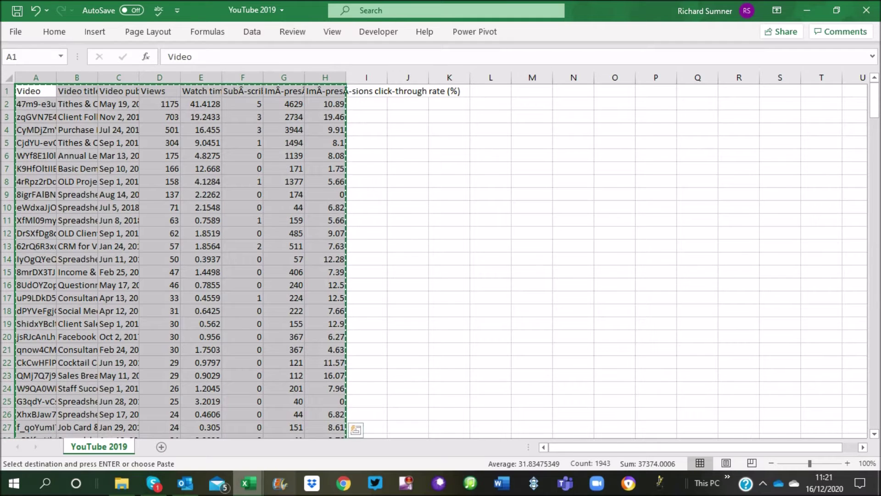
- Paste the copied 2019 data as values into cell B10 of the comparison workbook's Period 1 Data sheet
mouse_move(248, 483)
left_click(69, 431)
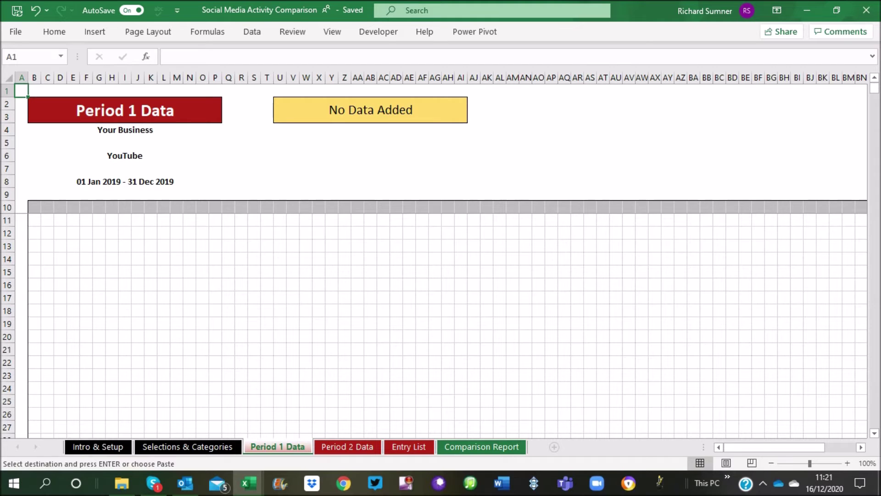
right_click(35, 207)
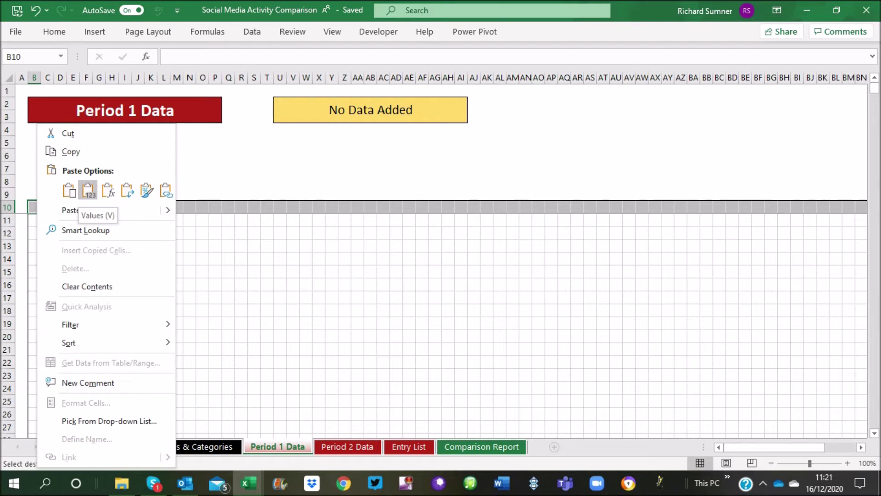
left_click(88, 189)
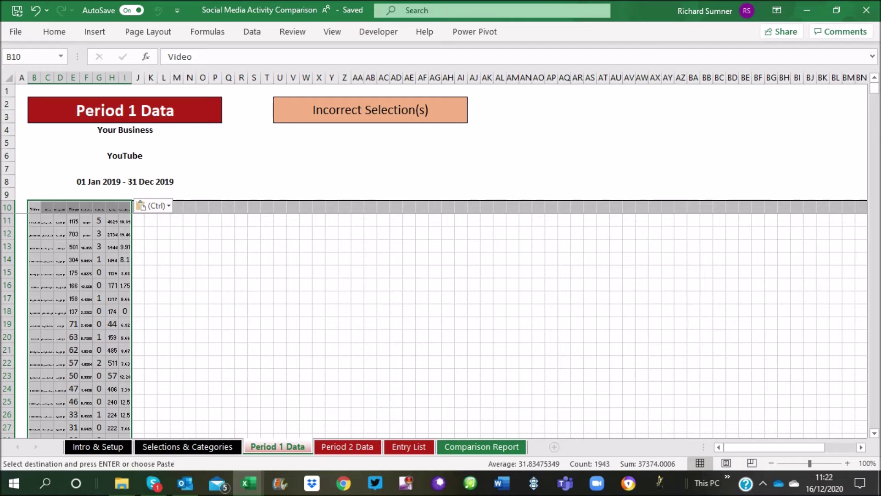
- Switch to the YouTube 2020 workbook and copy its entire data range from cell A1, including the headers
mouse_move(248, 482)
left_click(472, 429)
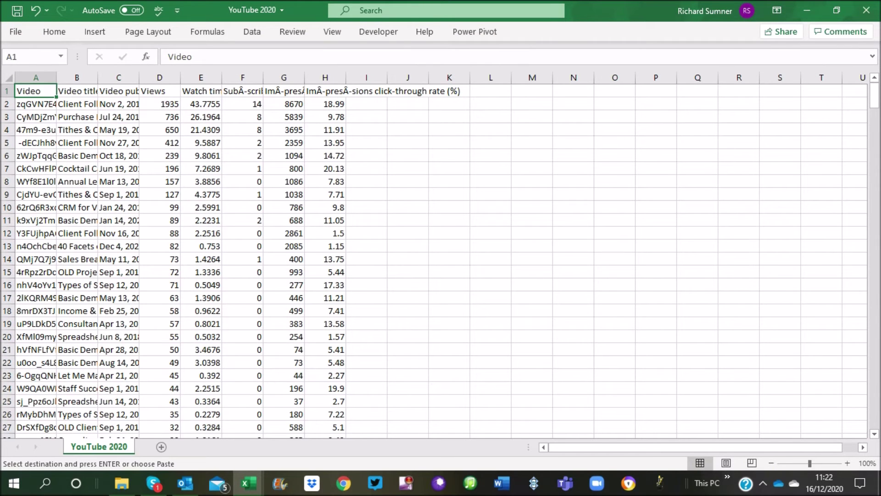
key("ctrl+shift+Right")
key("ctrl+shift+Down")
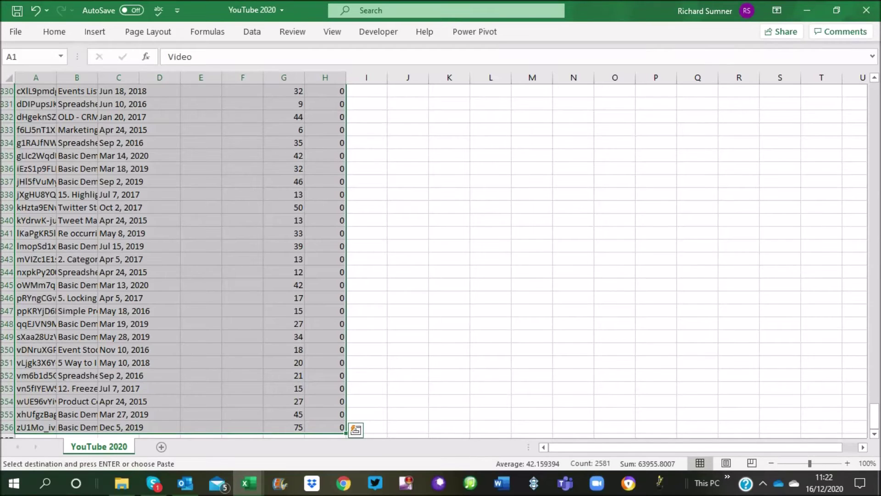
right_click(135, 106)
left_click(167, 134)
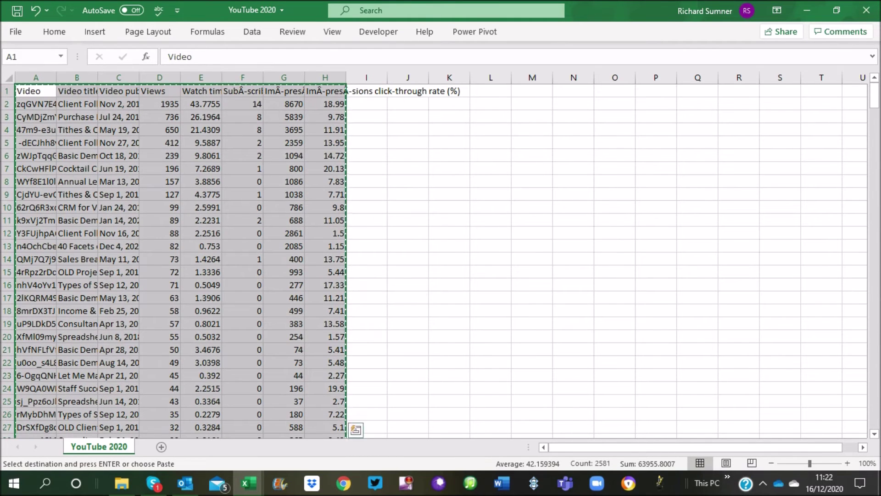
- Paste the copied 2020 data as values into cell B10 of the comparison workbook's Period 2 Data sheet
left_click(248, 482)
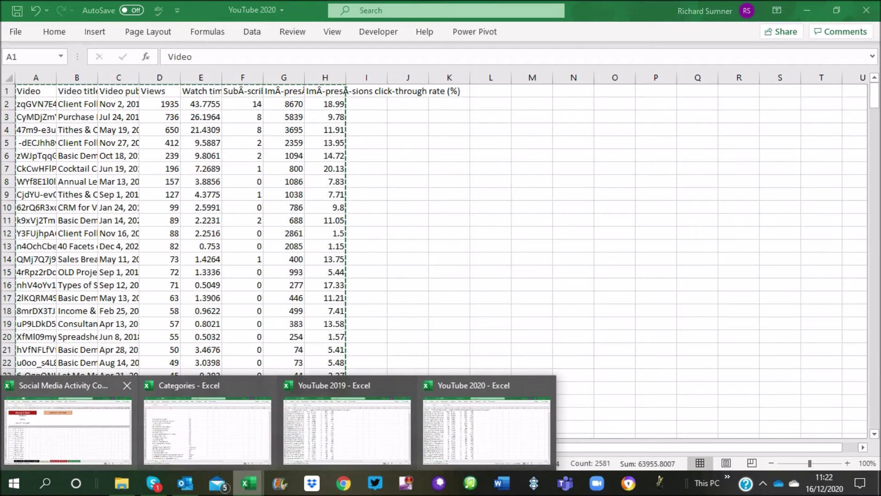
left_click(69, 431)
key("ctrl+Page_Down")
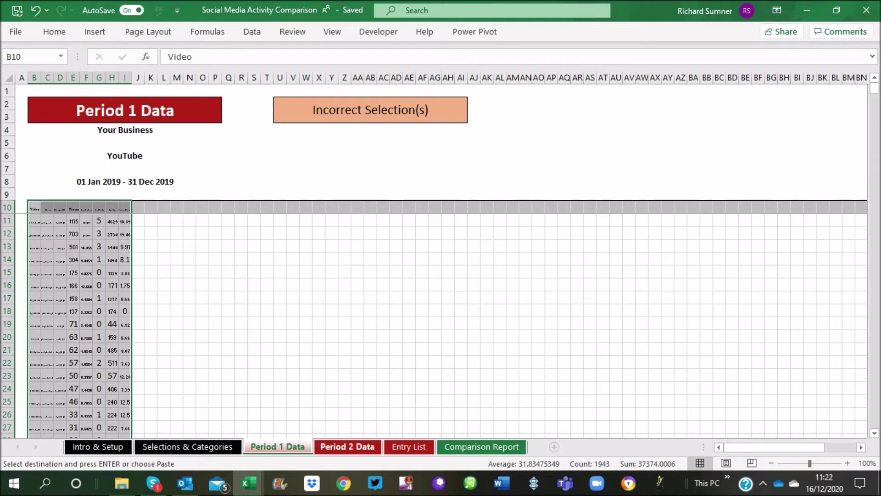
right_click(34, 207)
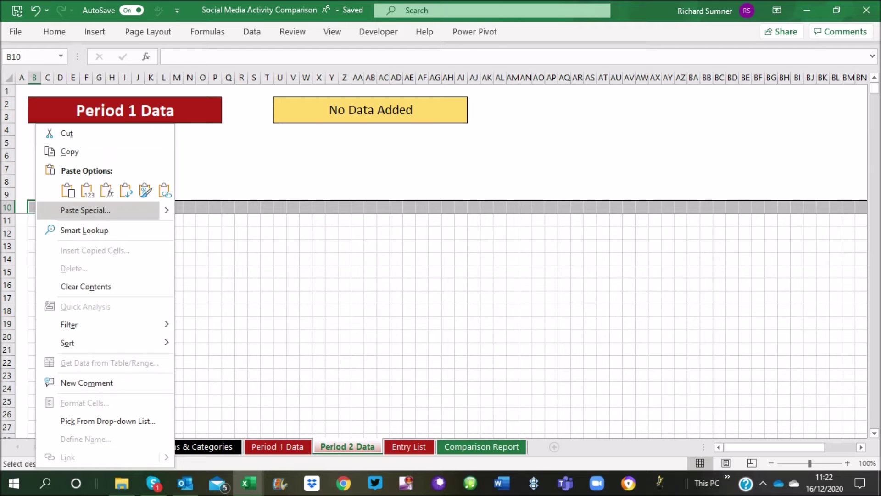
left_click(87, 190)
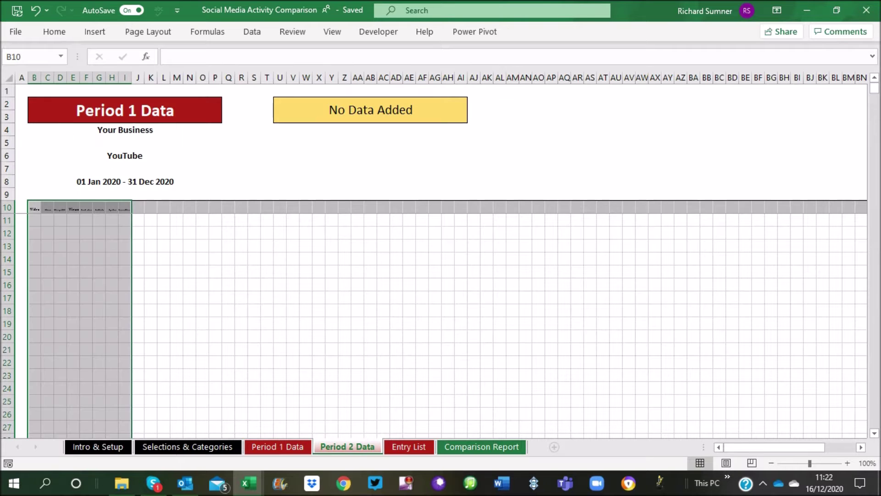
left_click(22, 91)
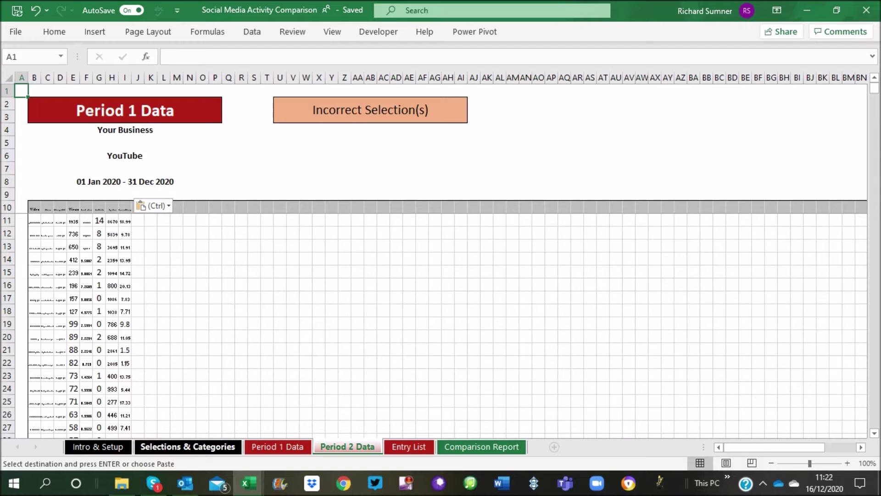
- On the Selections & Categories sheet, choose Video title as the header for the entry name/description
left_click(188, 446)
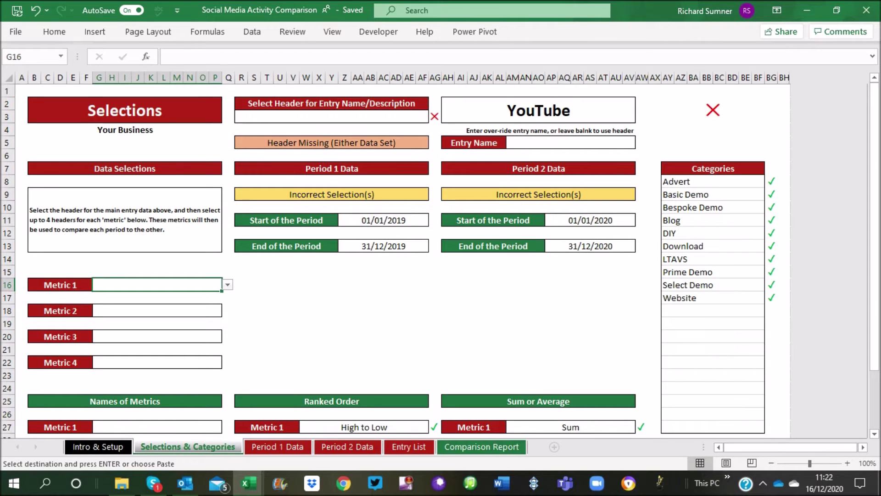
left_click(331, 117)
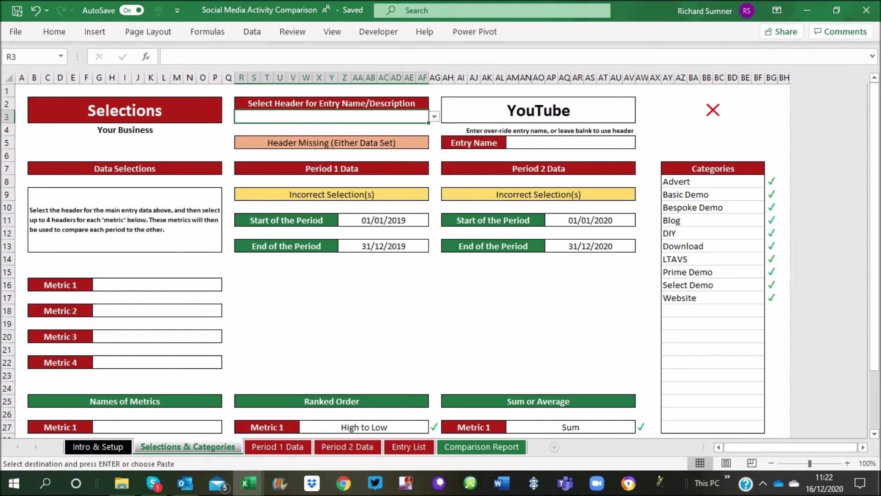
left_click(434, 116)
left_click(276, 144)
left_click(215, 91)
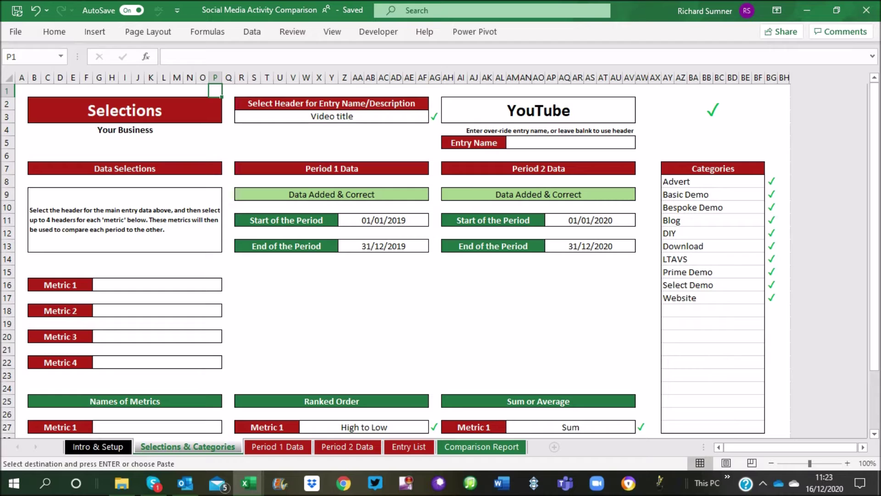
- Test the duplicate check by adding a second Website category beneath the list, and clear that entry
left_click(712, 311)
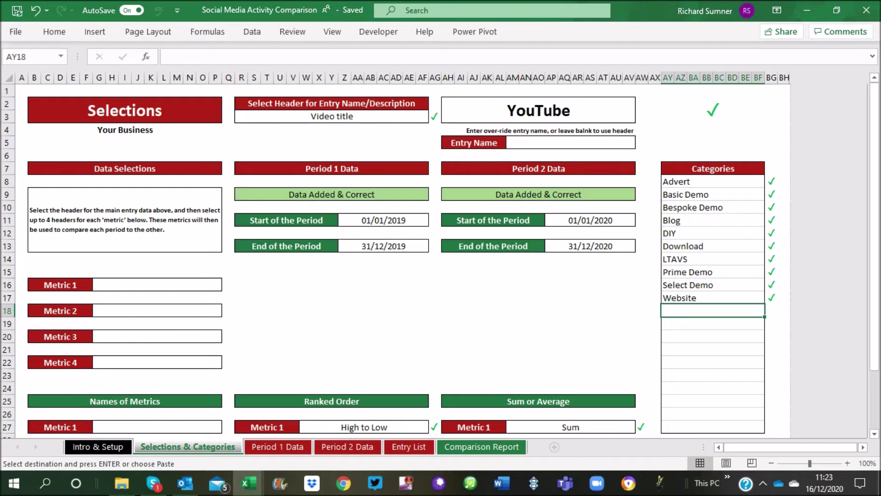
type("Website")
key("Return")
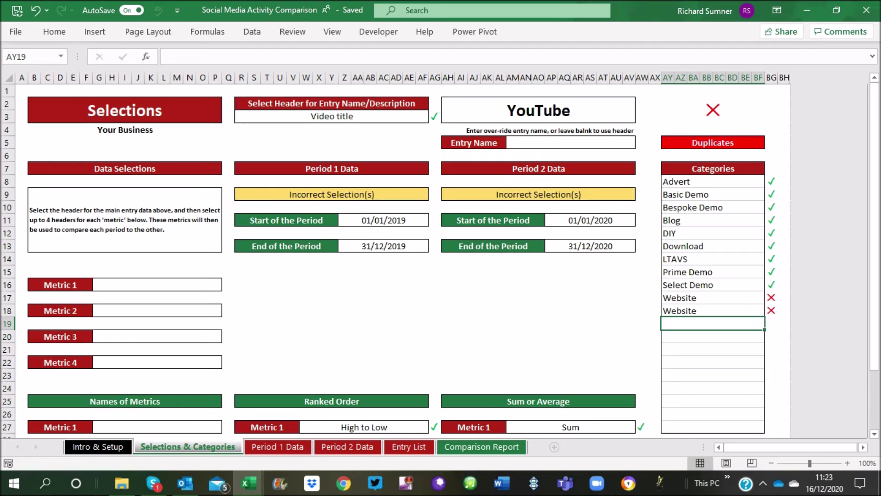
left_click(713, 311)
key("BackSpace")
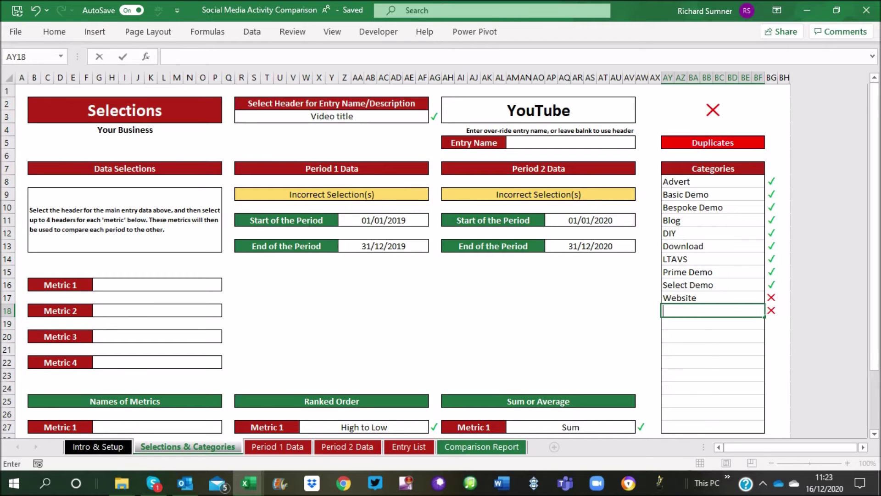
key("Return")
- Select the categories from Advert to Website and look at the available sorting commands
left_click_drag(712, 181, 713, 298)
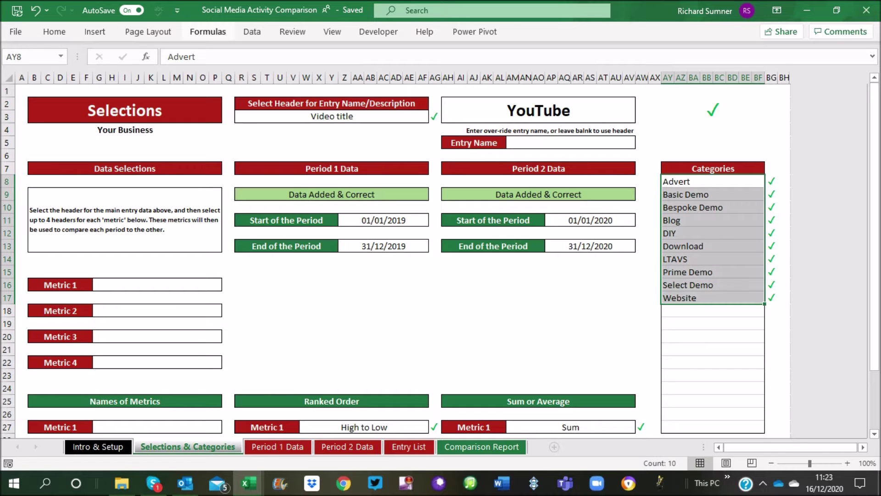
left_click(252, 31)
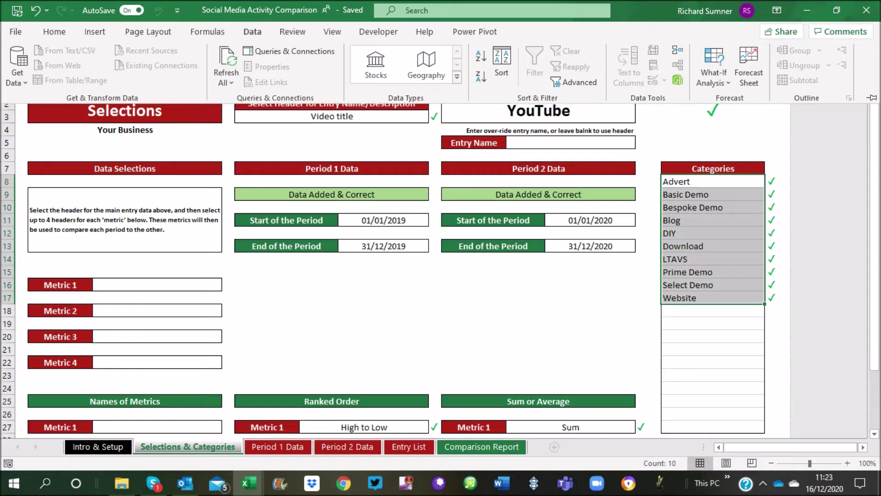
left_click(712, 311)
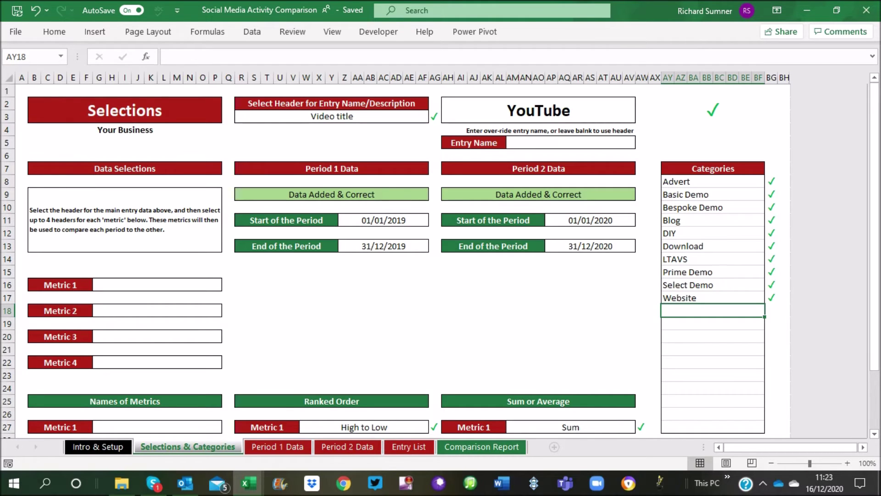
- Set Metric 1 to the Views header in the data selections
scroll(440, 257, "down", 2)
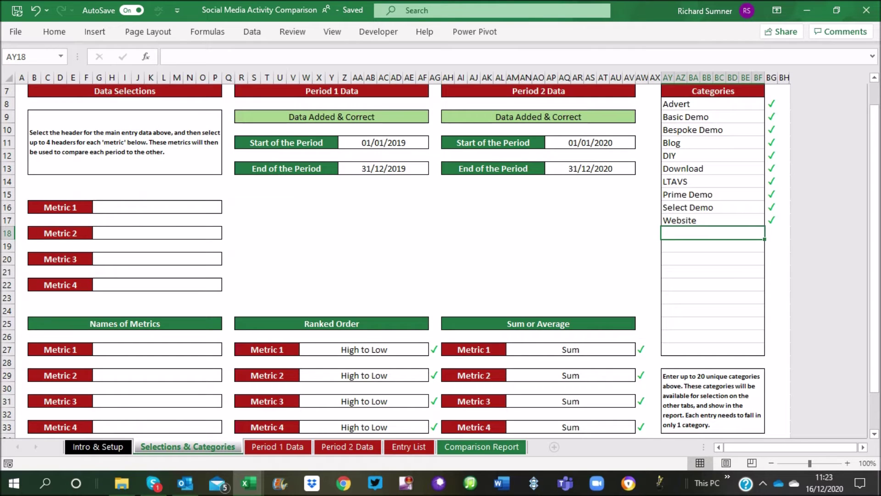
left_click(157, 207)
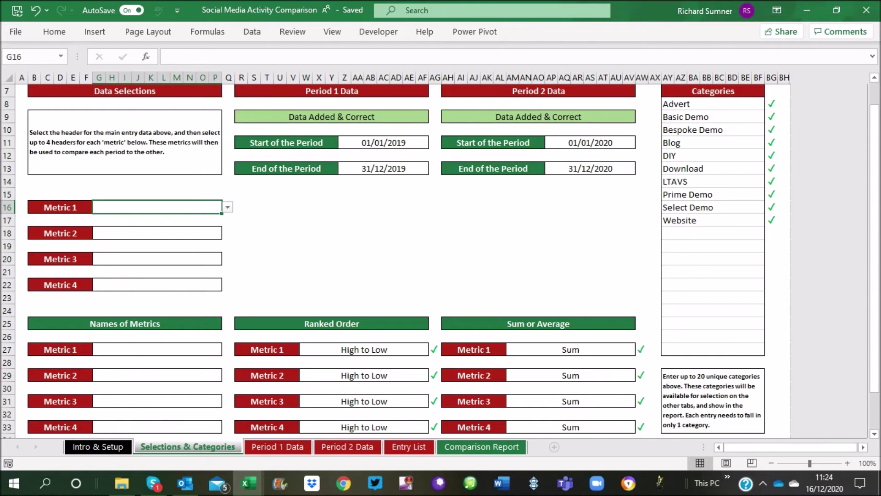
left_click(227, 207)
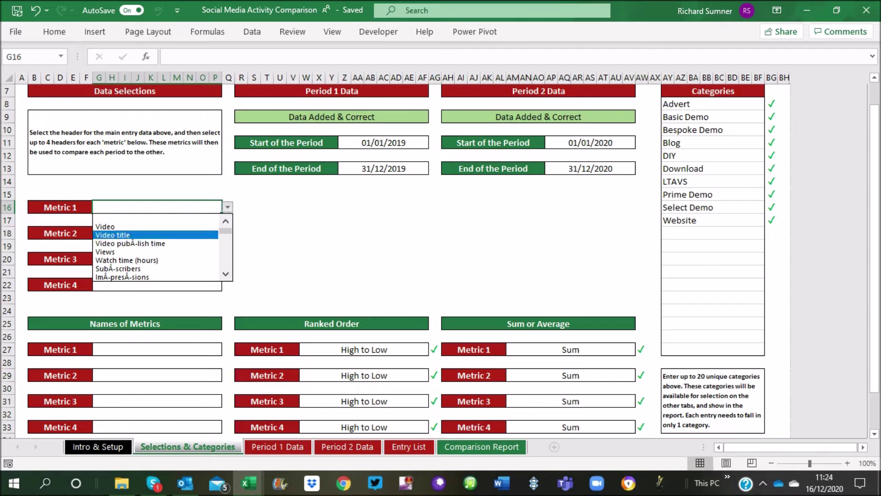
left_click(125, 252)
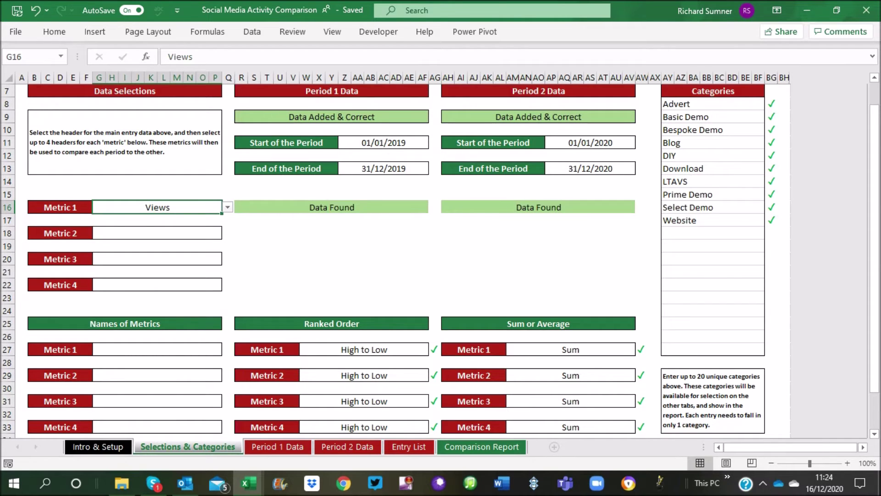
- Set Metric 2 to the Watch time (hours) header in the data selections
left_click(179, 233)
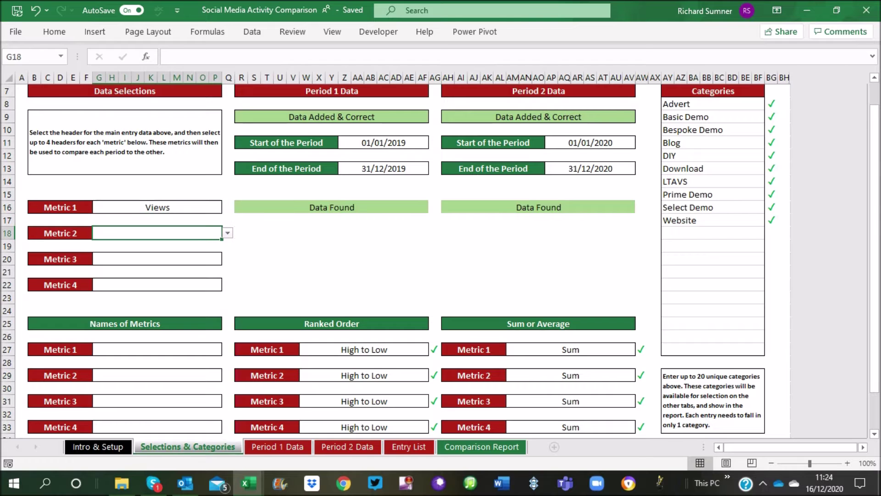
left_click(227, 233)
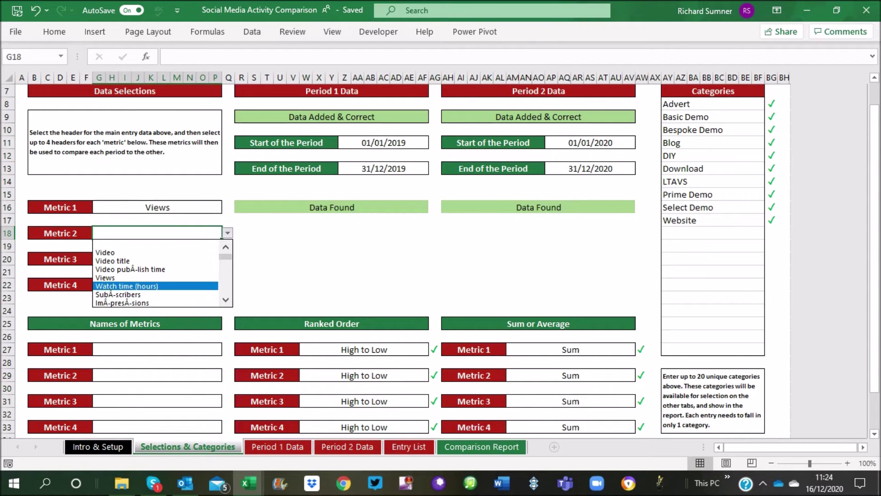
left_click(127, 286)
- Set Metric 3 to the impressions header in the data selections
scroll(138, 276, "down", 1)
left_click(184, 220)
left_click(228, 220)
key("Down")
key("Down")
key("Down")
key("Down")
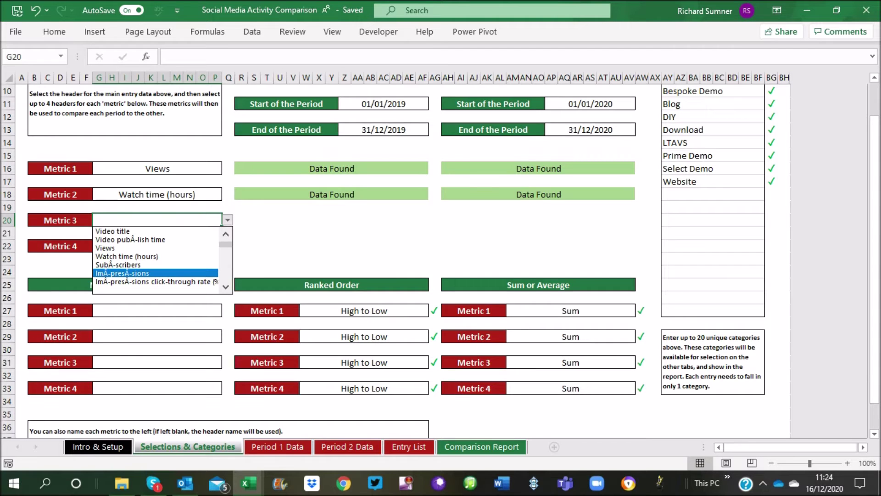
key("Return")
key("Return")
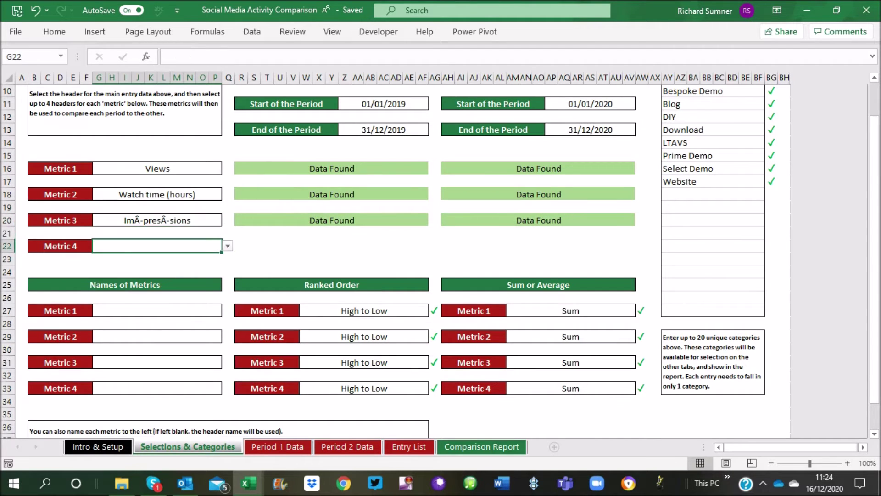
- Set Metric 4 to the impressions click-through rate (%) header in the data selections
key("alt+Down")
key("Down")
key("Down")
key("Down")
key("Down")
key("Down")
key("Down")
key("Down")
key("Down")
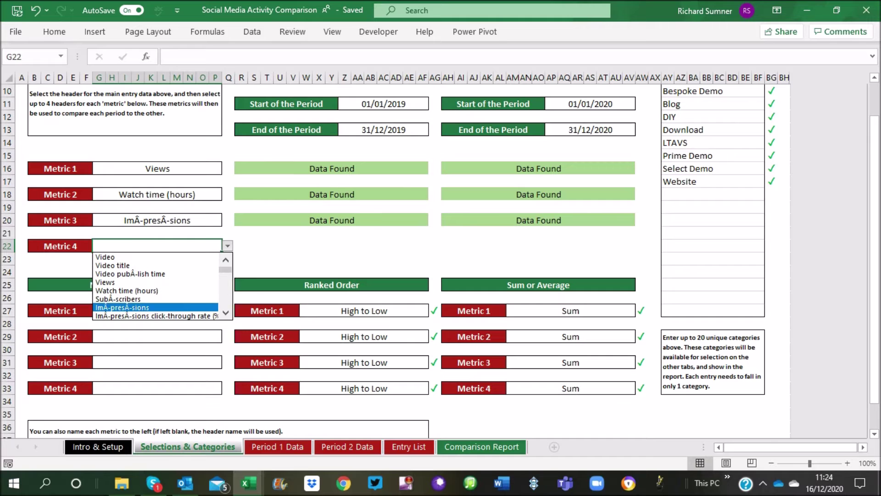
key("Return")
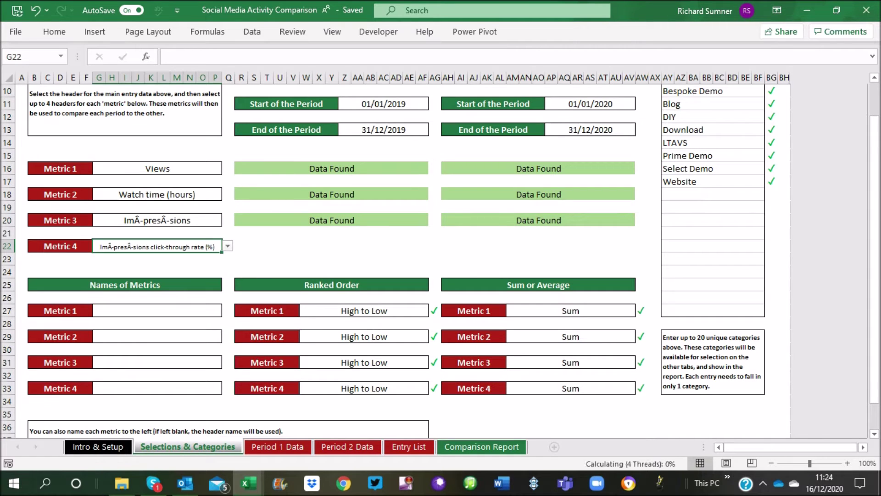
- Under Names of Metrics, name Metric 1 "Views" and Metric 2 "Time (H)"
scroll(440, 261, "down", 1)
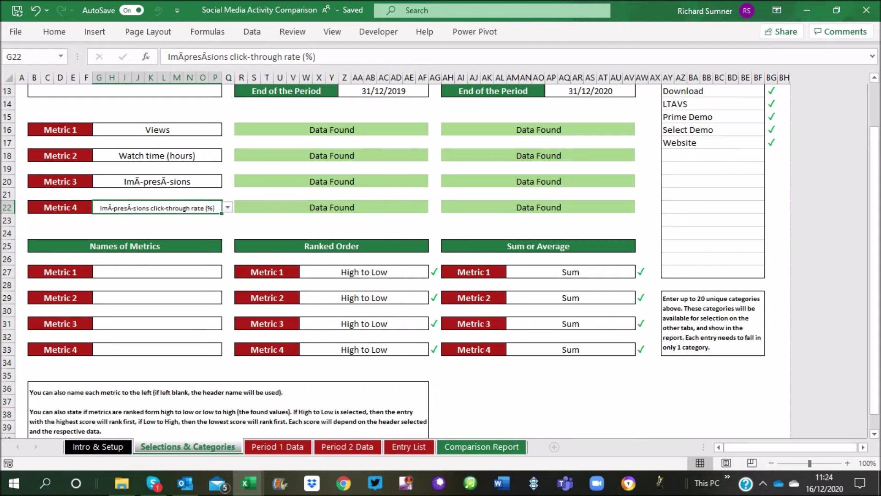
left_click(157, 271)
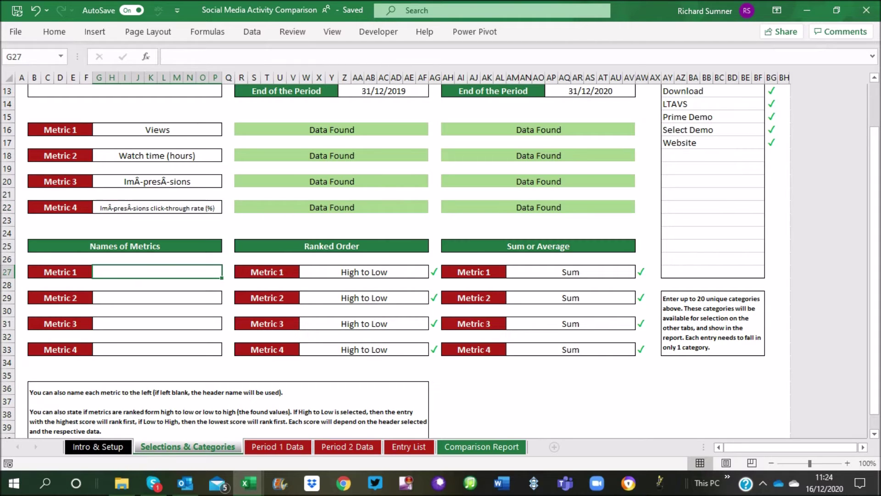
type("Views")
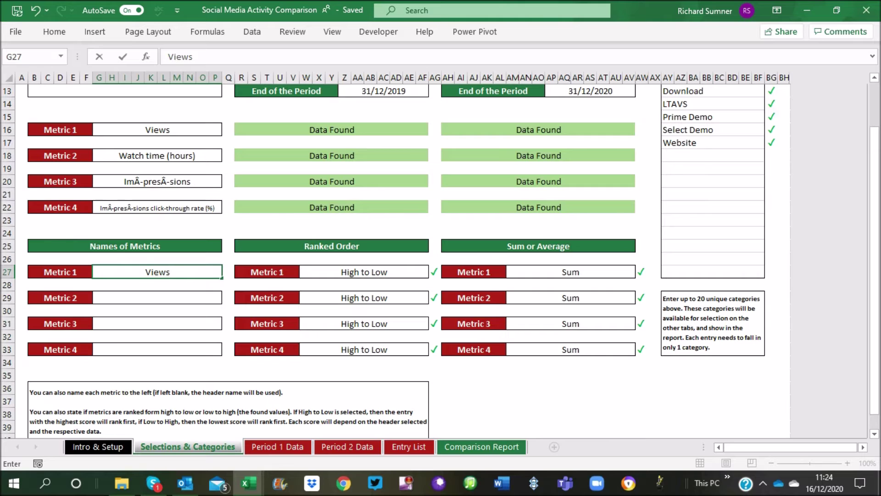
key("Return")
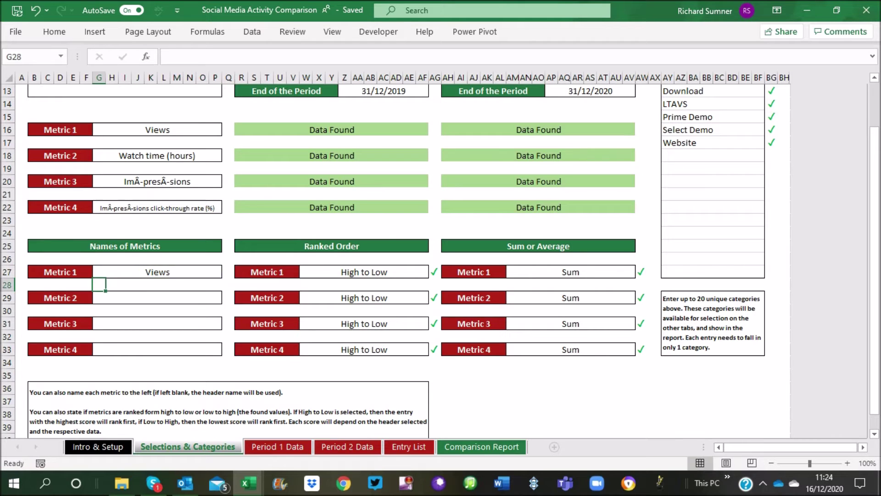
key("Return")
type("Wat")
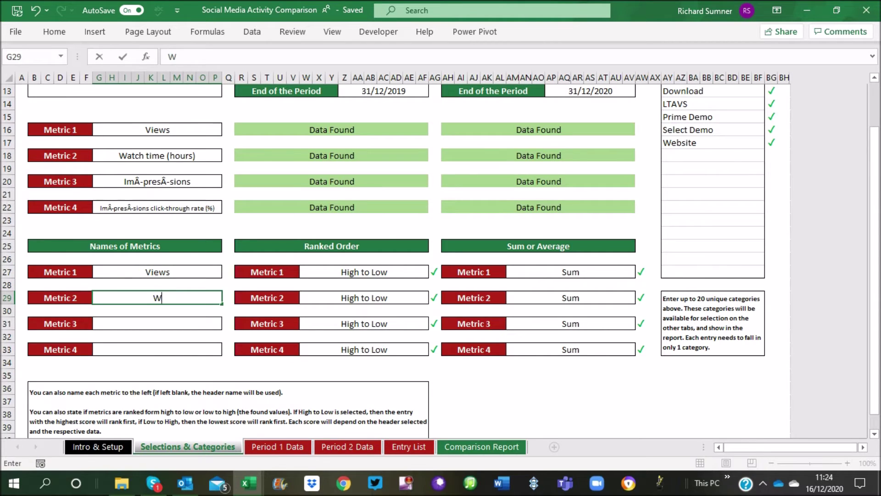
key("BackSpace")
key("BackSpace")
key("BackSpace")
type("Time (H)")
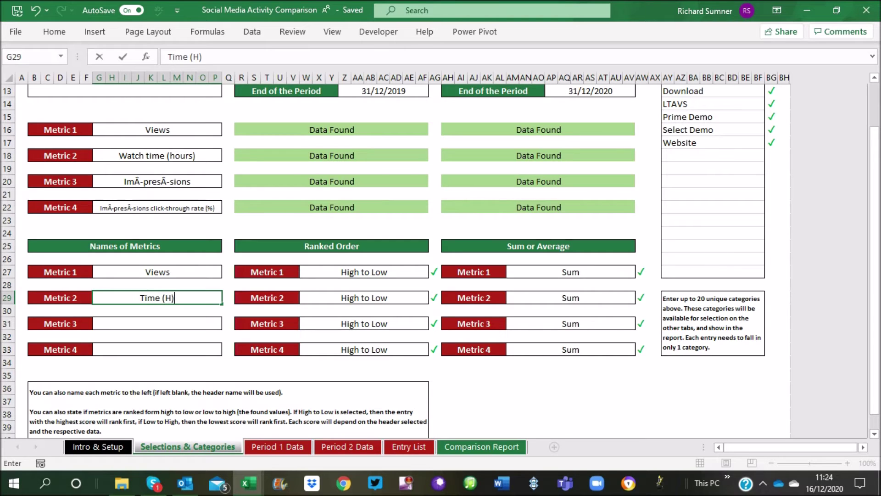
key("Return")
key("Return")
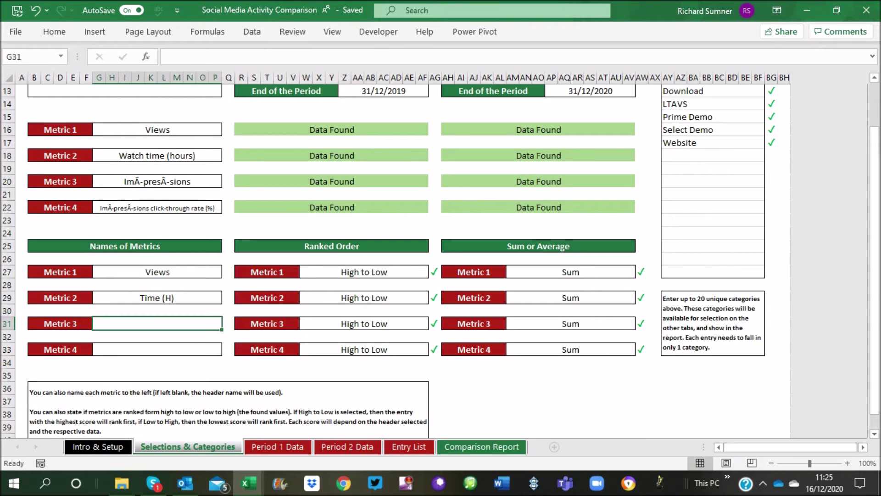
- Under Names of Metrics, name Metric 3 "Impressions" and Metric 4 "Clicks / View"
type("Impr")
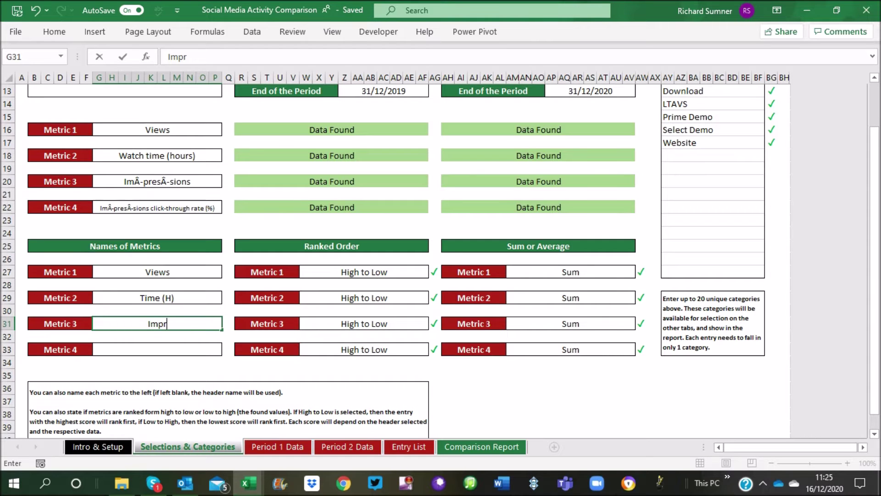
type("essions")
key("Return")
key("Return")
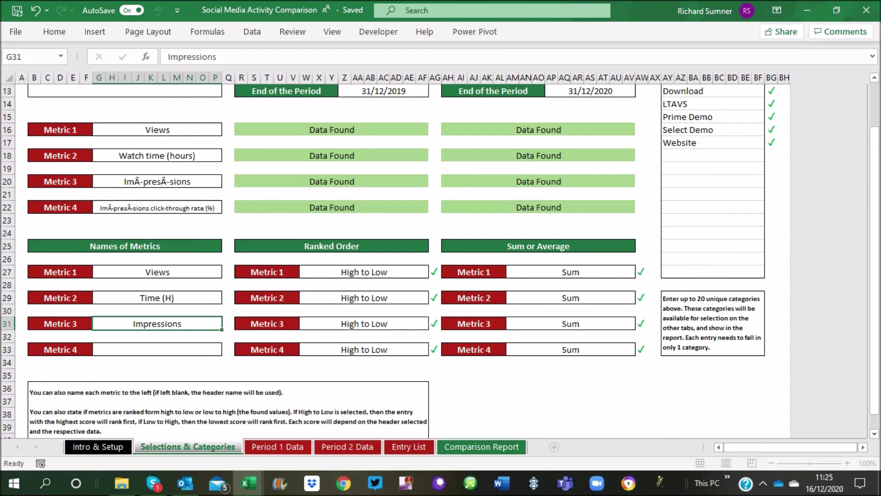
type("Clicks / View")
key("Return")
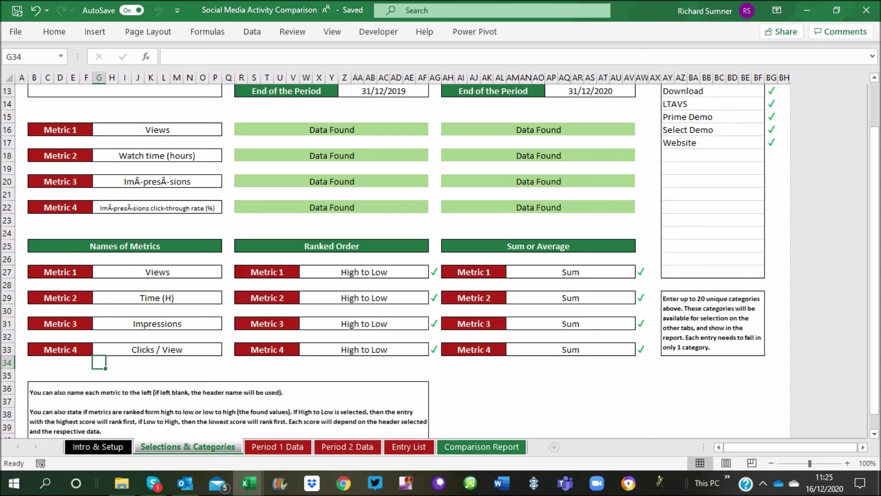
- Choose High to Low as the ranked order for Metric 4
left_click(364, 349)
left_click(434, 350)
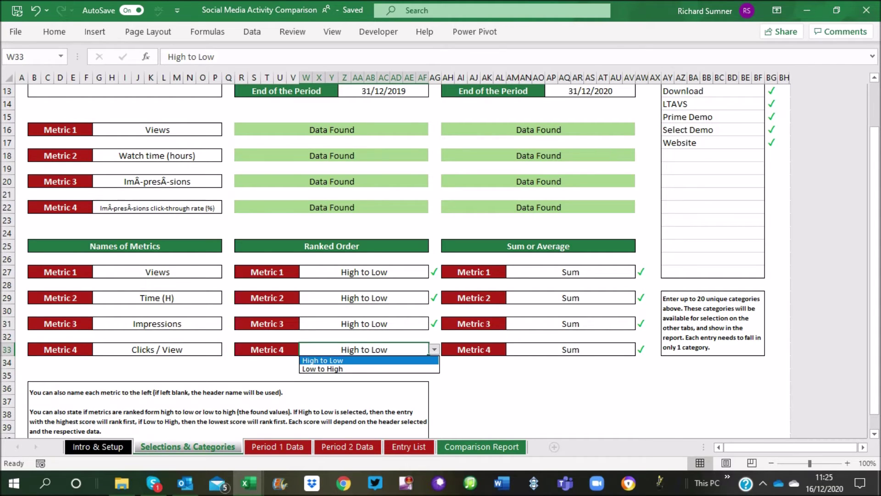
left_click(369, 360)
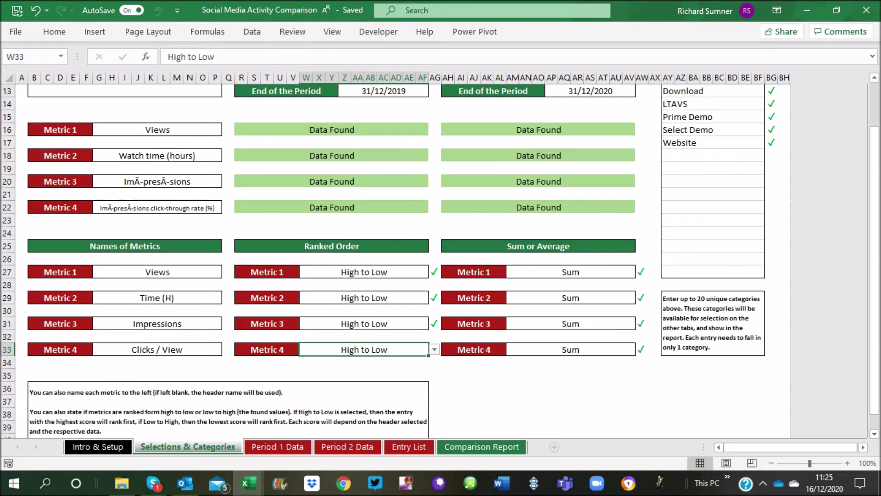
- Set Metric 4, Clicks / View, to Average in the Sum or Average section
left_click(570, 271)
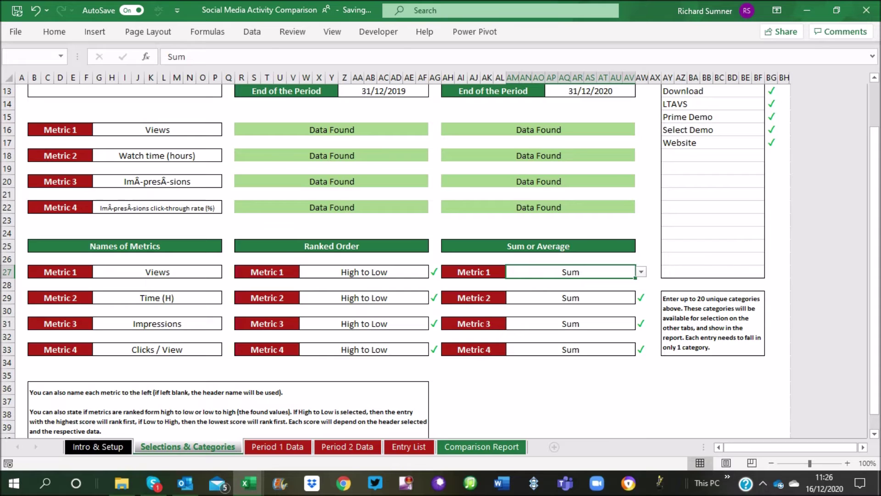
left_click(157, 349)
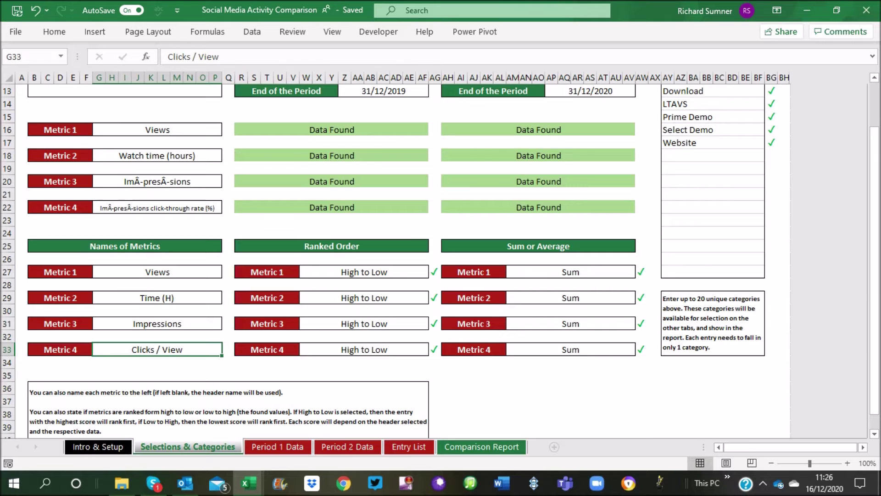
left_click(570, 350)
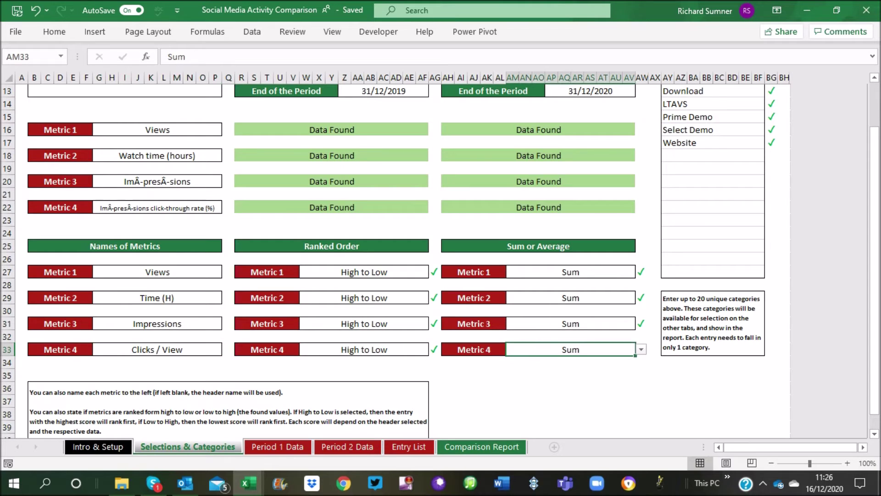
left_click(640, 349)
key("Down")
key("Return")
left_click(655, 324)
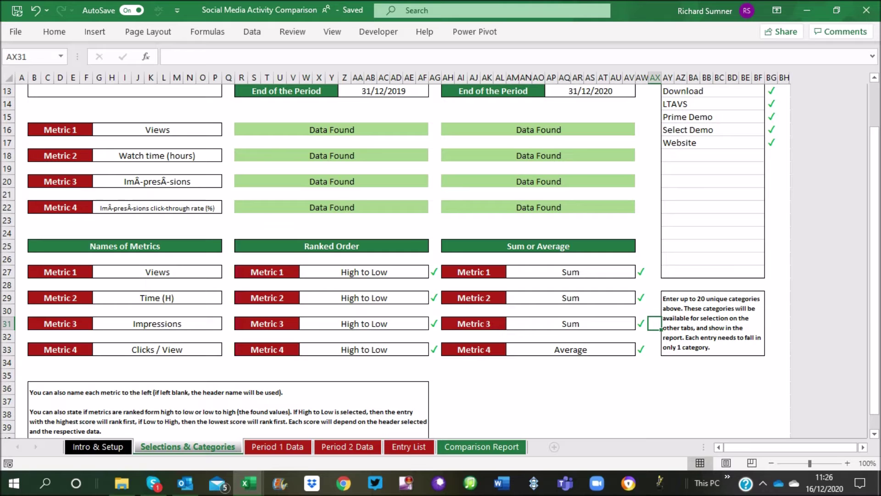
- Review the completed selections and the pasted data on the Period 1 Data and Period 2 Data sheets
scroll(404, 257, "up", 4)
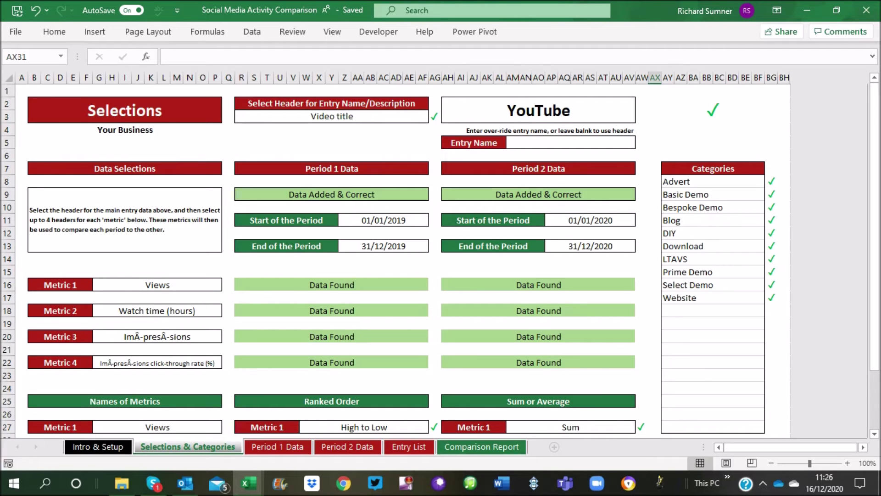
key("ctrl+Page_Down")
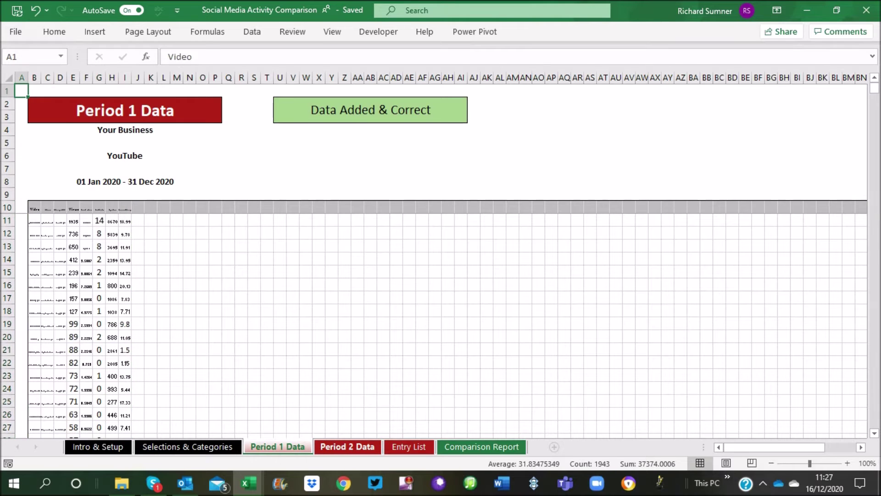
left_click(277, 446)
key("ctrl+Home")
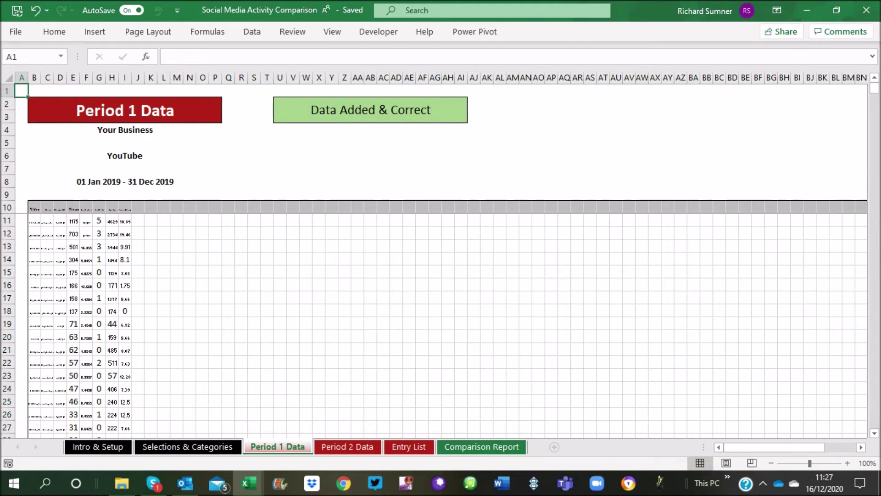
key("ctrl+Page_Up")
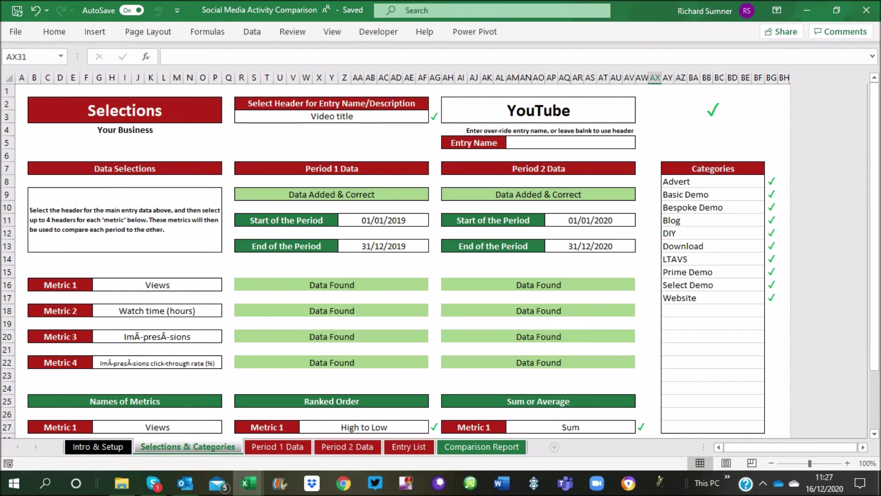
key("ctrl+Home")
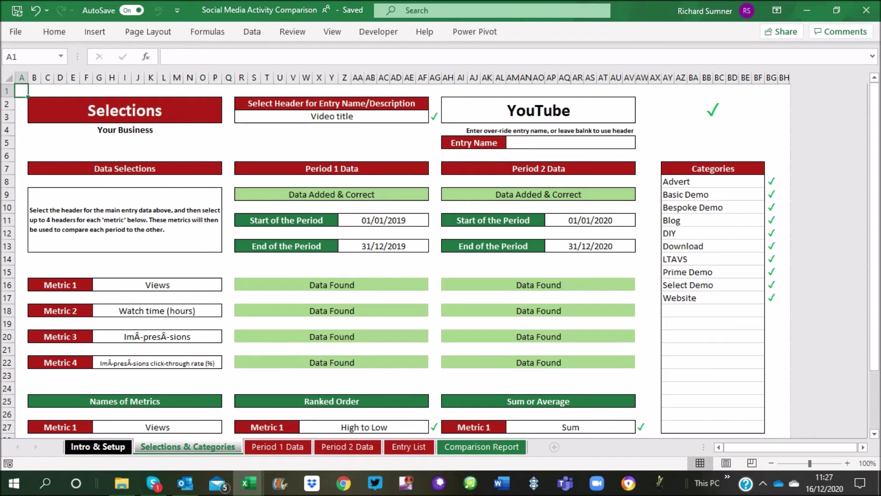
left_click(98, 446)
left_click(188, 447)
left_click(277, 446)
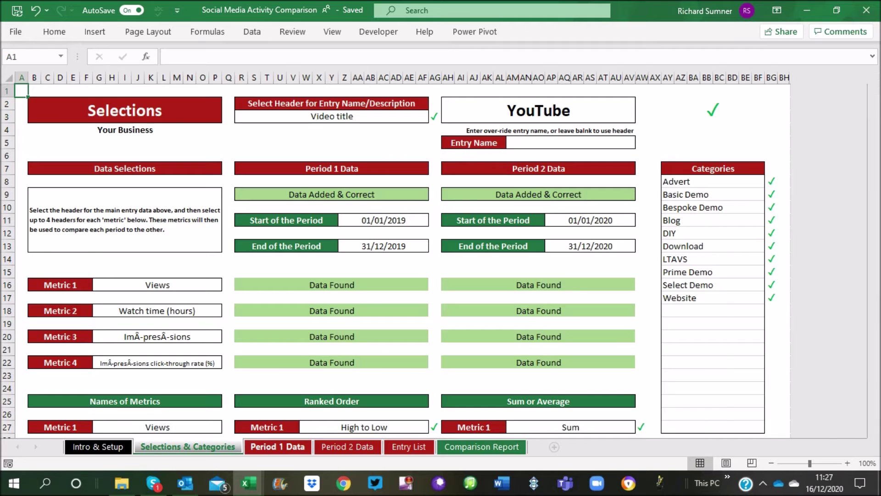
left_click(347, 446)
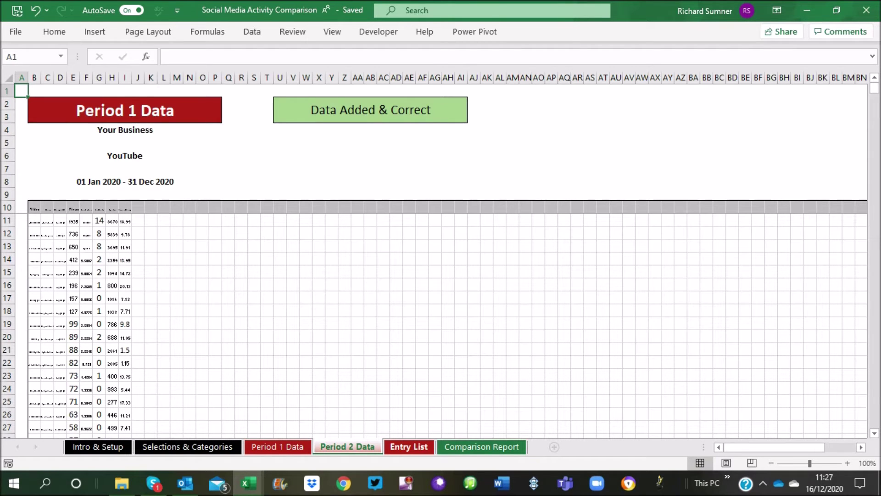
- On the Entry List sheet, examine the new entry suggestions offered in cells D11, D13 and D16
left_click(408, 446)
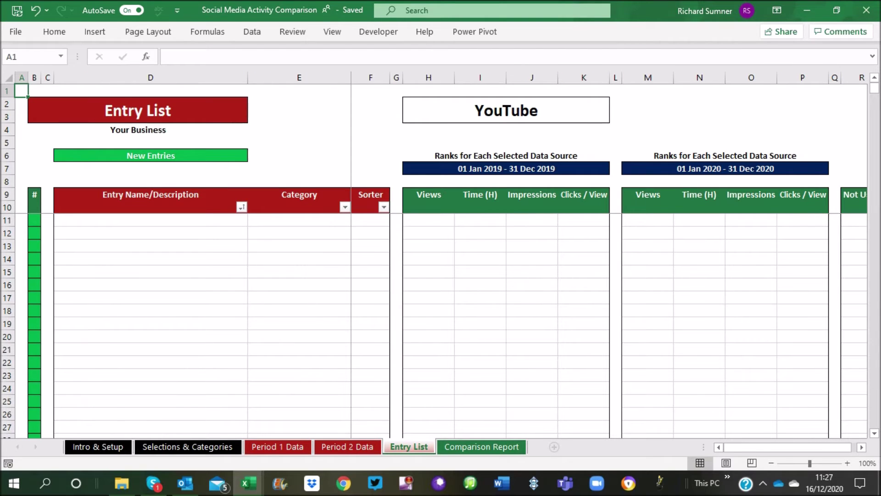
left_click(151, 194)
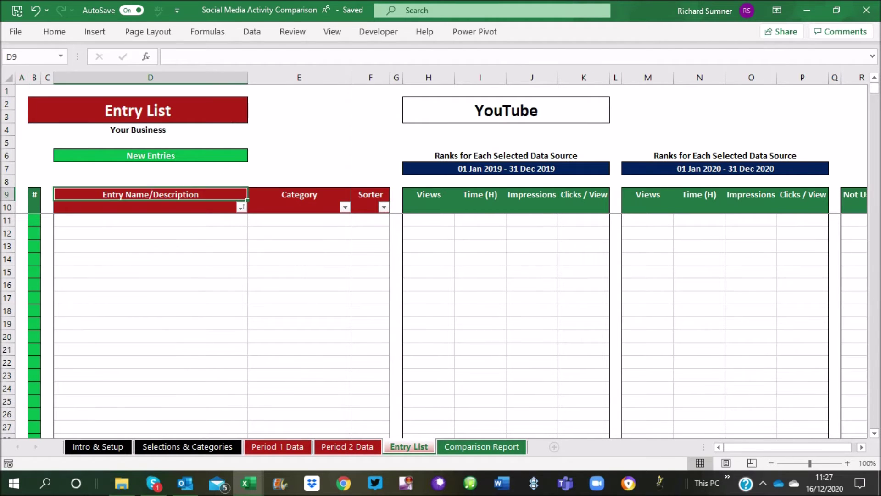
left_click(150, 220)
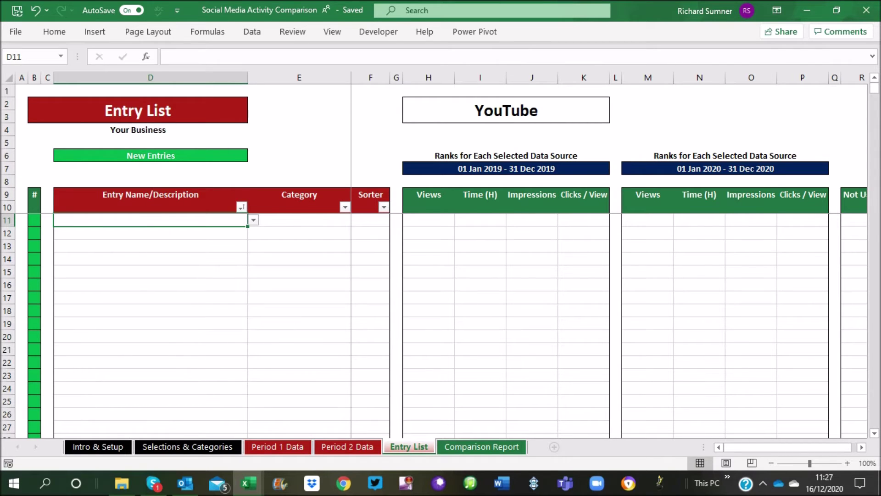
left_click(254, 219)
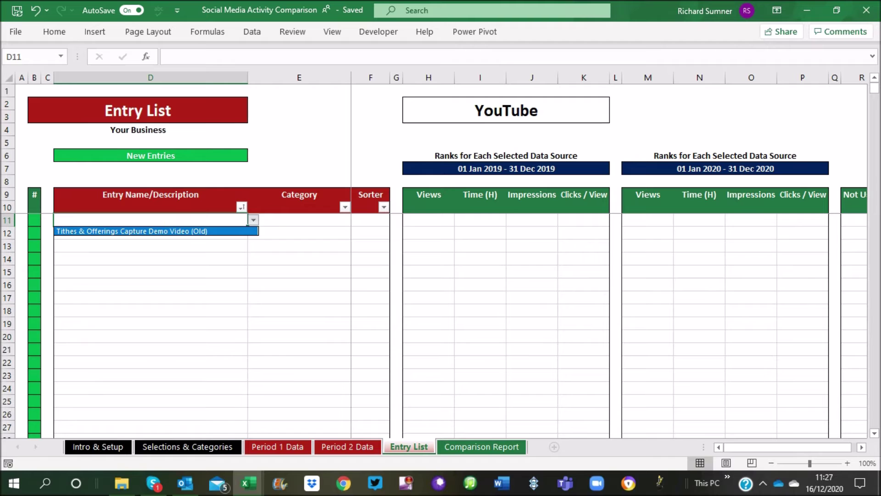
left_click(253, 219)
left_click(150, 246)
left_click(253, 245)
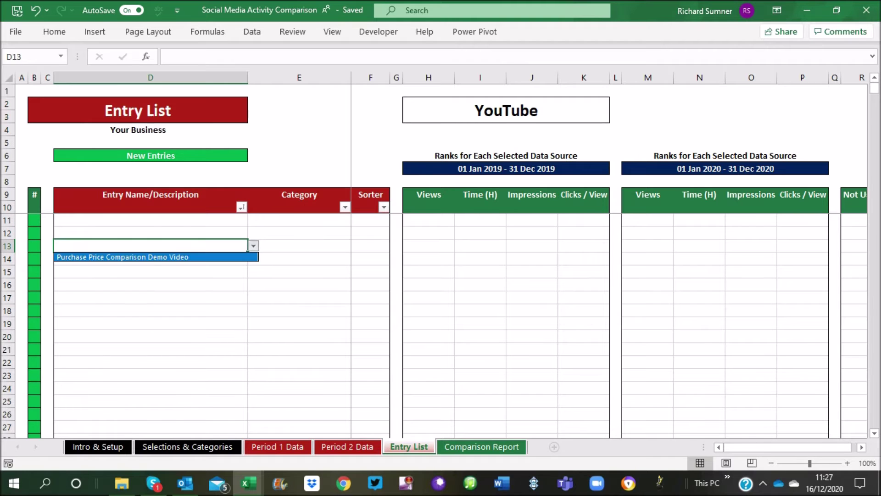
left_click(253, 245)
left_click(211, 284)
left_click(253, 284)
left_click(253, 284)
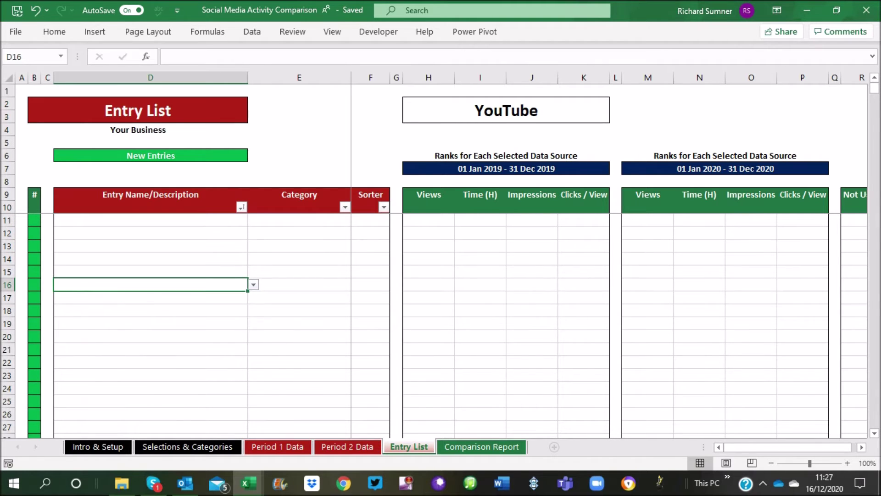
- On the Entry List sheet, check the entry marker in B11 and the category choices offered in cells E11 and E12
left_click(35, 221)
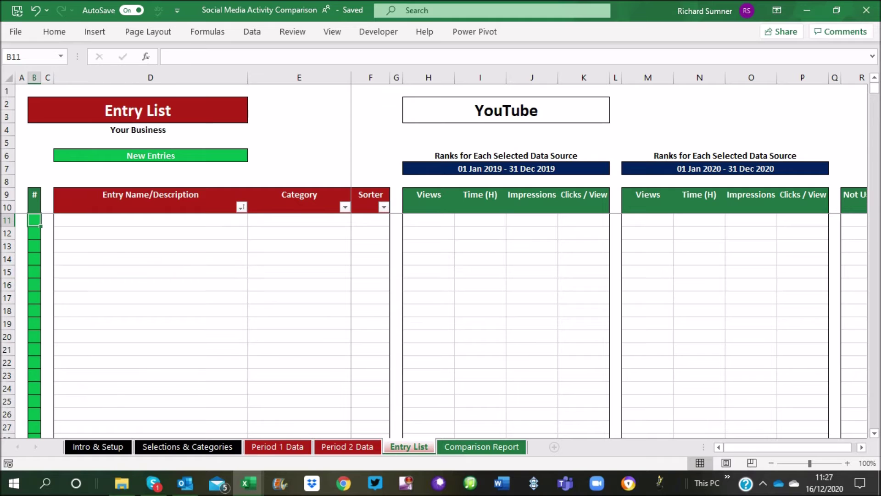
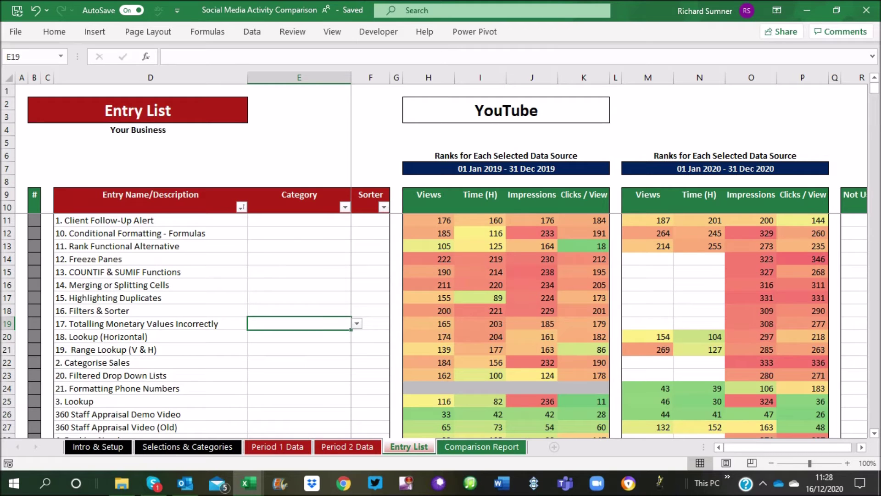
left_click(299, 220)
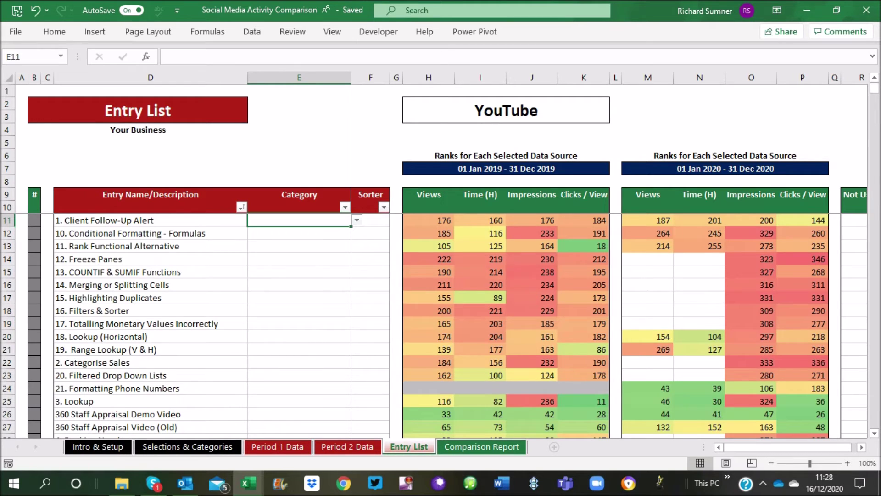
left_click(357, 221)
left_click(356, 220)
left_click(328, 233)
left_click(356, 233)
left_click(357, 233)
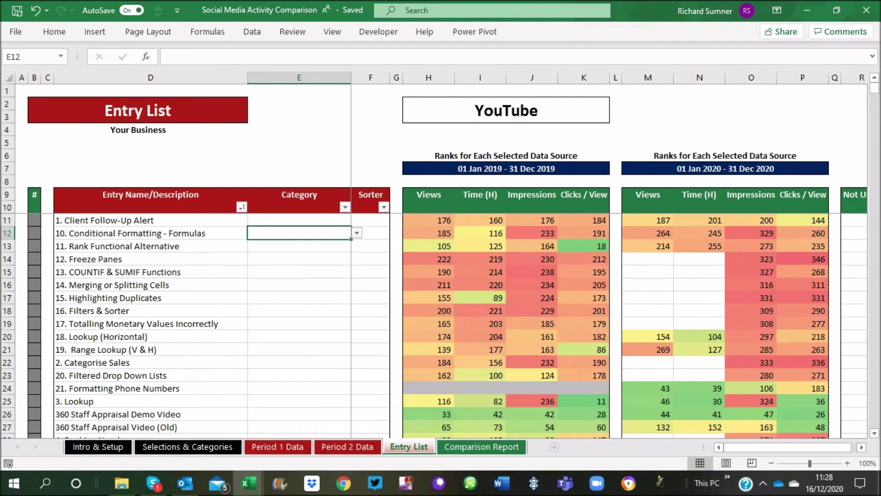
- Switch to the Categories workbook and copy all the entry names with their categories, starting from cell B6
mouse_move(248, 482)
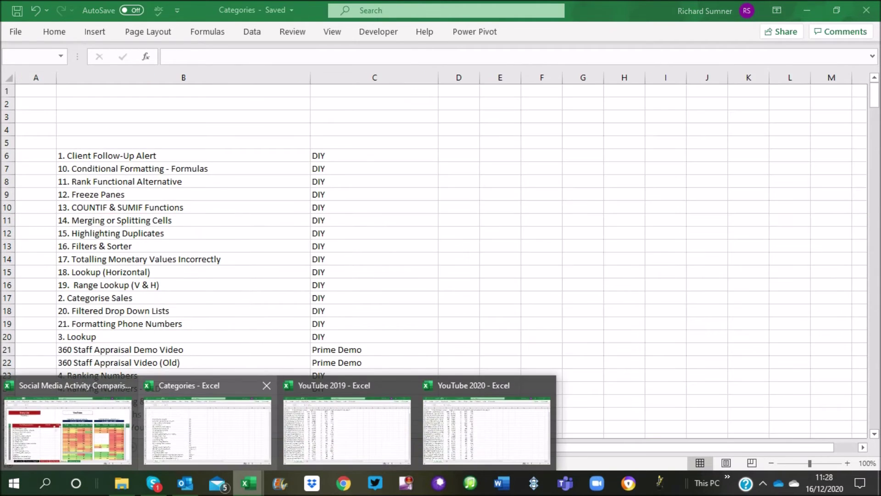
left_click(208, 429)
left_click(184, 156)
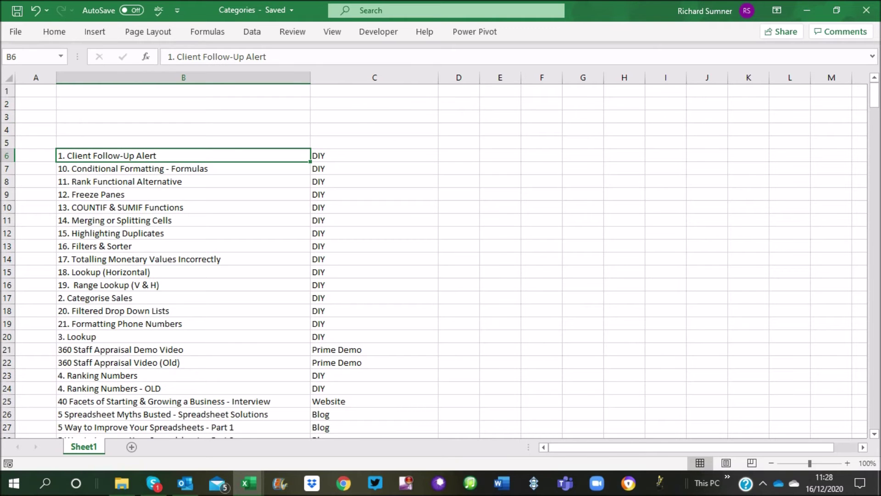
key("shift+Right")
key("ctrl+shift+Down")
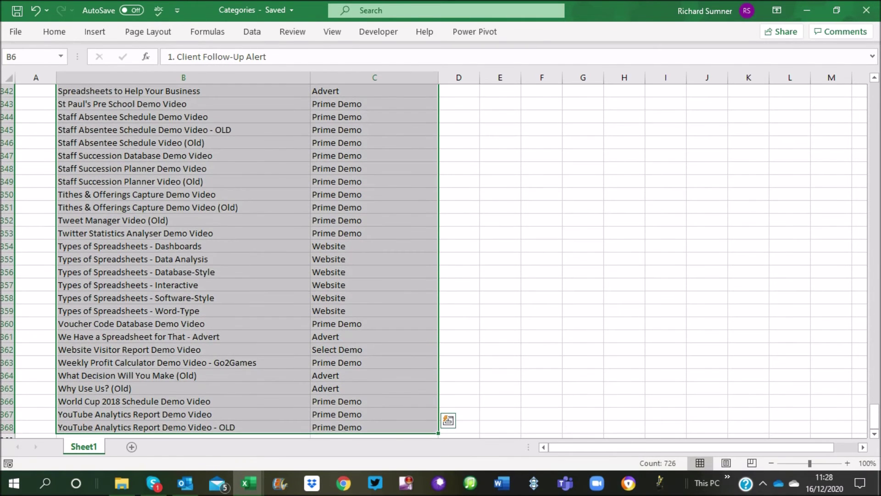
right_click(129, 156)
left_click(162, 114)
key("ctrl+BackSpace")
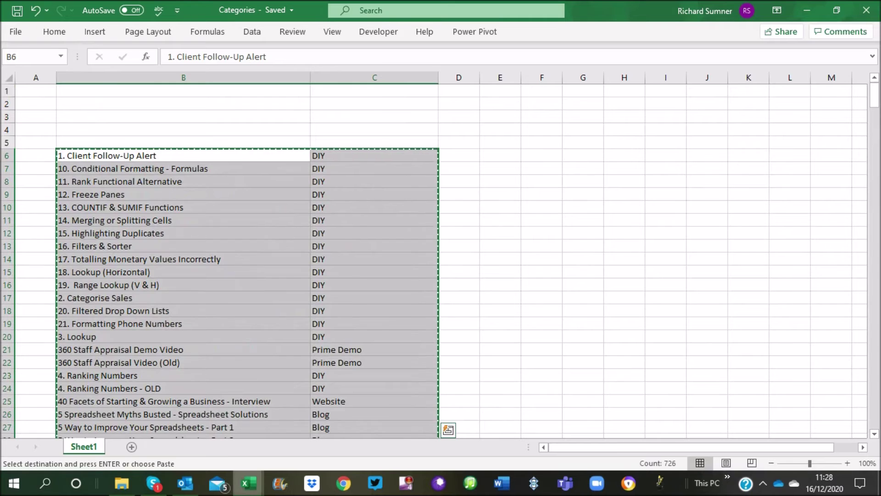
- Return to the Social Media Activity Comparison workbook and paste the names and categories as values from D11 on the Entry List sheet
mouse_move(249, 482)
left_click(73, 426)
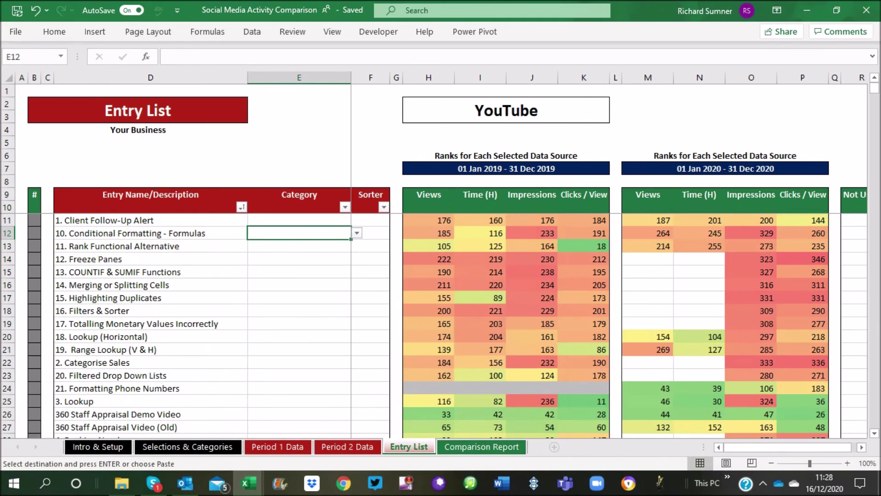
right_click(118, 220)
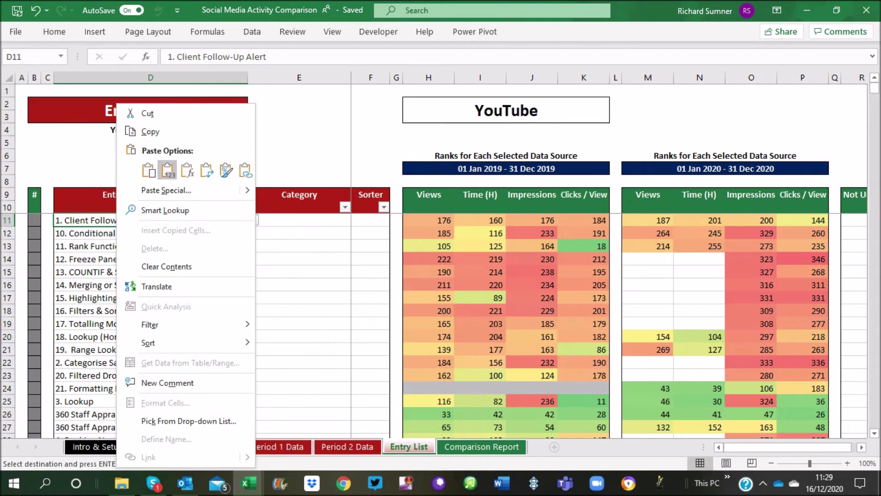
left_click(168, 170)
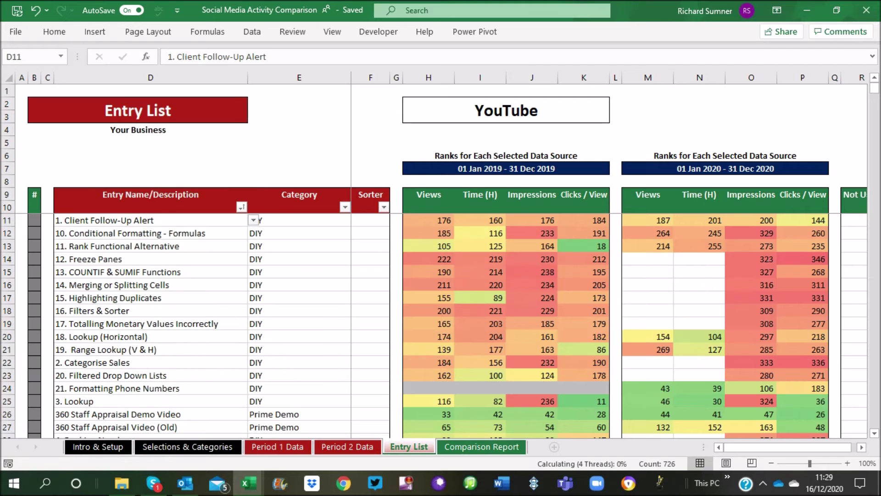
left_click(299, 220)
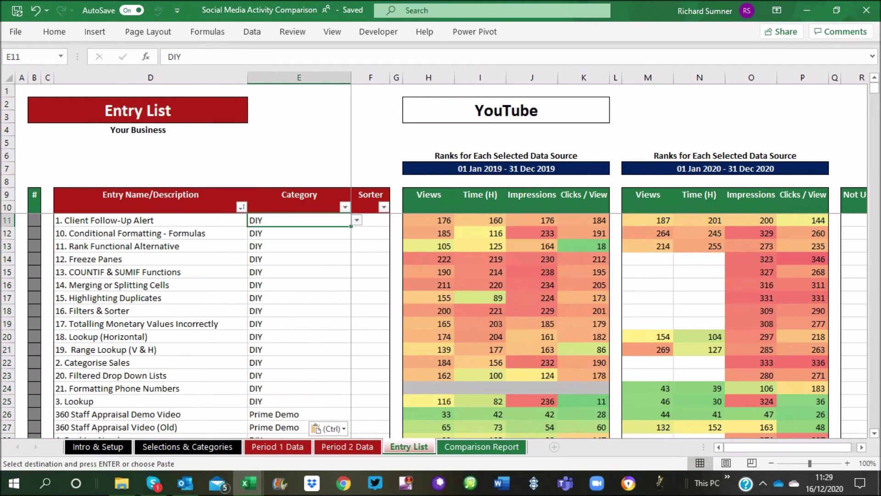
- Go to the start of the Entry List sheet and review the categories and ranks down to the Basic Demo entries
key("Left")
key("Up")
key("Up")
key("Up")
key("Up")
key("Up")
key("Up")
key("Up")
key("Up")
key("Up")
key("Up")
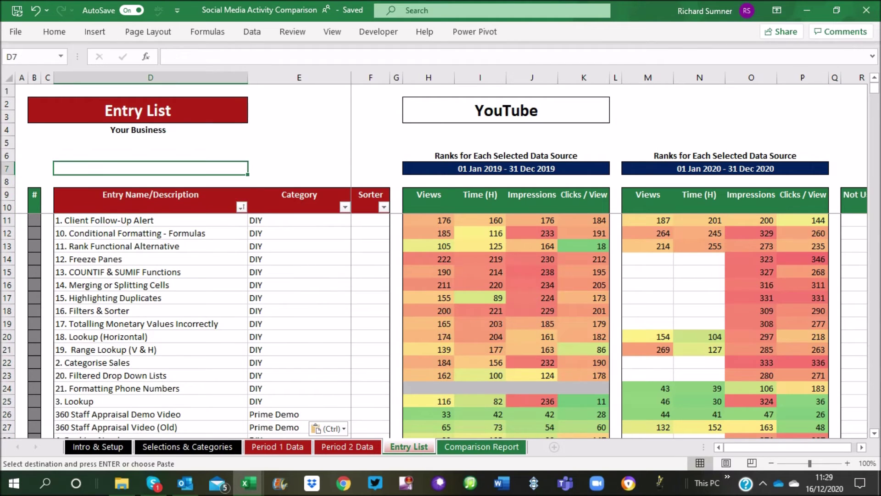
key("Left")
key("Left")
key("Left")
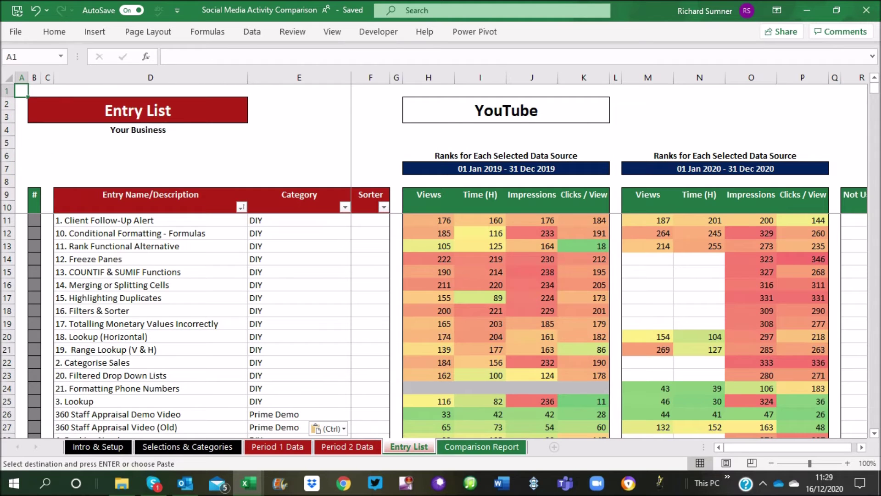
scroll(441, 321, "down", 3)
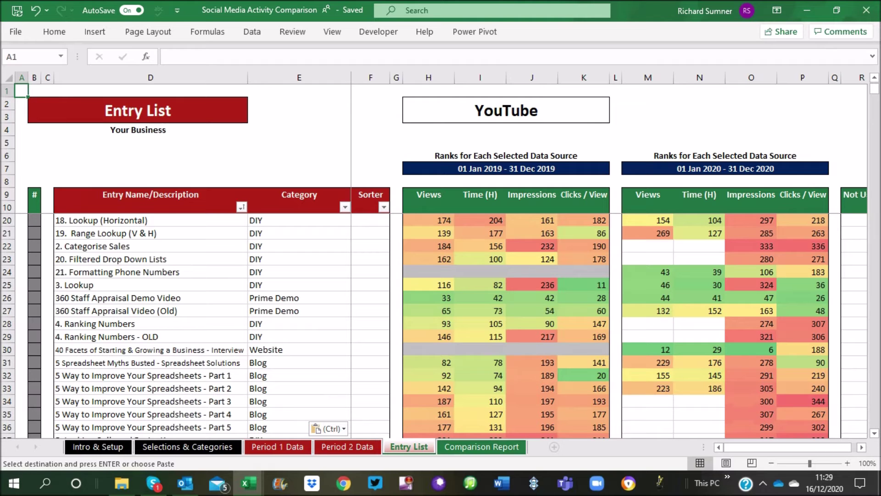
scroll(441, 326, "down", 1)
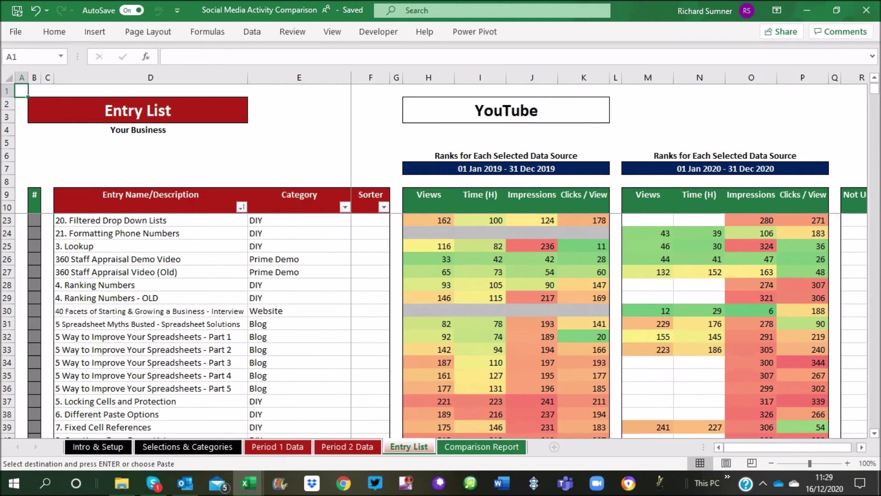
scroll(440, 326, "down", 12)
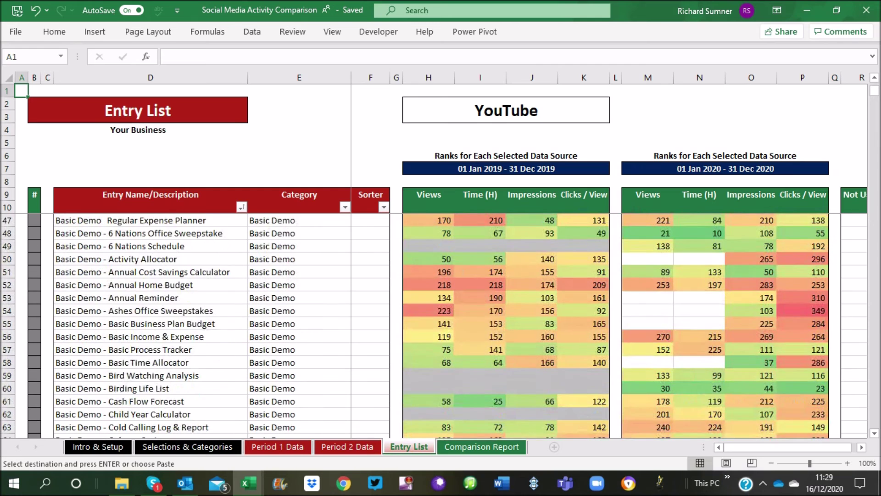
scroll(440, 326, "up", 5)
scroll(441, 325, "up", 11)
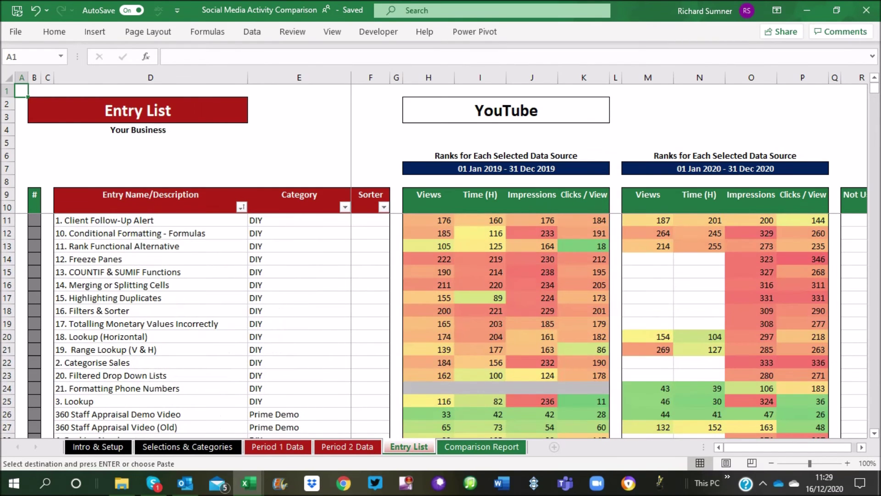
- Examine the first entry's Sorter and 2019 Views rank cells, and view the source data on the Period 1 Data and Period 2 Data sheets
left_click(365, 207)
left_click(370, 221)
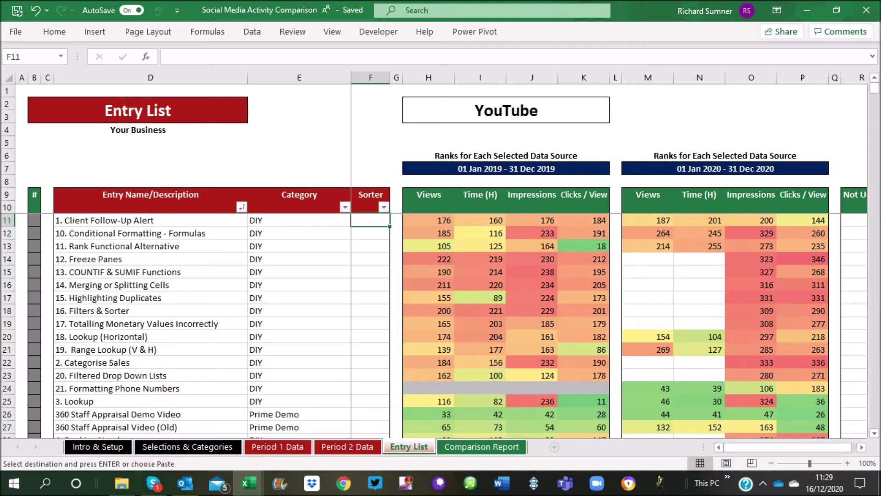
left_click(428, 221)
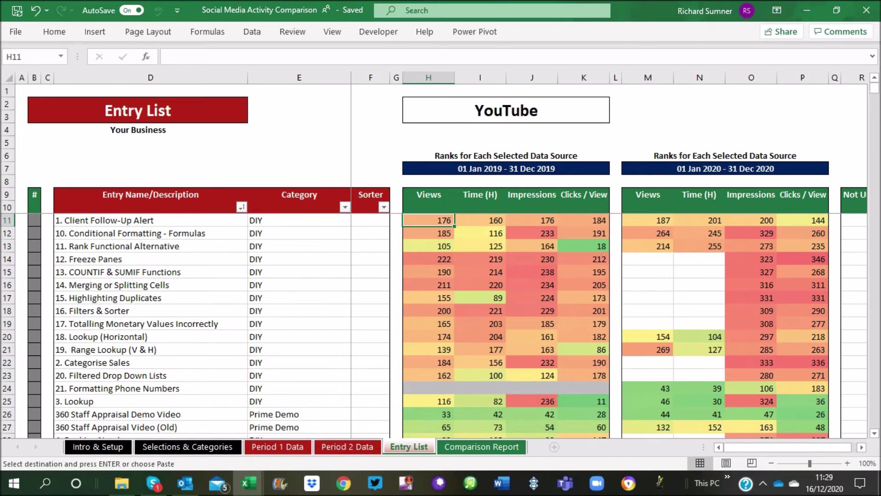
left_click(277, 447)
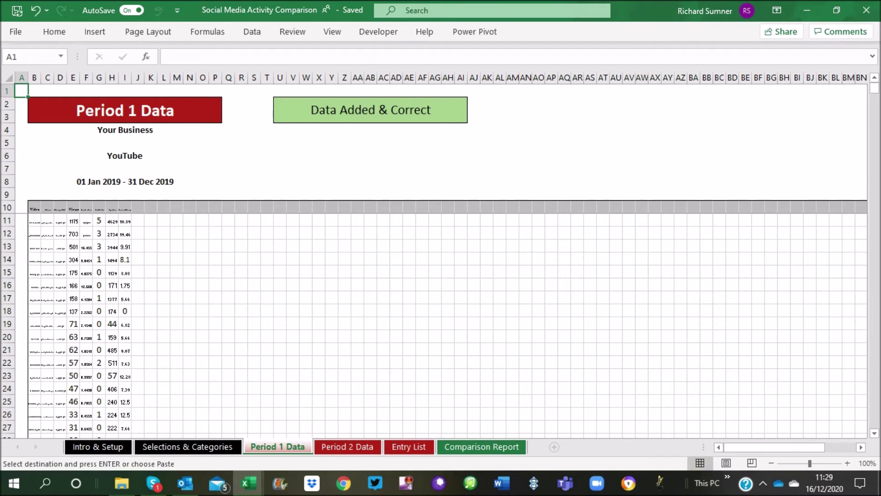
left_click(348, 447)
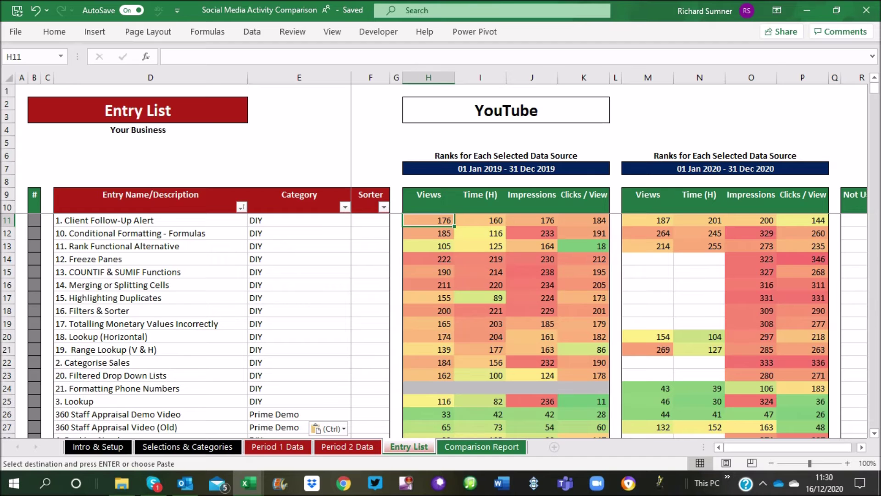
- Inspect the last entries and the empty rows below them on the Entry List sheet, and return to cell A1
left_click(150, 337)
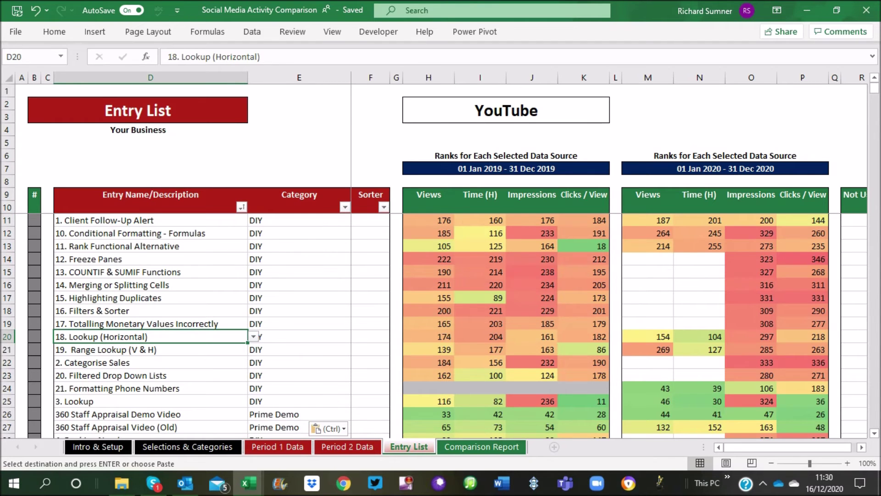
key("ctrl+Down")
key("Down")
key("Down")
key("Down")
key("Down")
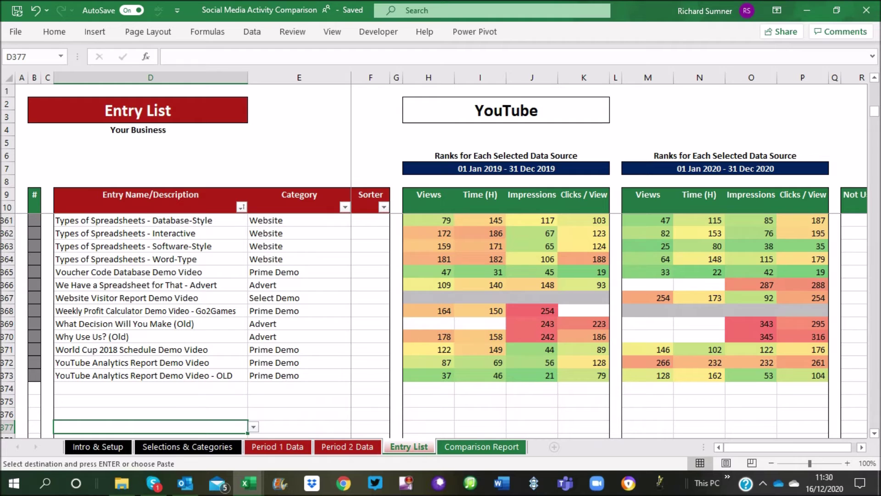
left_click(151, 350)
key("ctrl+Up")
key("Up")
key("Up")
key("Up")
key("Up")
key("Up")
key("Up")
key("Up")
key("Up")
key("Up")
key("ctrl+Left")
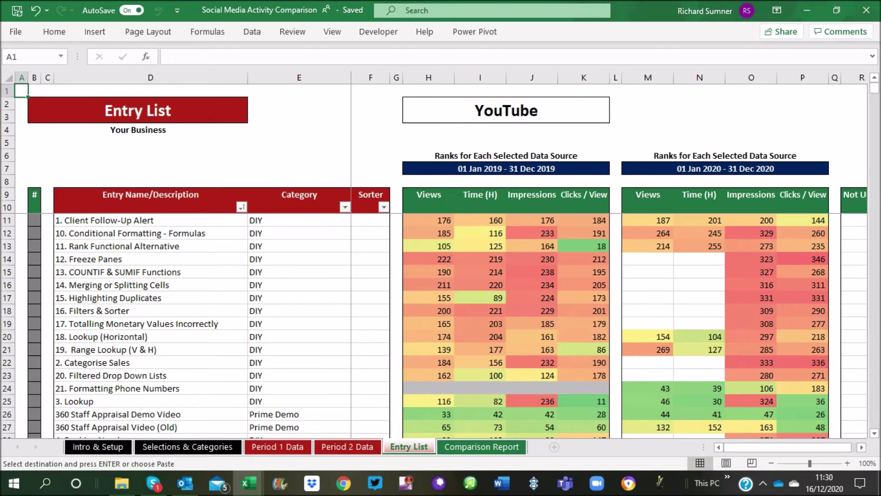
- Check the Period 1 Data and Period 2 Data sheets again and return to the Entry List sheet
key("ctrl+Page_Up")
key("ctrl+Page_Up")
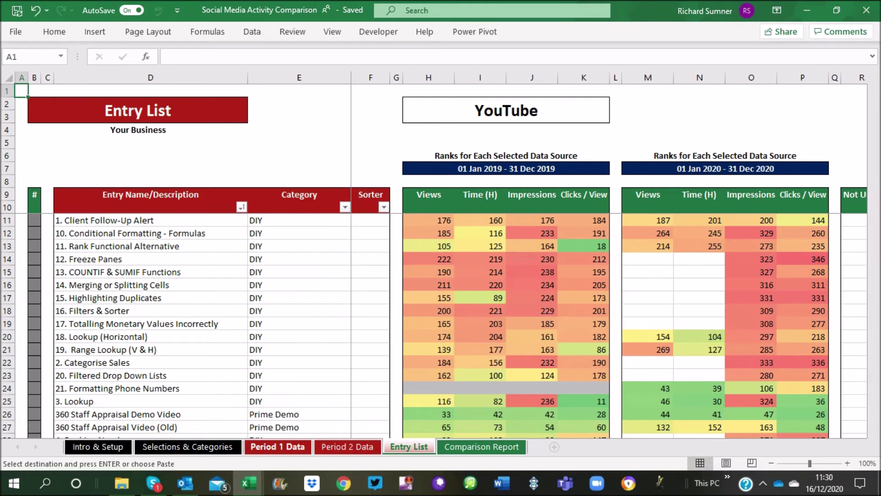
key("ctrl+Page_Down")
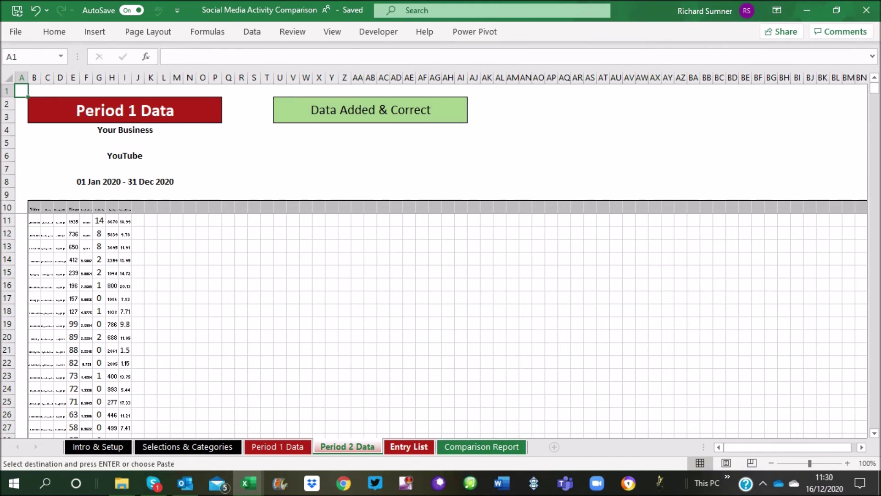
key("ctrl+Page_Down")
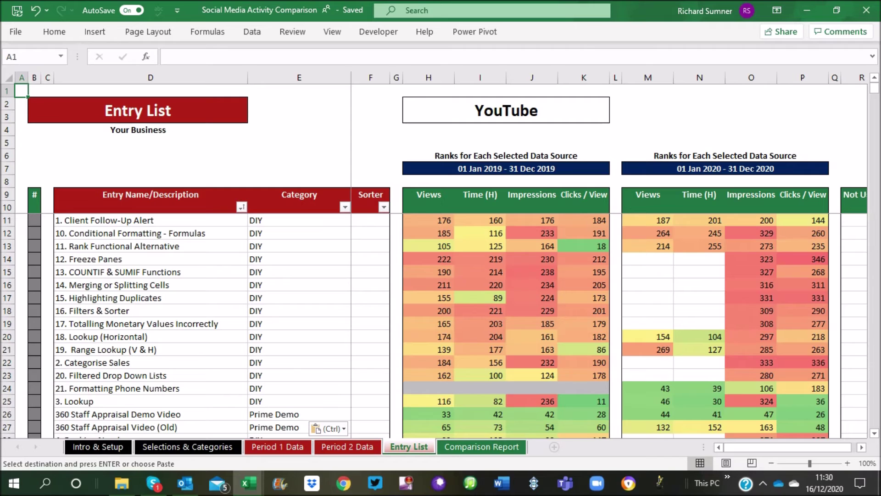
- Examine the Sorter cells F11:F19 and the option for clearing the contents of entries in D11:F14
left_click_drag(853, 221, 854, 323)
left_click_drag(370, 221, 370, 323)
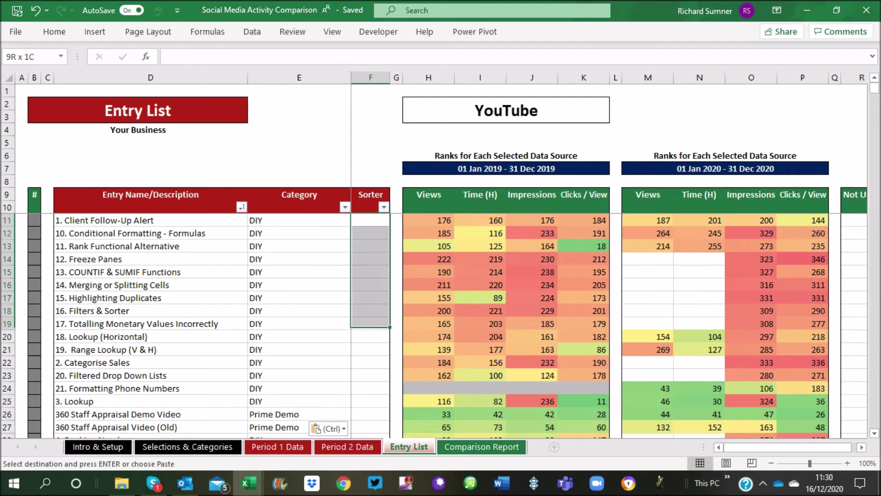
left_click(370, 220)
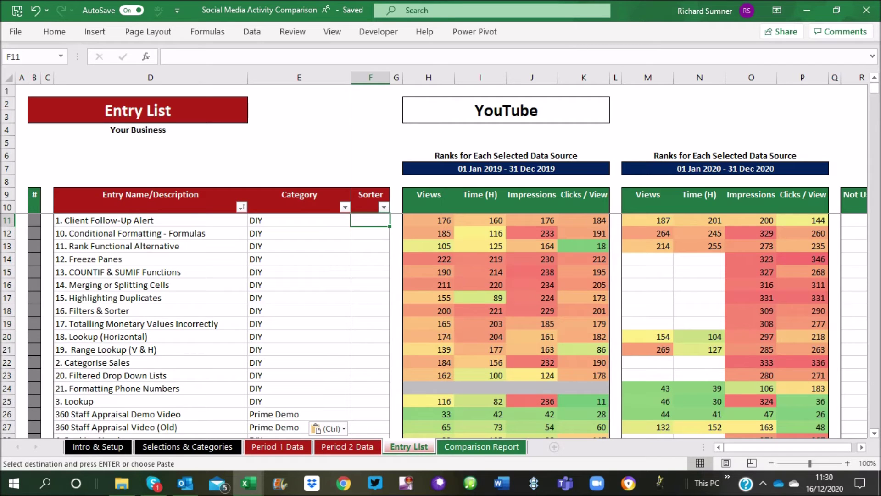
left_click_drag(151, 221, 370, 259)
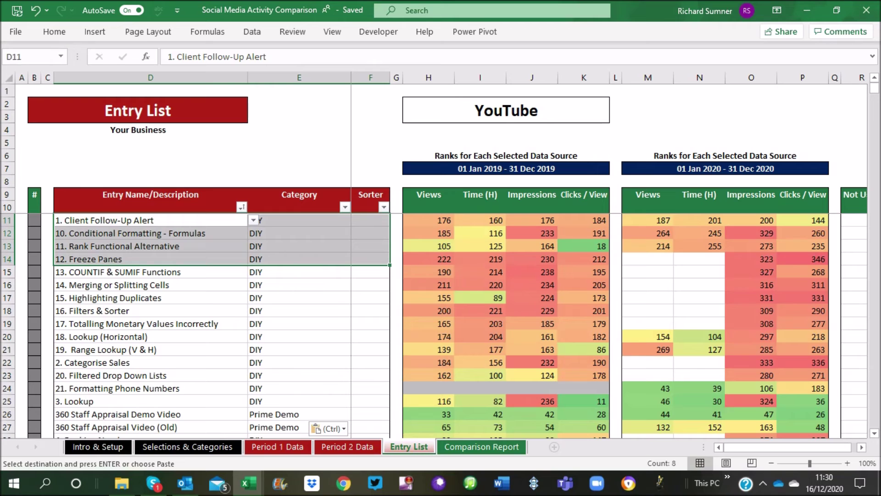
right_click(370, 258)
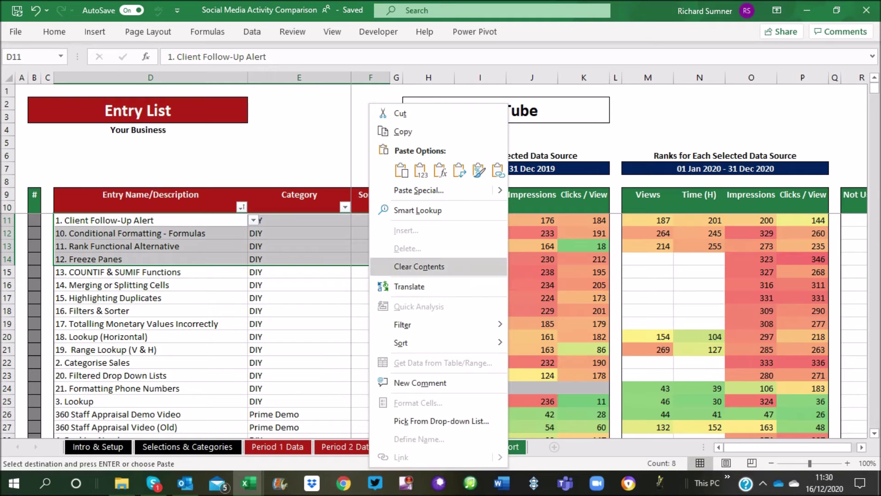
key("Escape")
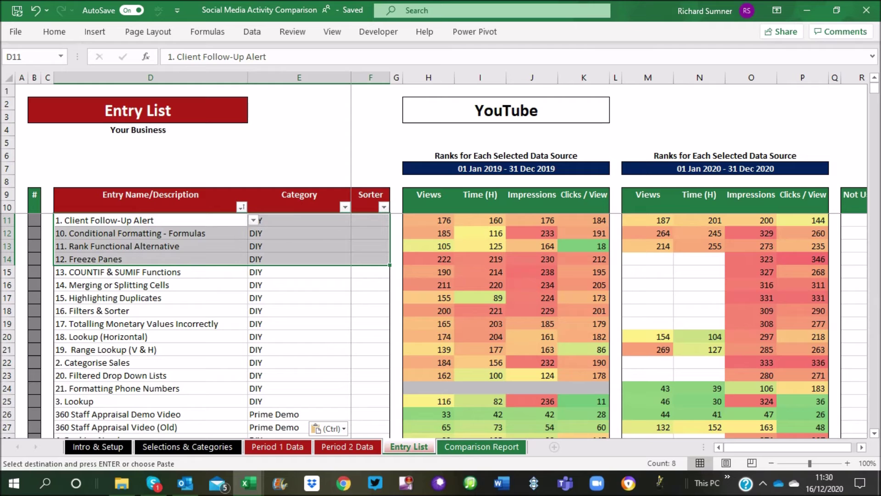
- Examine the entry choices offered in cell D11 and return to cell A1
left_click(253, 220)
left_click(254, 220)
left_click(202, 246)
left_click(202, 221)
left_click(21, 91)
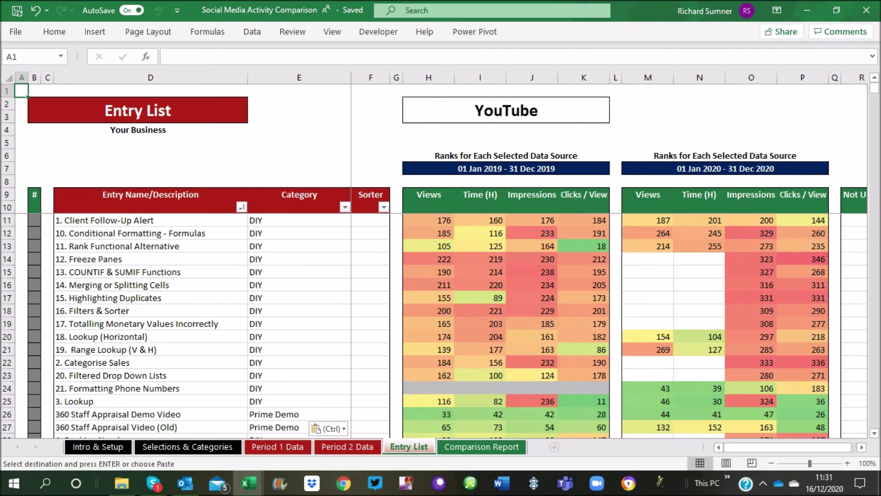
- Check the Metric 3 selection and its header choices on the Selections & Categories sheet against the Period 1 Data and Entry List sheets
key("ctrl+Page_Up")
key("ctrl+Page_Up")
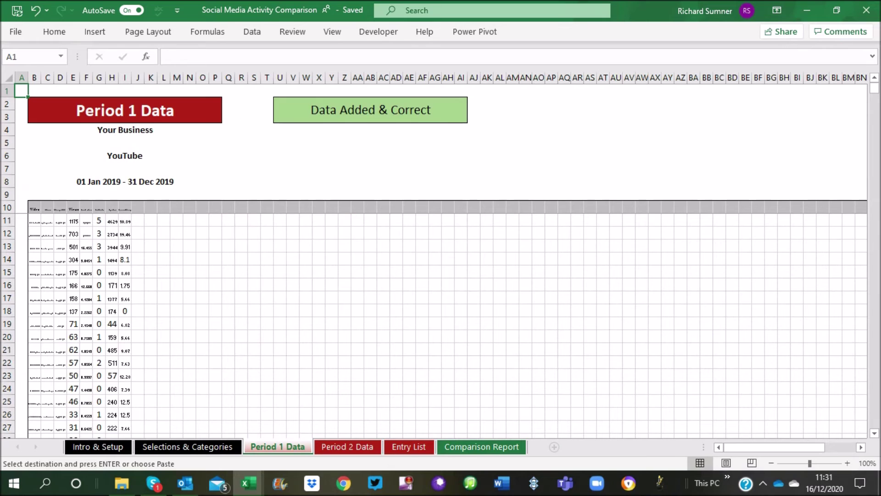
key("ctrl+Page_Up")
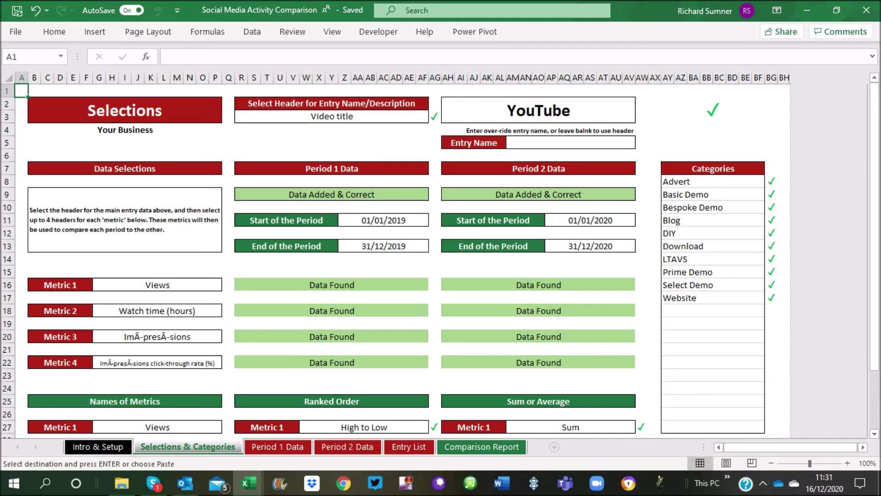
left_click(157, 337)
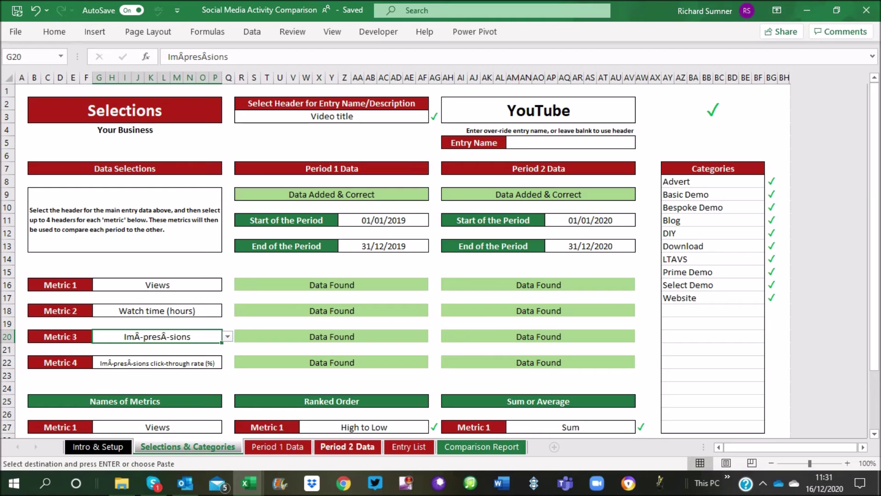
left_click(278, 447)
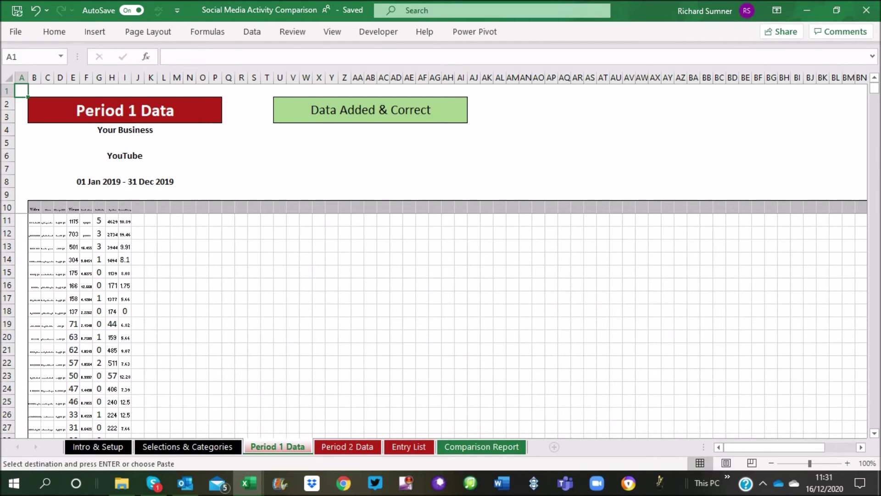
left_click(409, 447)
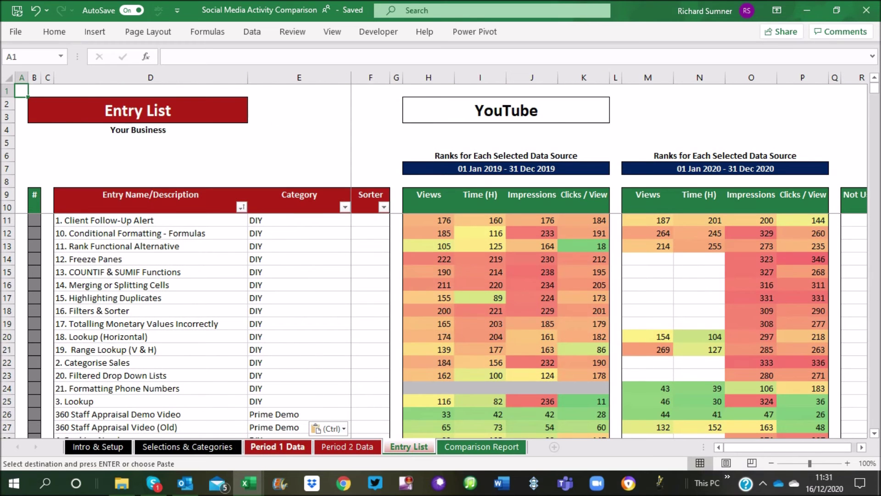
left_click(187, 447)
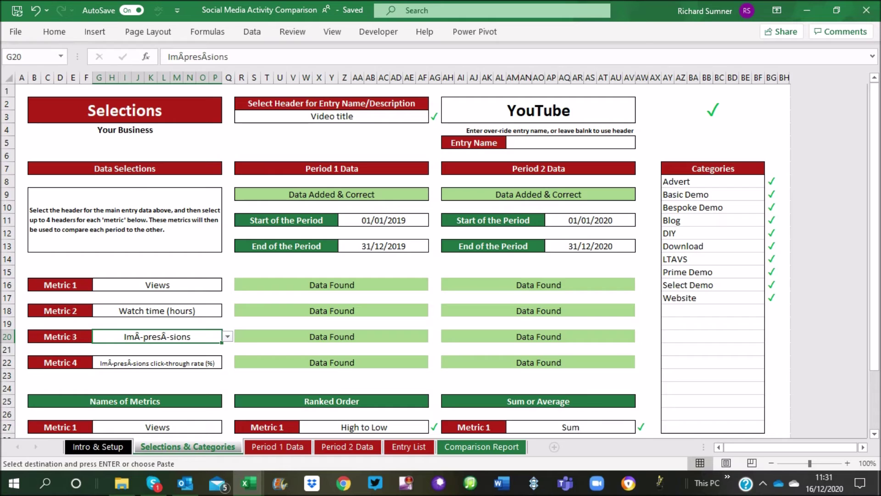
left_click(227, 336)
left_click(227, 337)
- Examine the header row of the Period 1 Data sheet from Views in E10 across to L10, and return to cell A1
key("ctrl+Page_Down")
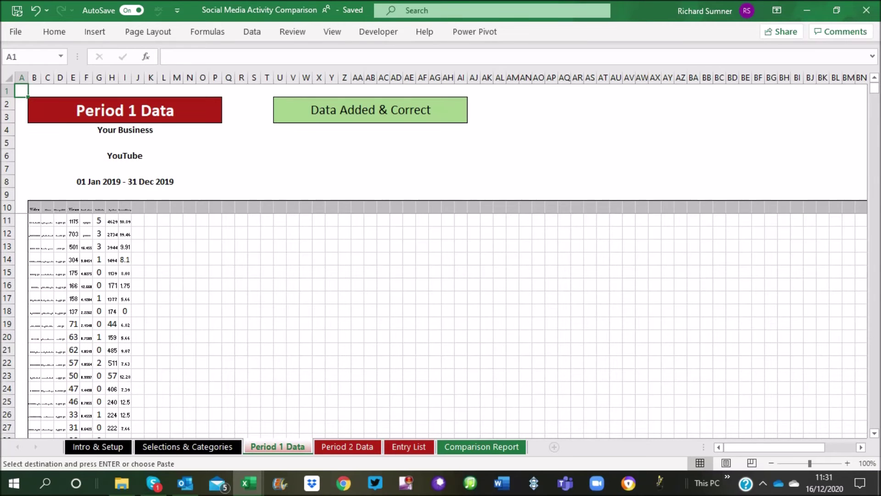
left_click(73, 207)
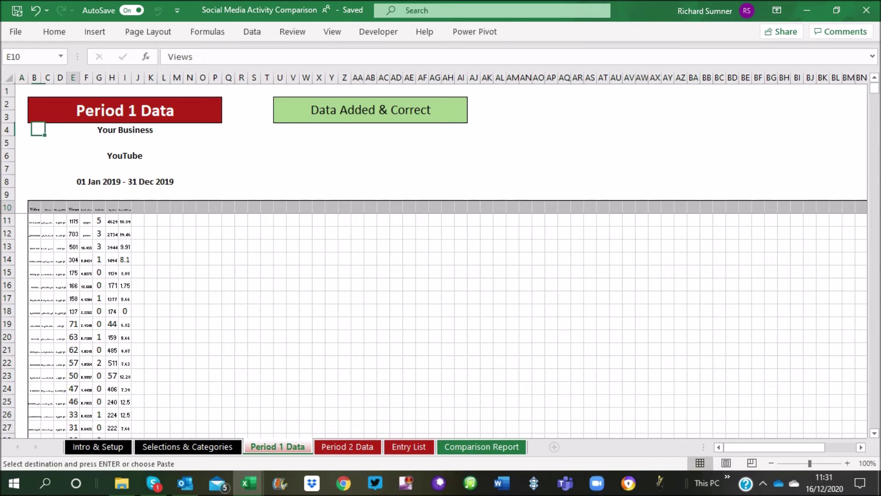
key("Right")
key("Right")
key("Right")
key("Right")
key("Right")
key("Right")
key("Right")
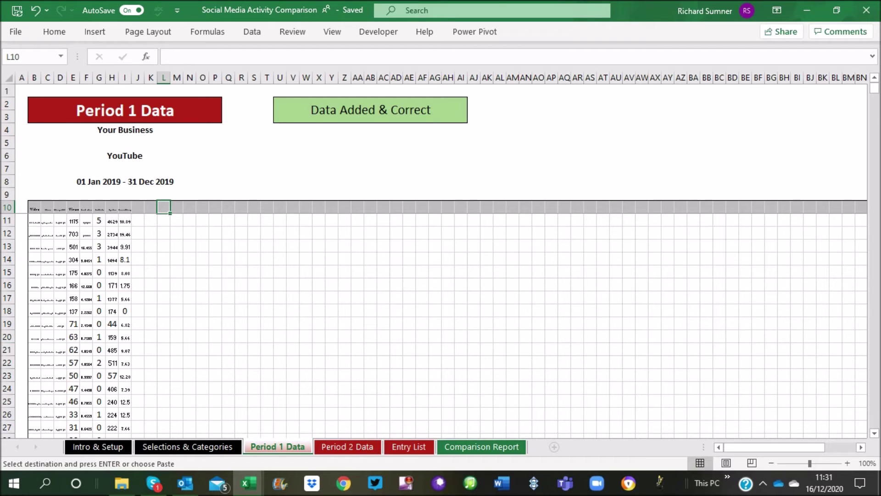
key("ctrl+Home")
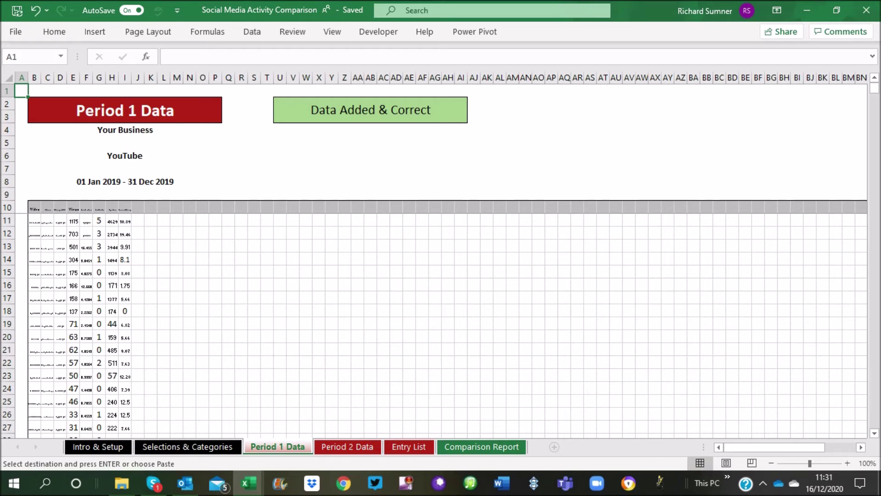
- Examine the Metric 3 header choices and the metric naming, ranking and sum or average settings on the Selections & Categories sheet
key("ctrl+Page_Up")
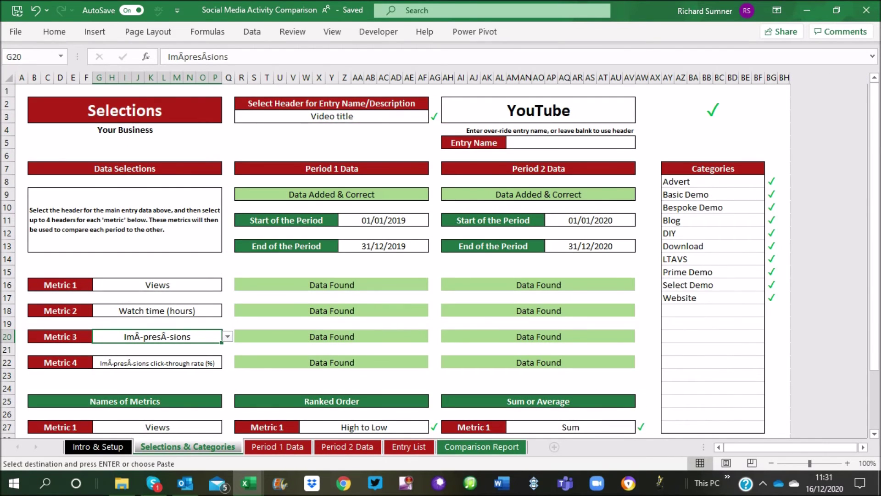
key("ctrl+Home")
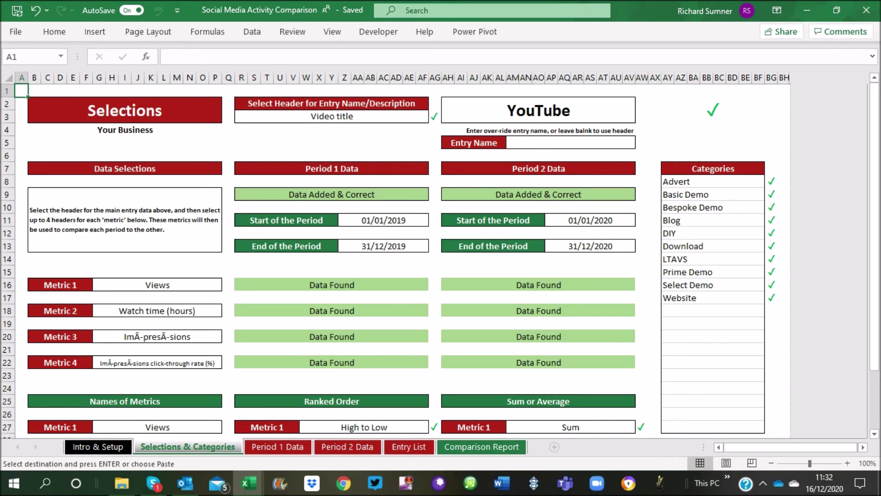
left_click(183, 337)
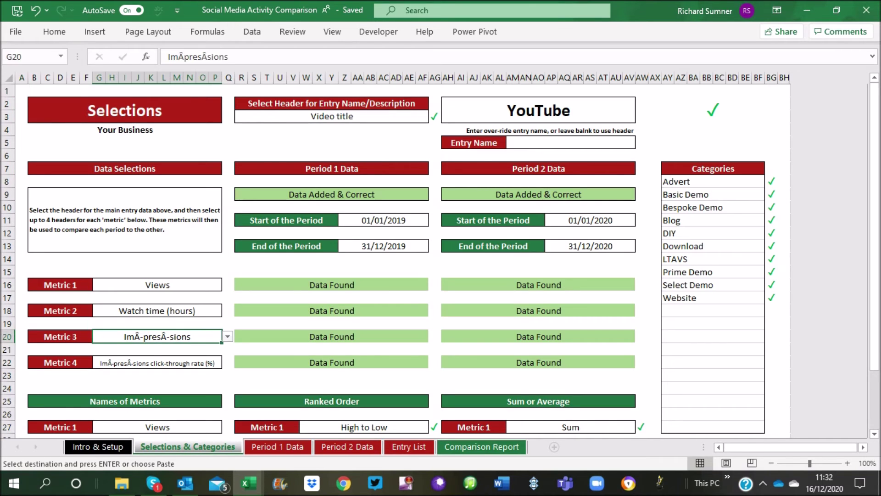
left_click(227, 337)
key("Up")
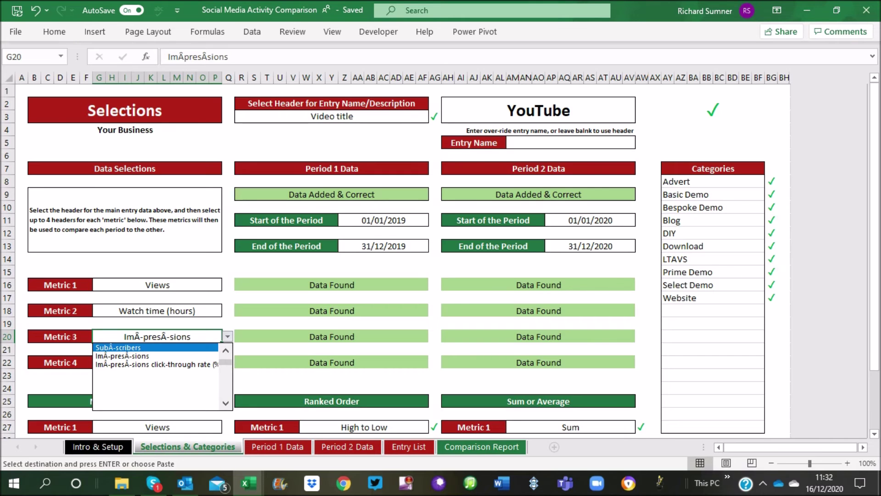
key("Escape")
scroll(441, 257, "down", 4)
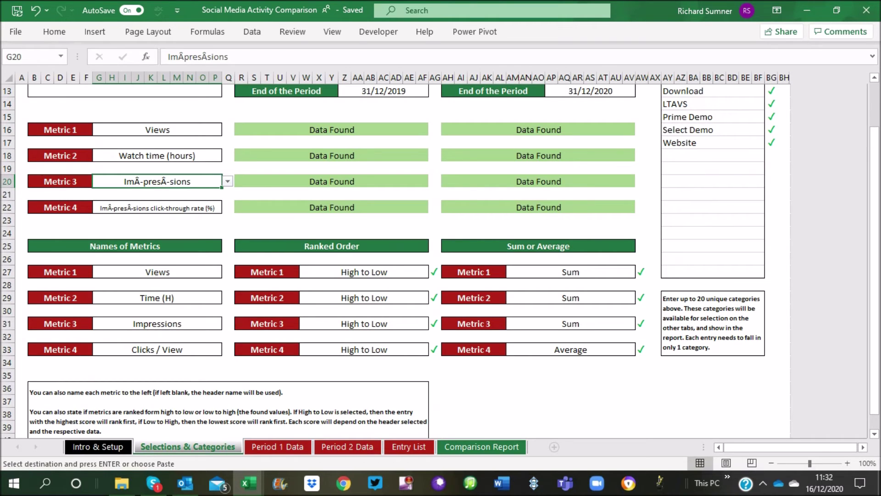
scroll(441, 257, "up", 4)
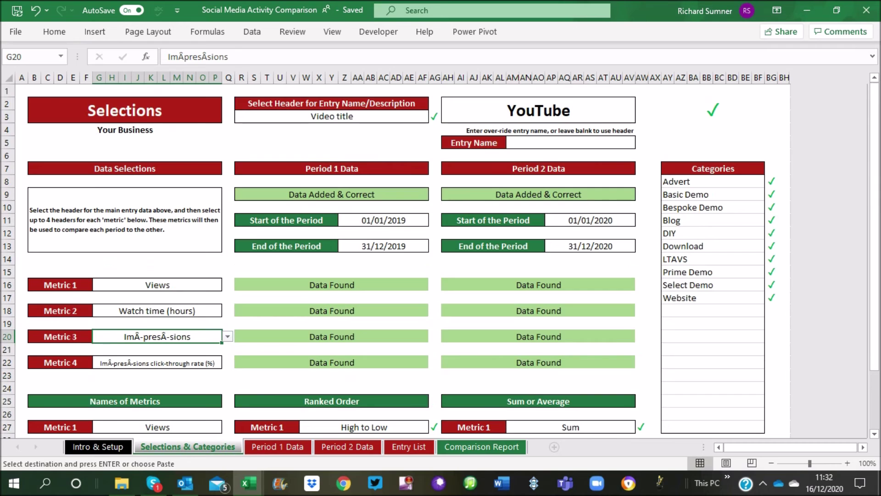
left_click(22, 90)
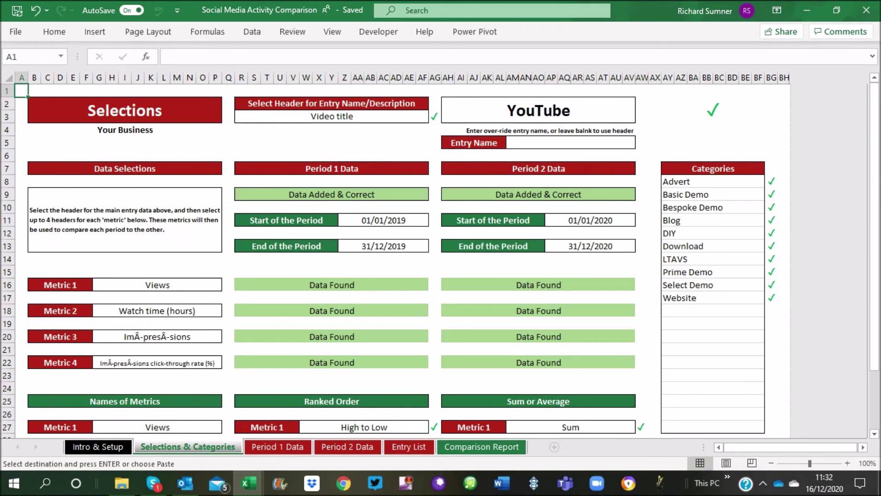
- Review the Intro & Setup, Selections & Categories, Period 1 Data and Period 2 Data sheets in order, ending on the Entry List sheet
left_click(98, 446)
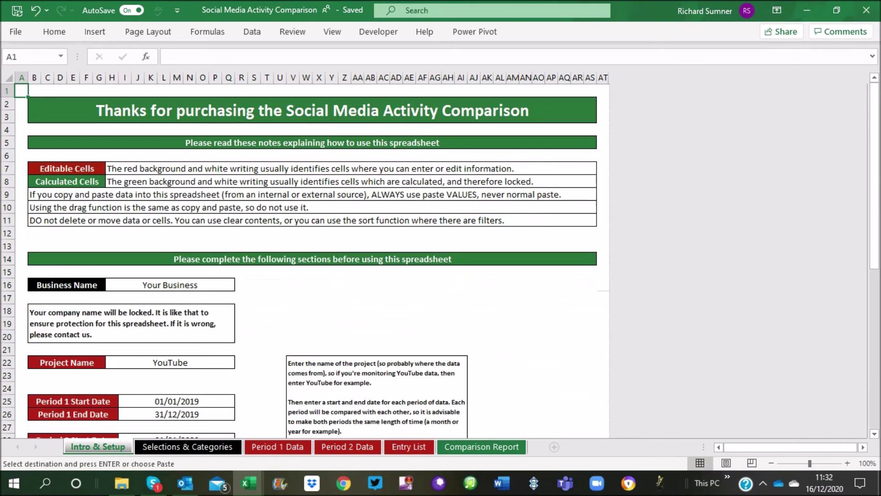
left_click(188, 446)
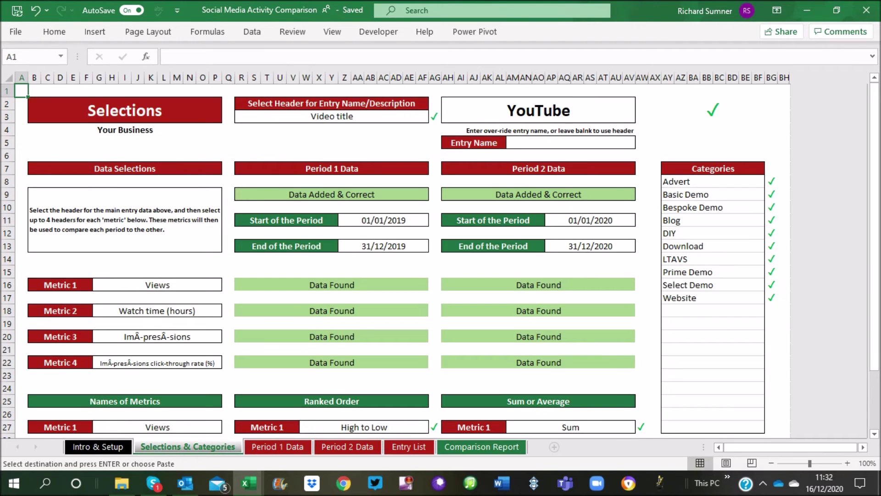
left_click(278, 447)
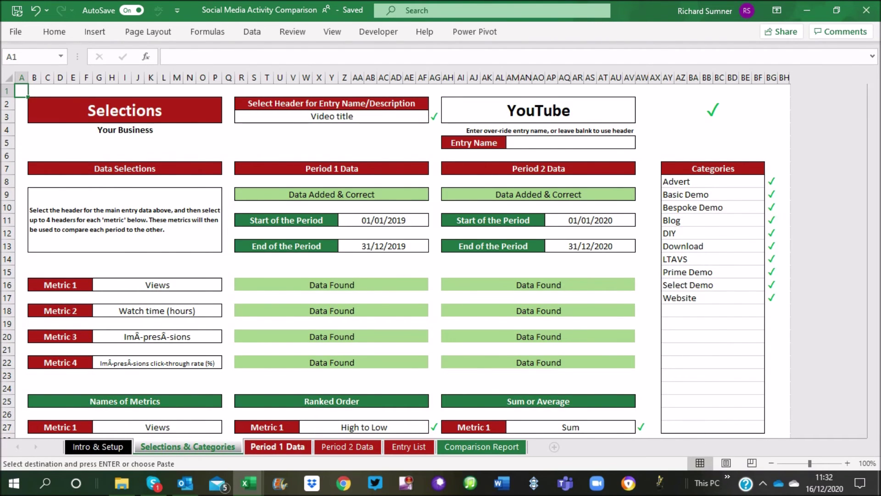
left_click(347, 447)
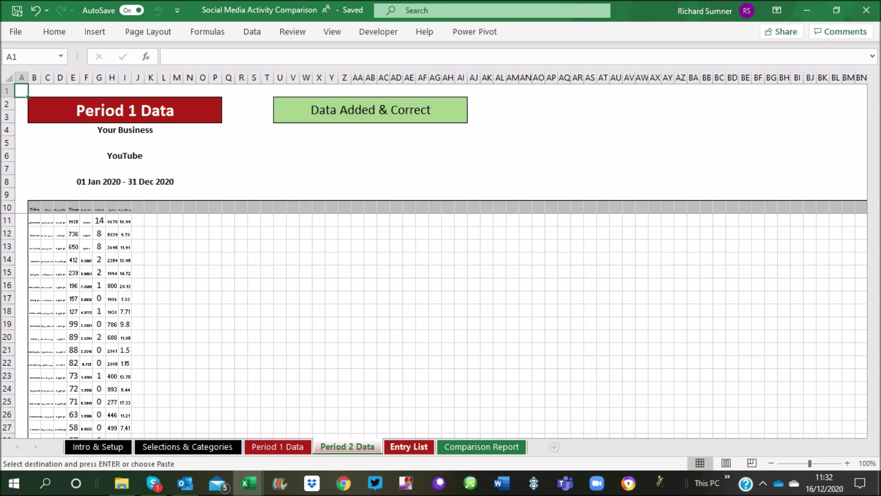
left_click(408, 447)
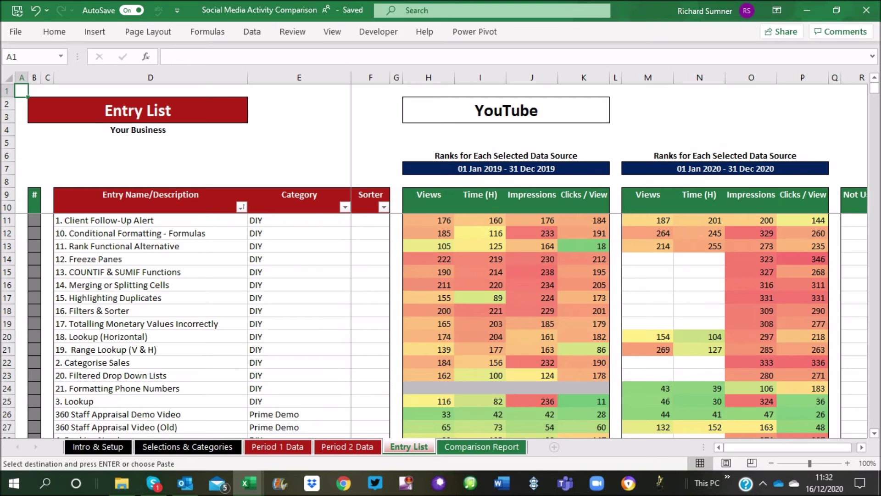
- Look at the last filled entry in the Entry Name/Description column of the Entry List sheet and return to cell A1
left_click(150, 337)
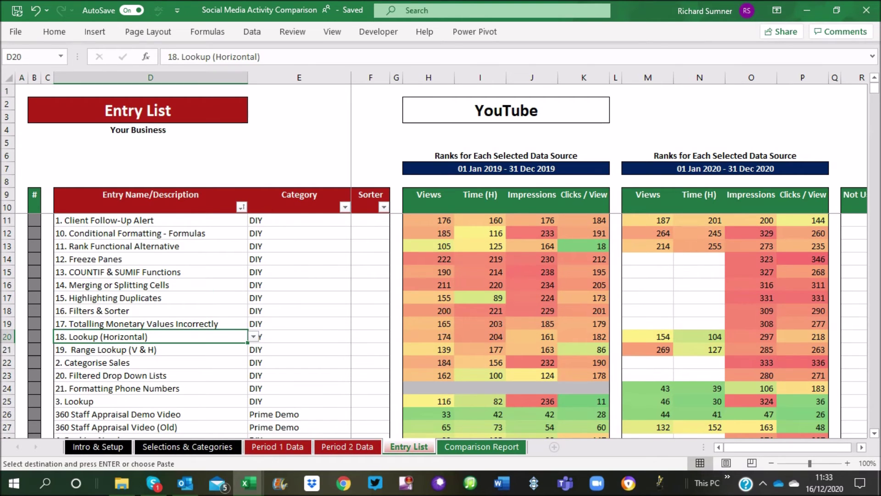
key("ctrl+Down")
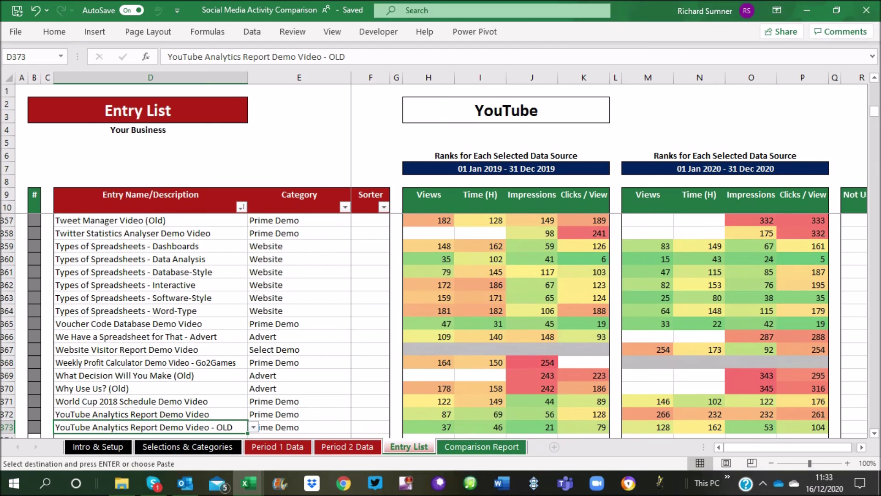
key("ctrl+Up")
key("ctrl+Up")
key("ctrl+Up")
key("ctrl+Up")
key("ctrl+Left")
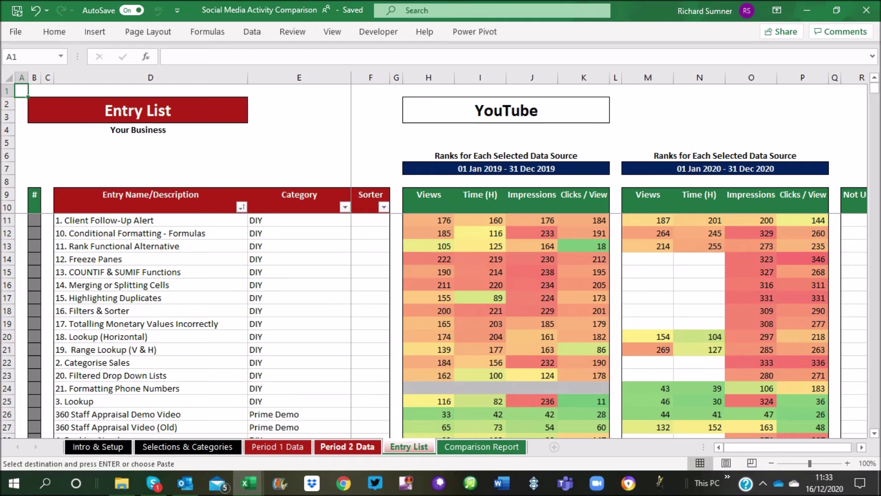
- Recheck the Selections & Categories and Entry List sheets, and view the category table on the Comparison Report sheet
left_click(187, 447)
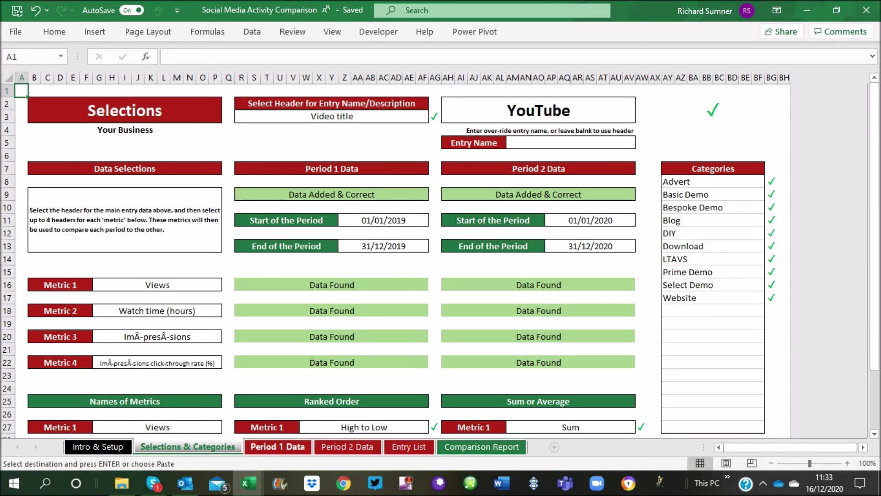
left_click(409, 447)
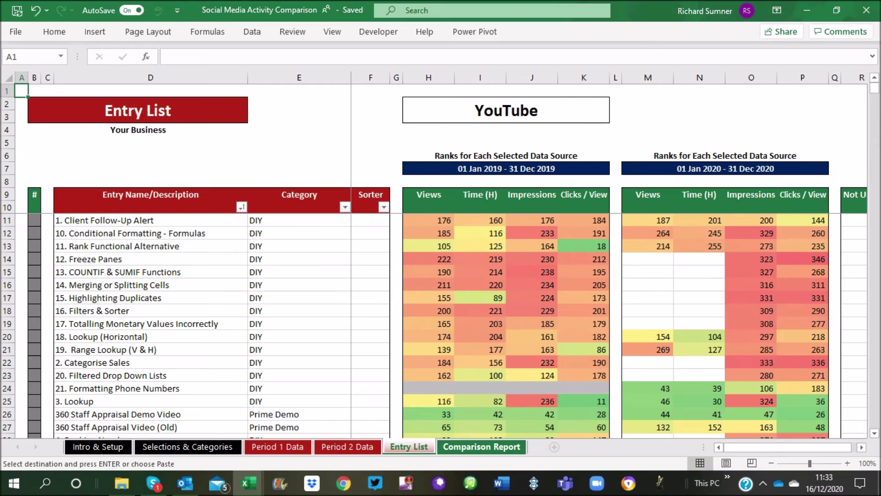
left_click(481, 447)
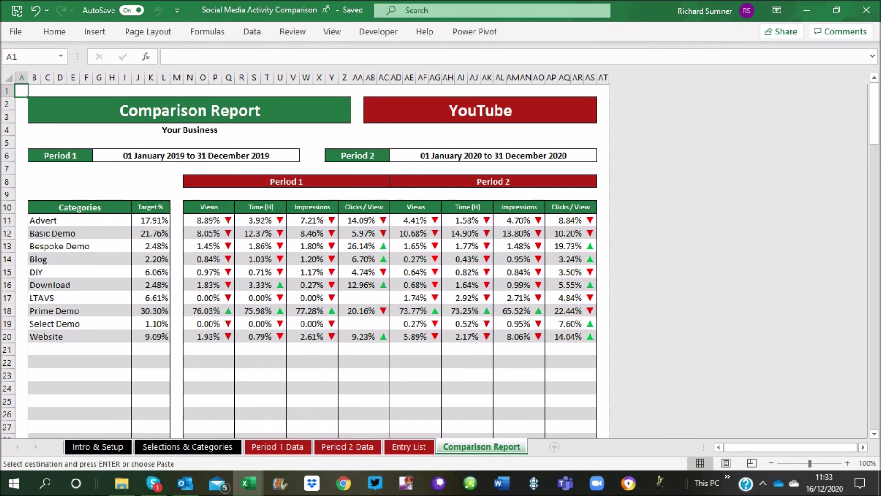
scroll(312, 260, "down", 2)
scroll(312, 260, "up", 1)
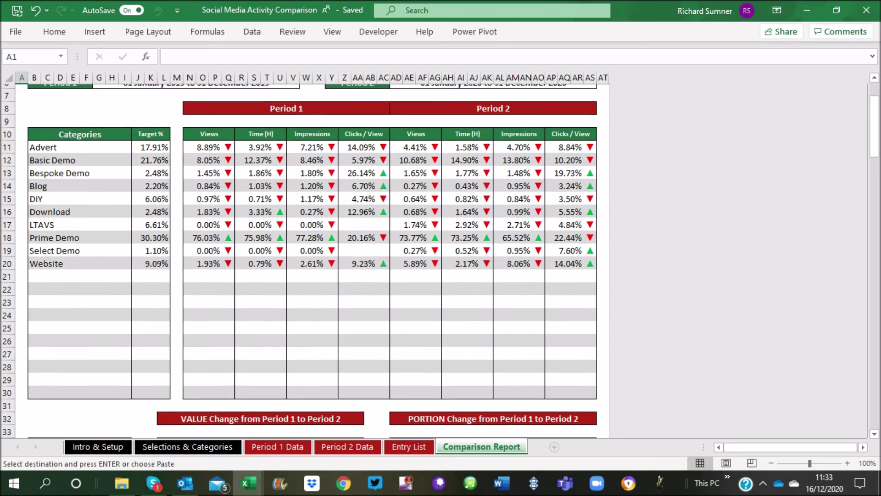
- Examine the report's categories and the Target % cells for Advert and Prime Demo, and cross-check them with the Entry List sheet
left_click_drag(80, 247, 80, 285)
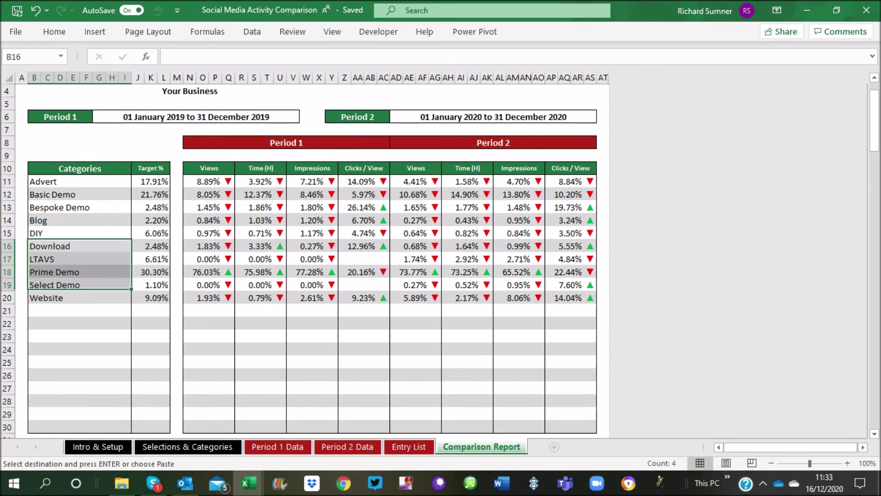
left_click(80, 182)
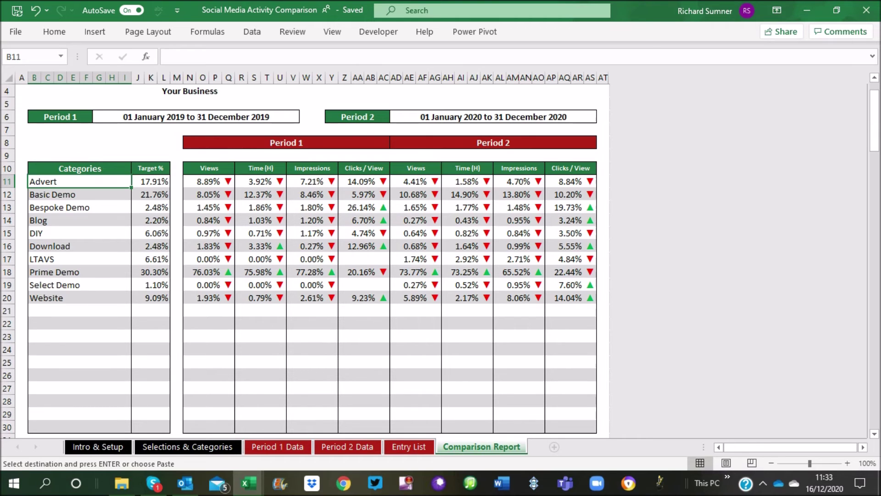
left_click(150, 181)
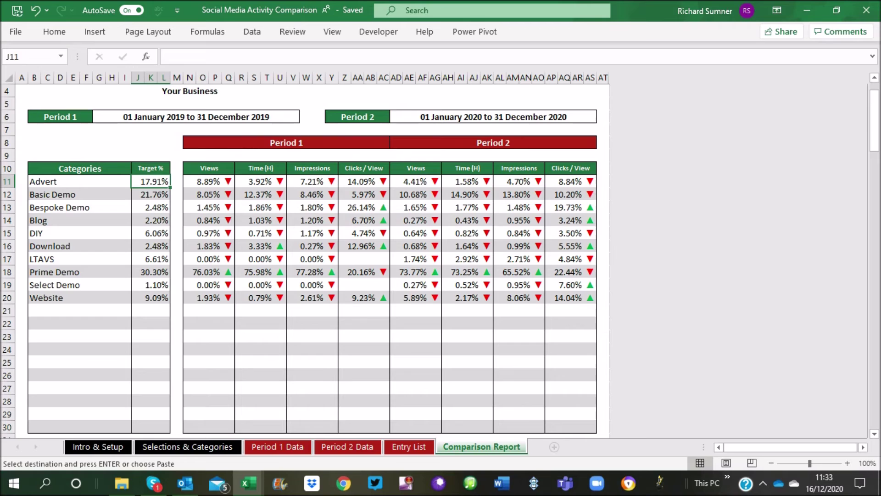
left_click(150, 272)
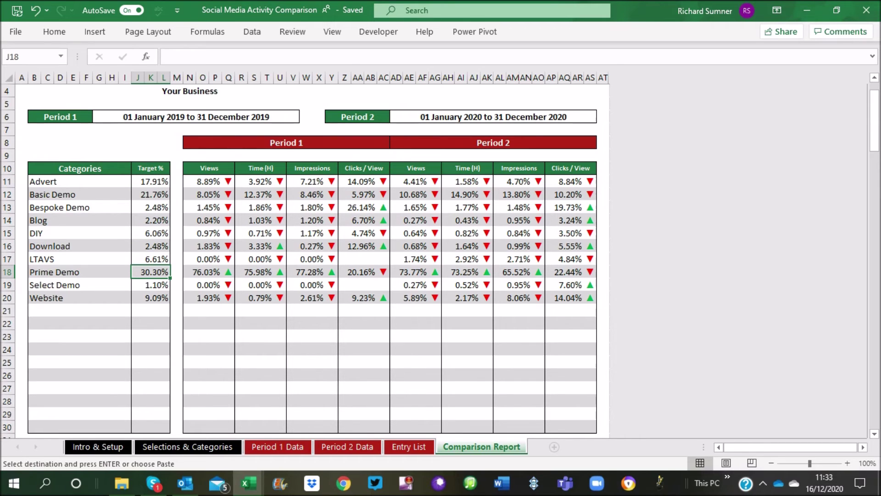
left_click(408, 447)
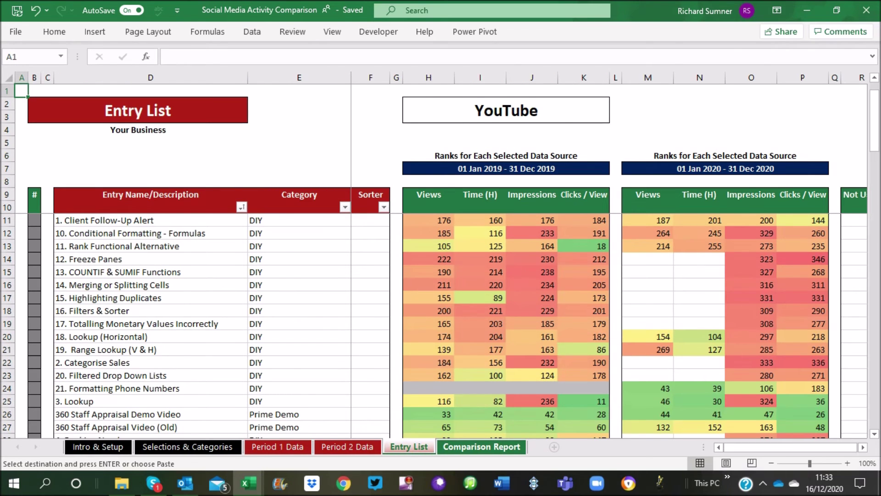
left_click(482, 447)
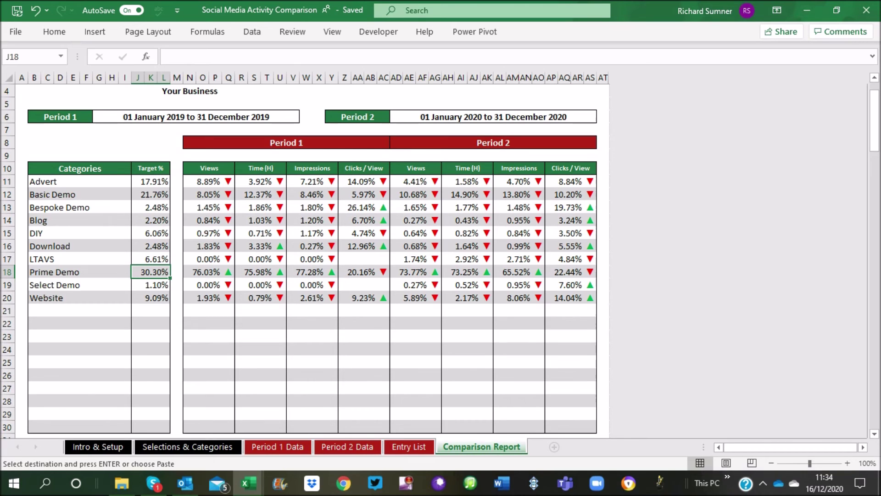
- Compare the Advert Views in Period 1, and Prime Demo's Target % with its Views in Period 1 and Period 2
left_click(202, 182)
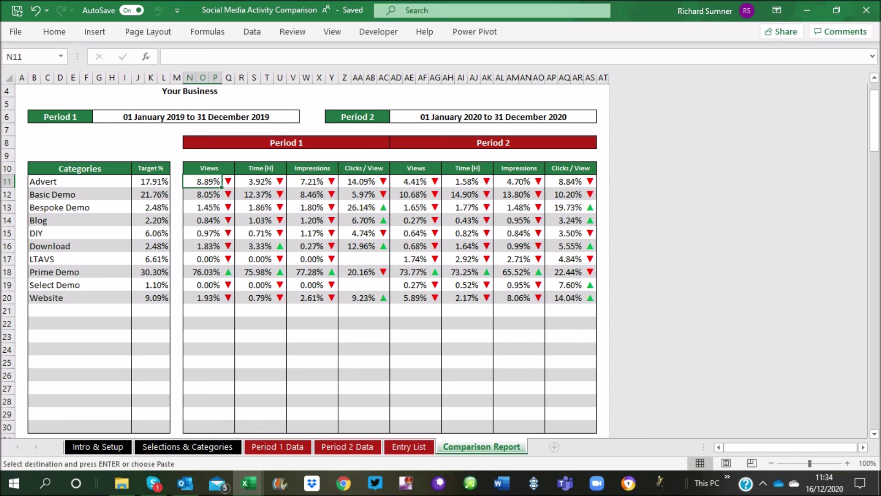
left_click(202, 272)
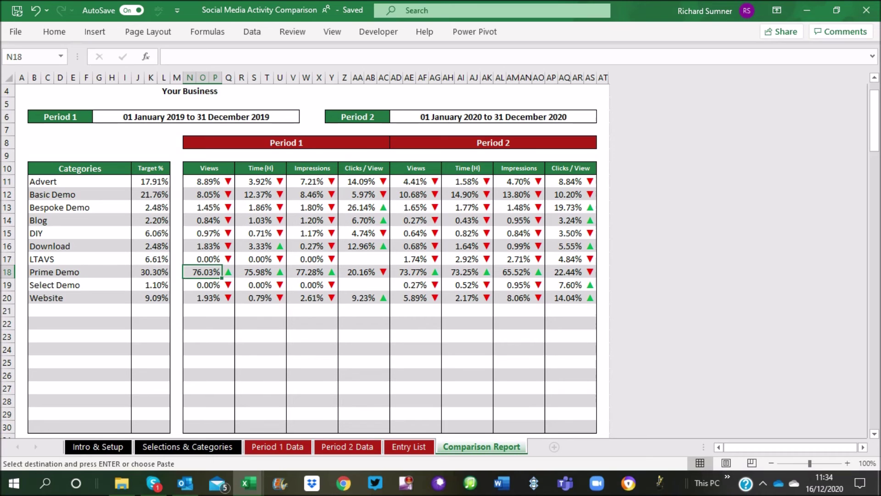
left_click(150, 272)
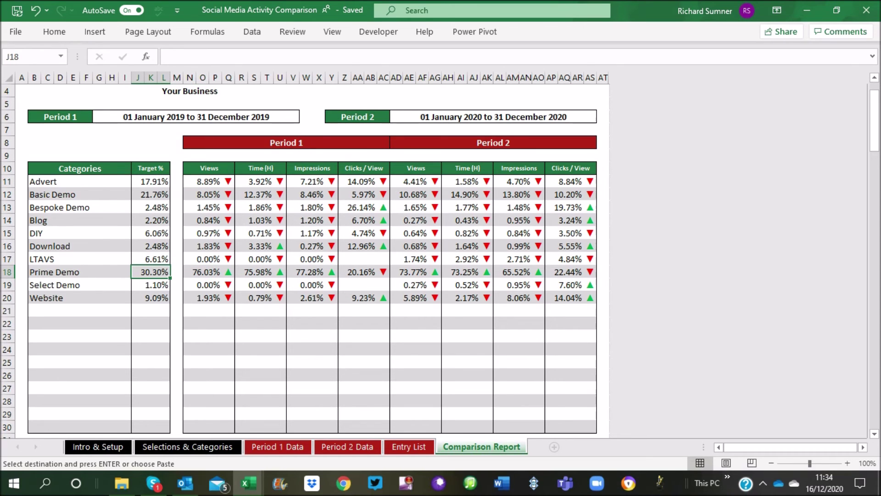
left_click(203, 272)
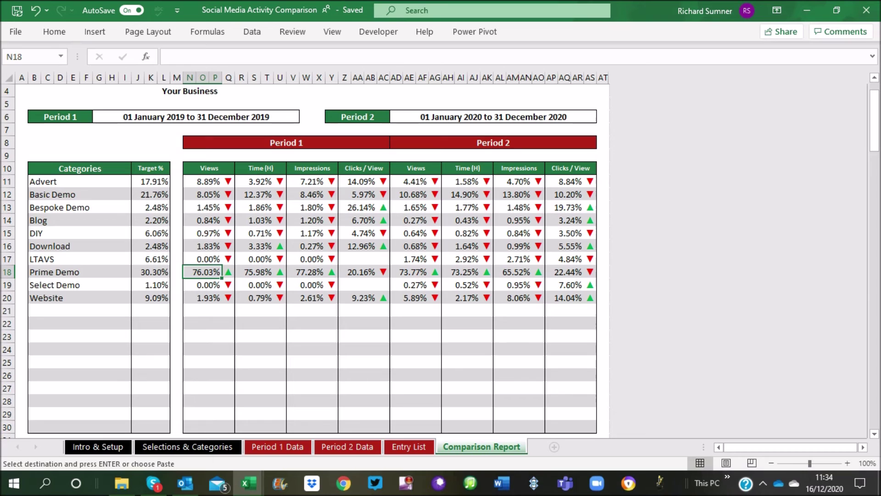
left_click(410, 272)
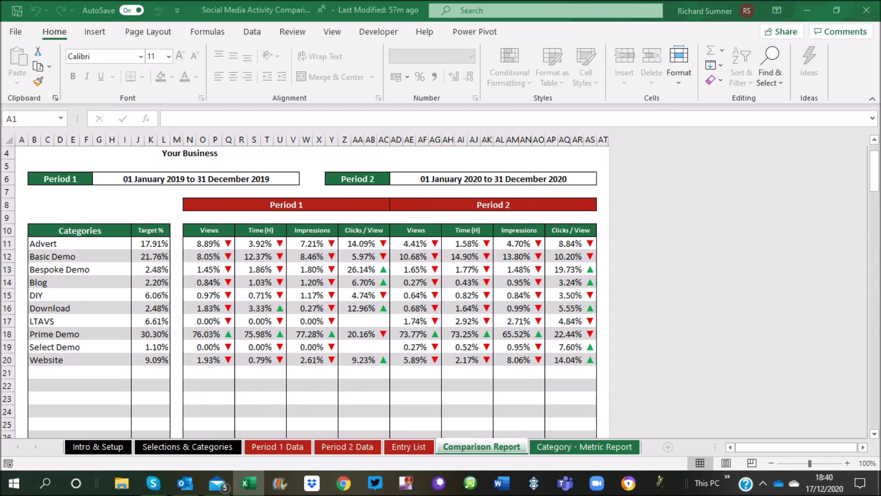
- View the VALUE Change and PORTION Change tables below the period percentages on the Comparison Report
scroll(312, 292, "down", 8)
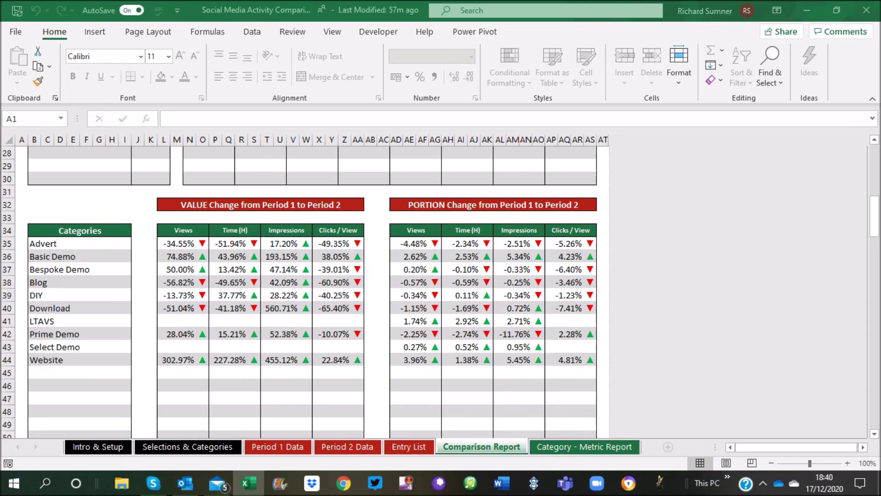
scroll(312, 289, "up", 7)
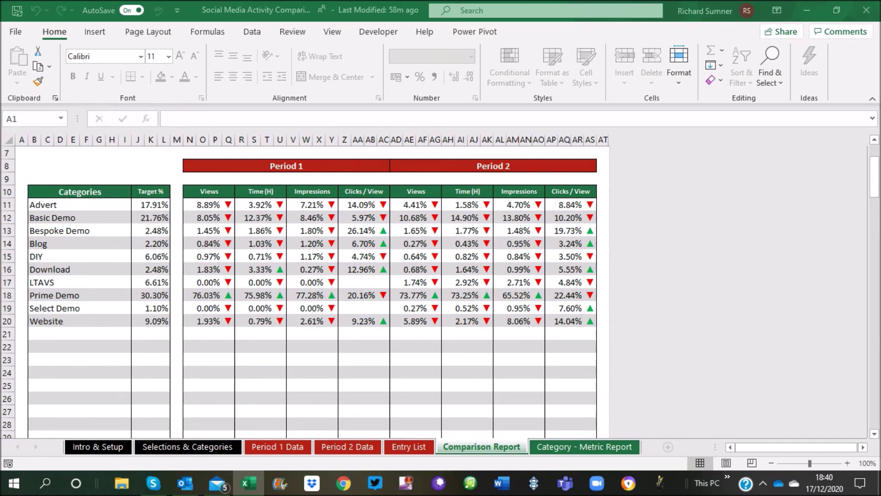
scroll(312, 289, "down", 13)
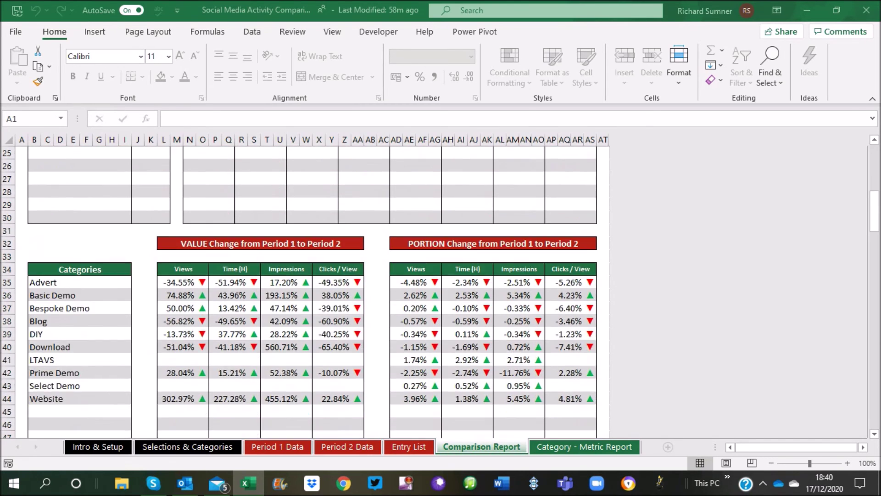
- Read the Period 1 and Period 2 values of the Prime Demo bars in the Views by Values chart
scroll(312, 289, "down", 2)
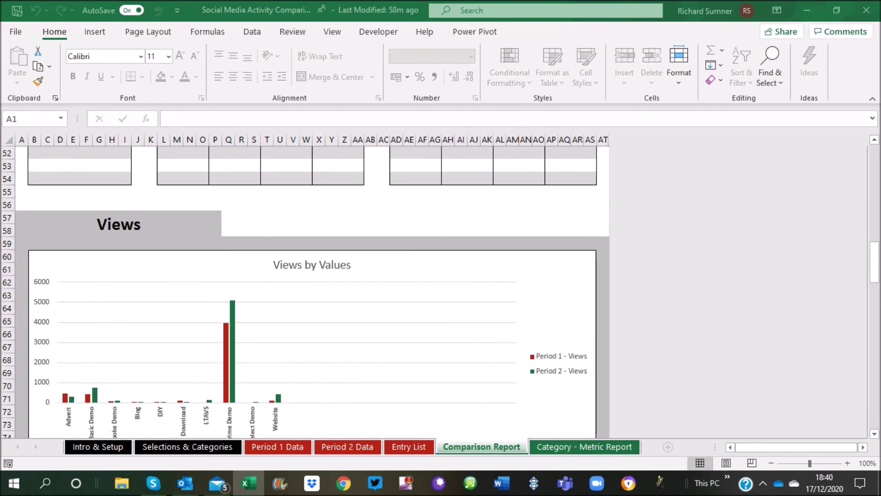
scroll(312, 289, "down", 2)
mouse_move(232, 320)
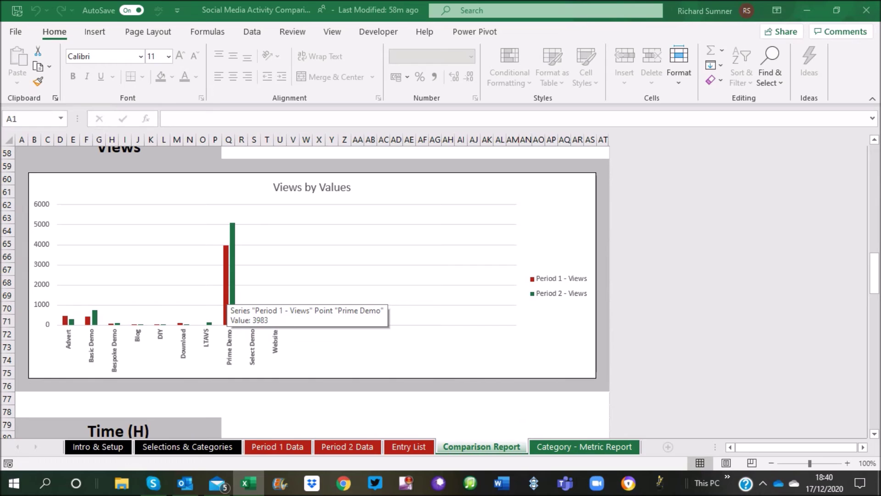
mouse_move(233, 293)
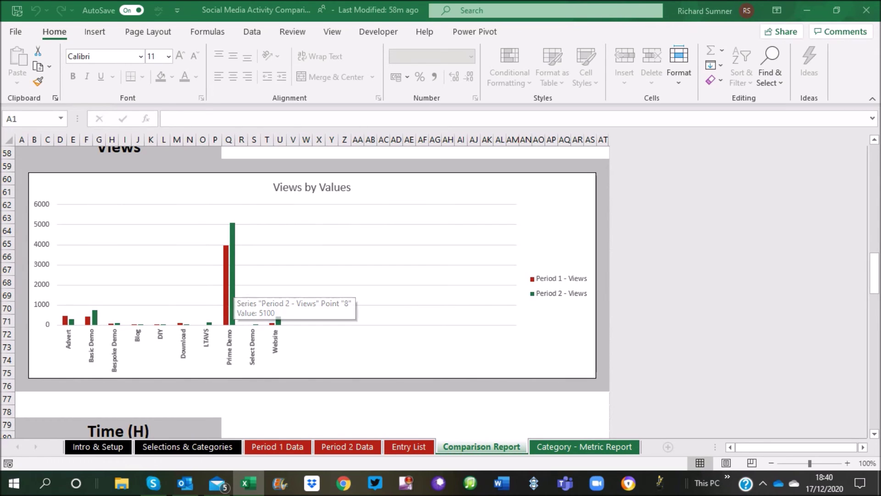
- Examine the VALUE Change and PORTION Change tables by category, cross-checking them against the Period 1 and Period 2 percentages
scroll(230, 274, "up", 6)
scroll(231, 274, "up", 4)
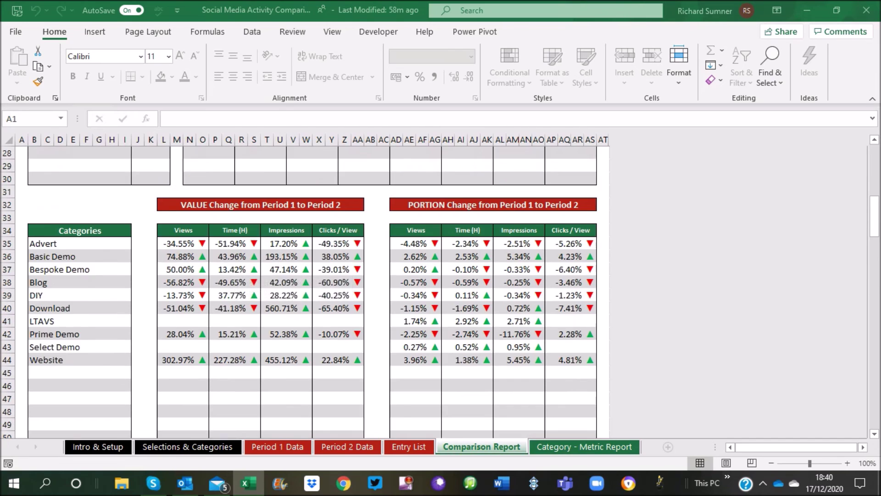
scroll(230, 274, "down", 2)
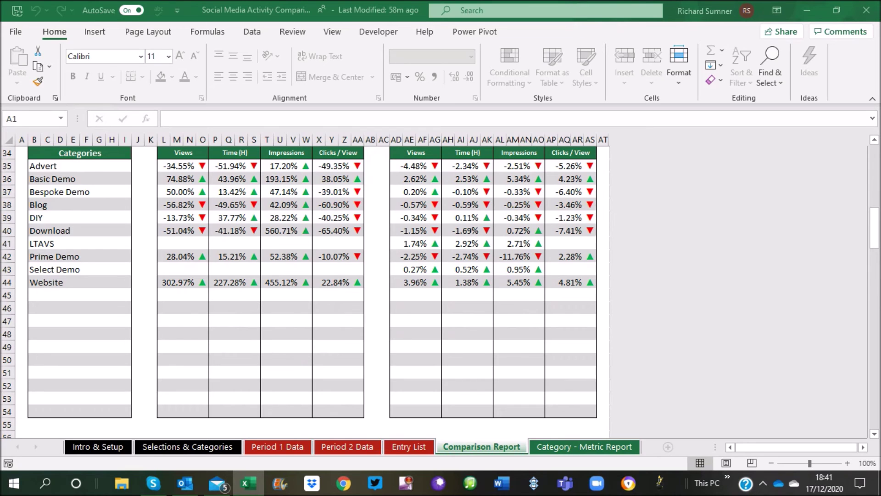
scroll(312, 289, "up", 1)
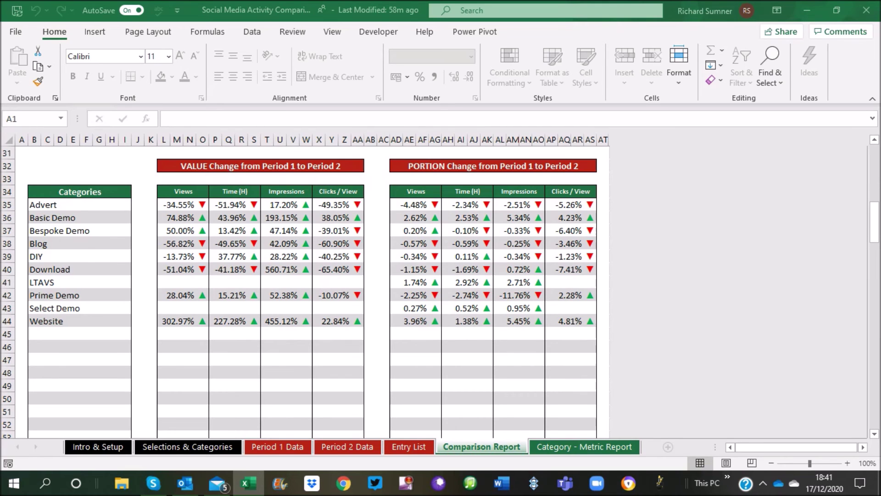
scroll(312, 289, "up", 2)
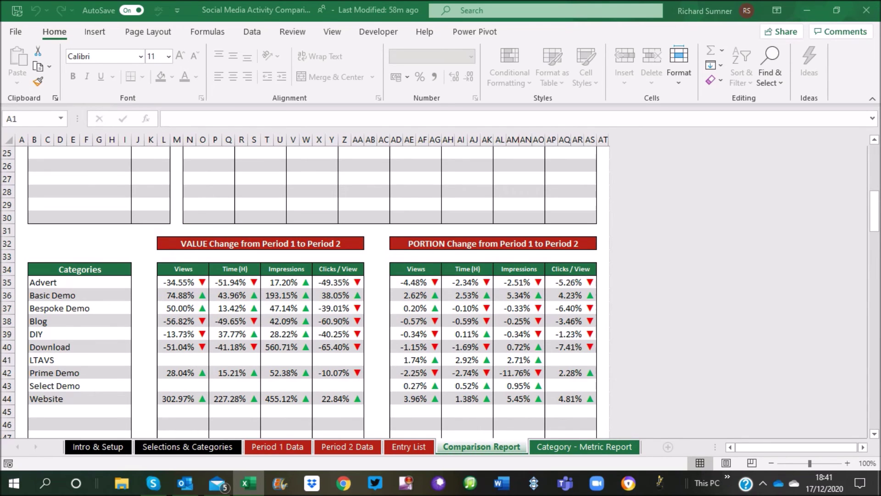
scroll(312, 289, "down", 2)
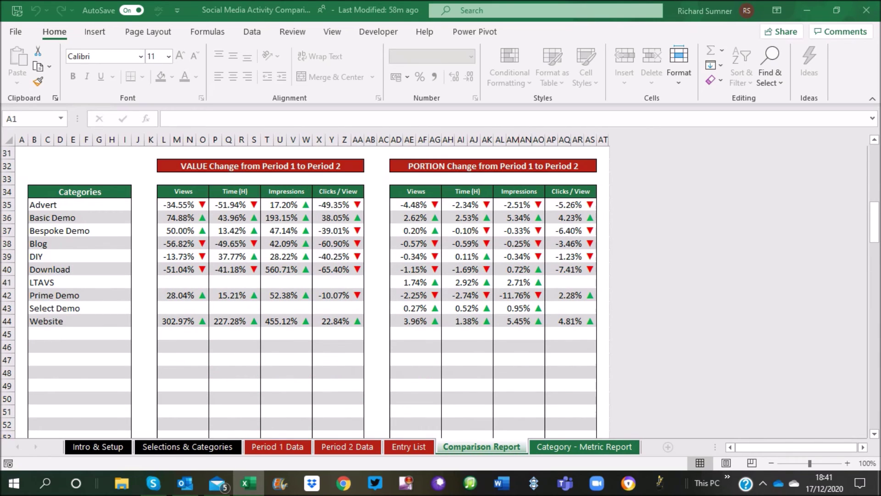
scroll(312, 289, "up", 7)
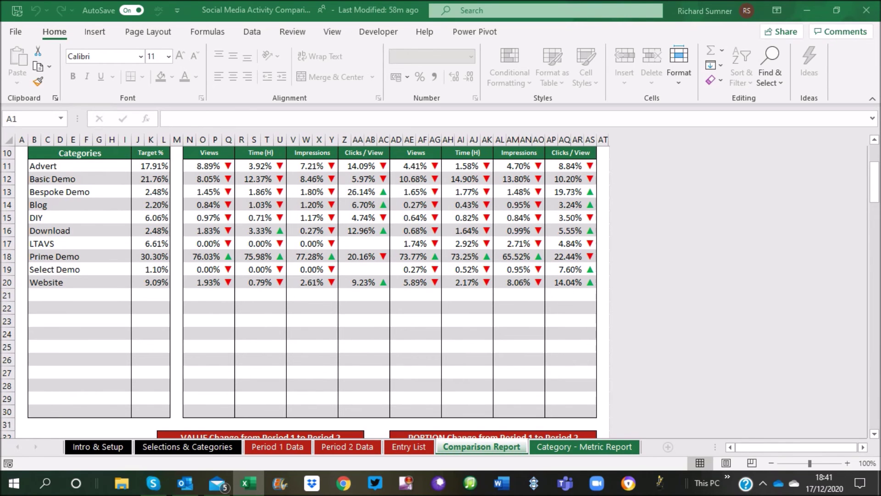
scroll(312, 289, "down", 4)
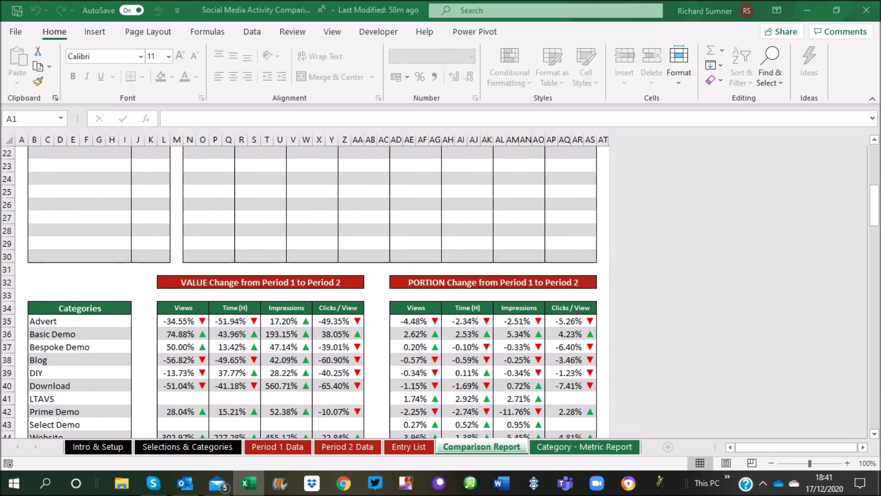
scroll(312, 289, "down", 1)
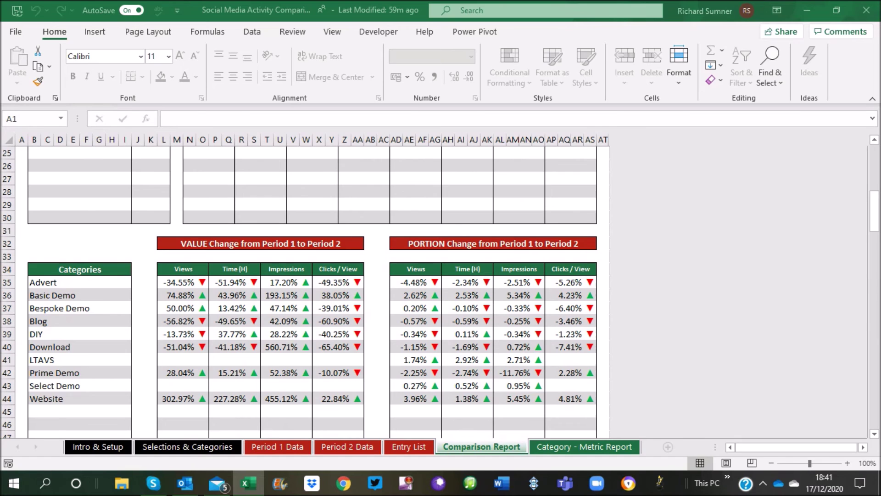
scroll(440, 292, "down", 2)
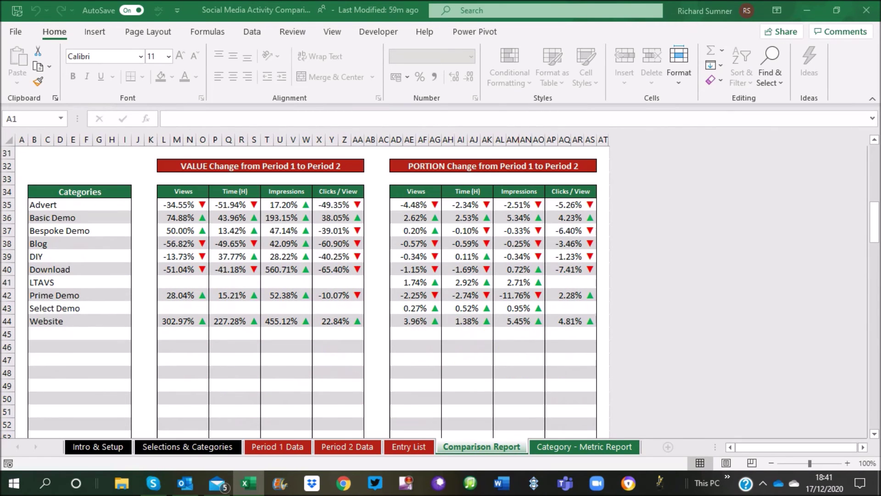
- Look through the Views, Time (H) and Impressions charts of the Comparison Report and return to the Views chart
scroll(312, 292, "down", 8)
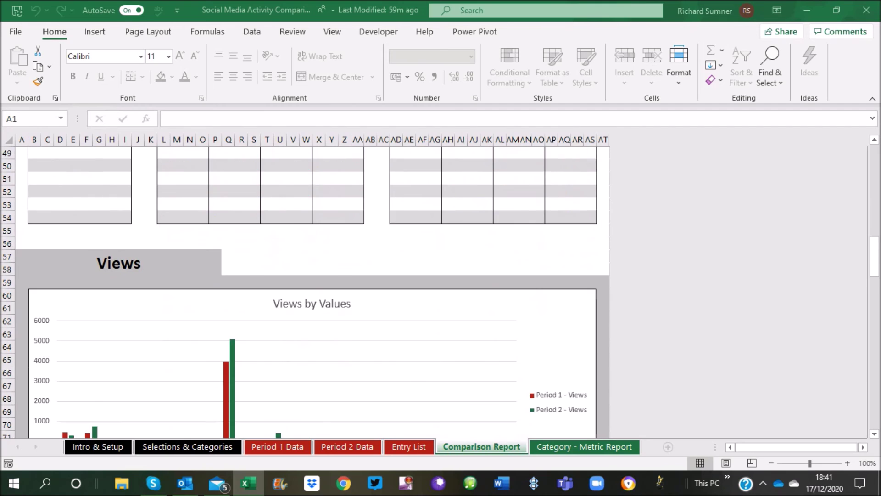
scroll(272, 248, "down", 11)
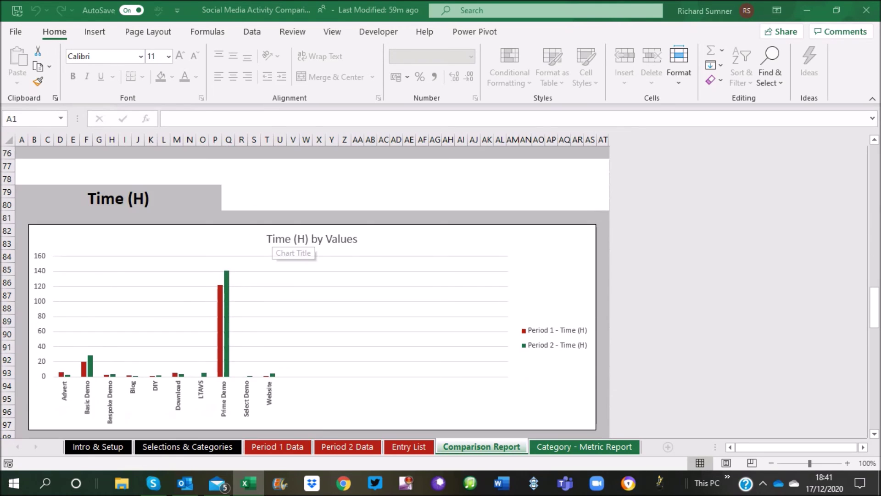
scroll(271, 248, "down", 6)
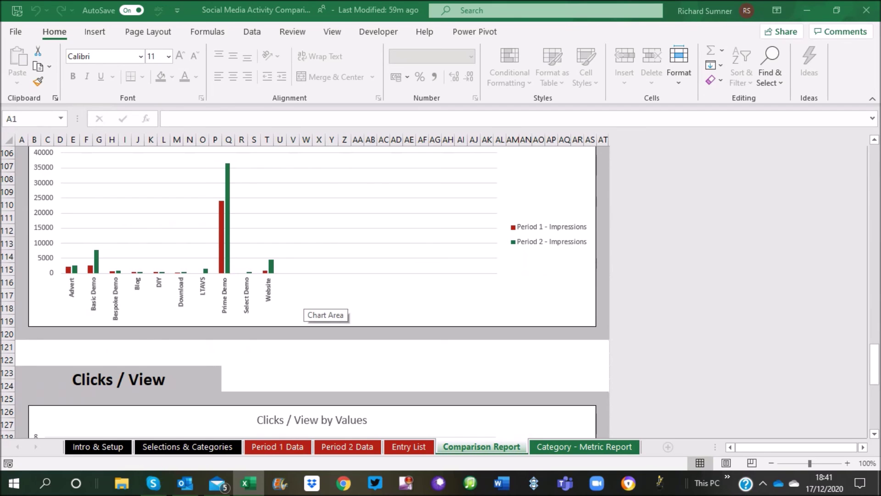
scroll(308, 307, "up", 9)
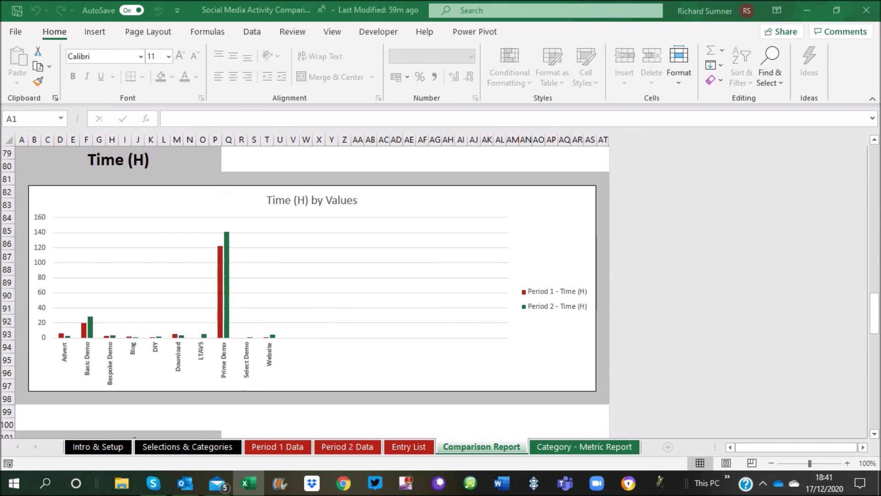
scroll(307, 294, "up", 9)
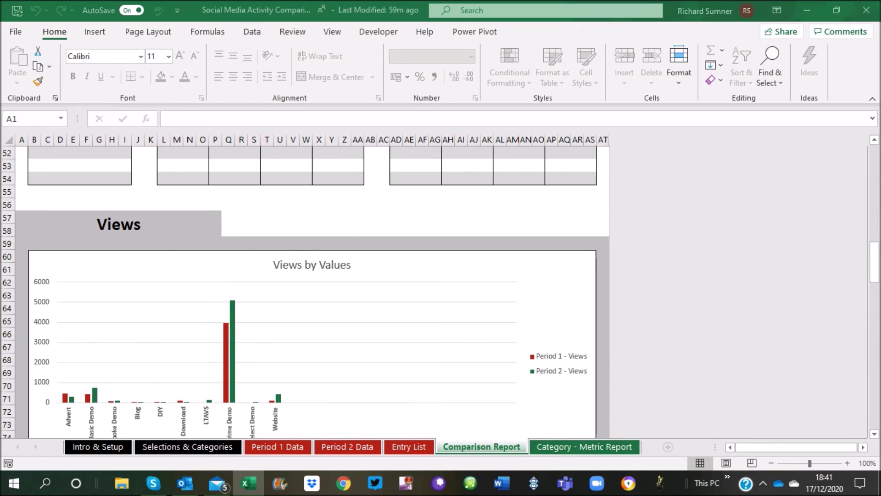
scroll(307, 294, "down", 1)
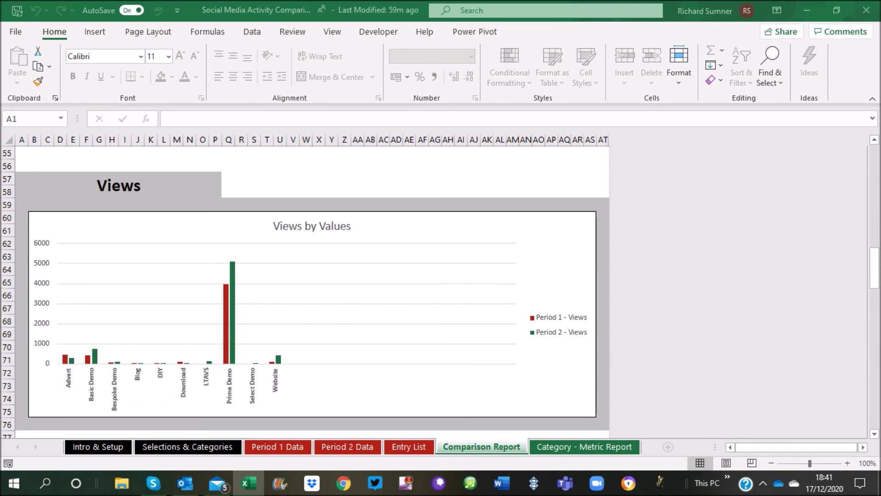
- Recheck the report's percentage tables and the Views by Values chart, ending at the Comparison Report title
scroll(308, 293, "up", 16)
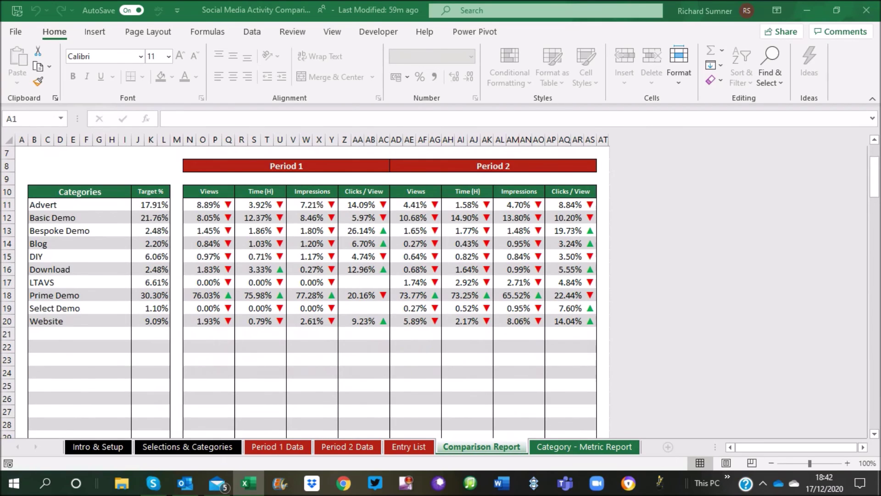
scroll(308, 294, "up", 2)
scroll(312, 293, "down", 14)
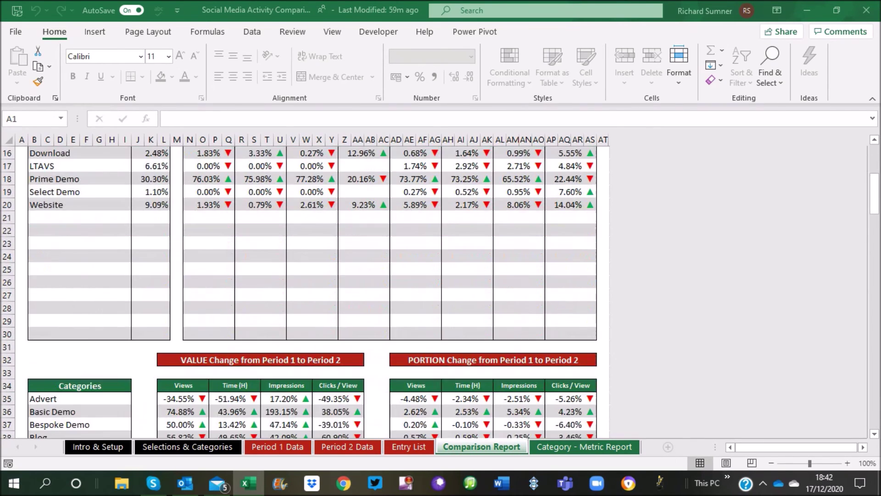
scroll(312, 294, "down", 12)
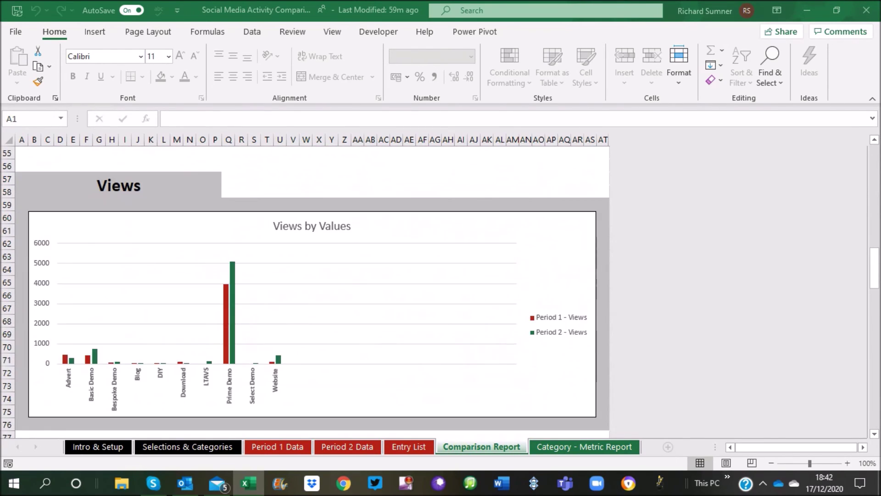
scroll(312, 294, "up", 20)
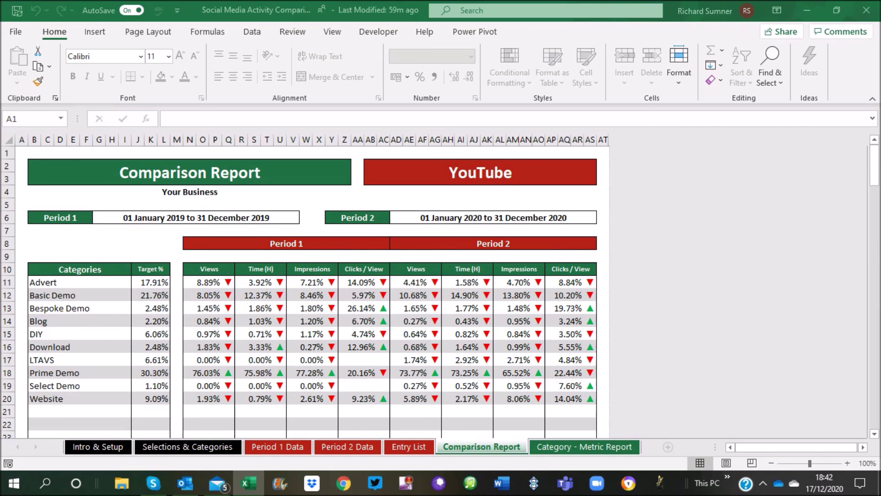
- View the Category - Metric Report sheet, and go back to the category percentages on the Comparison Report sheet
left_click(584, 447)
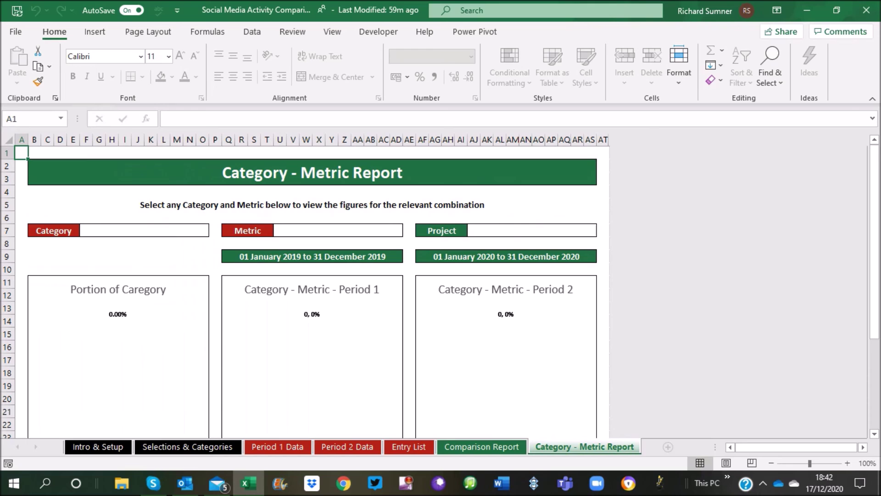
key("ctrl+Page_Up")
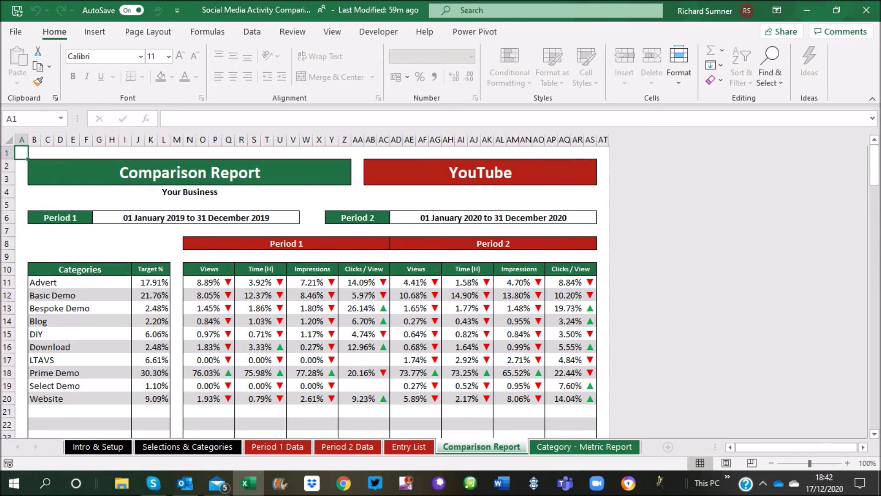
scroll(440, 291, "down", 1)
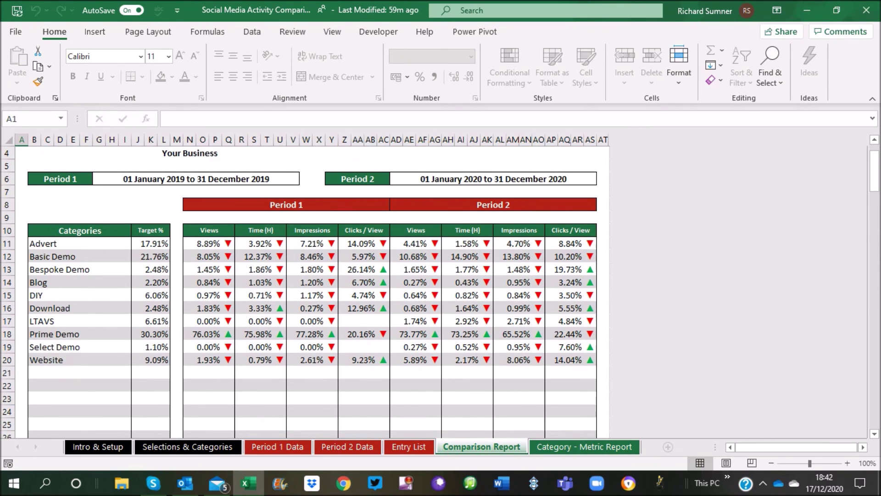
scroll(439, 291, "down", 6)
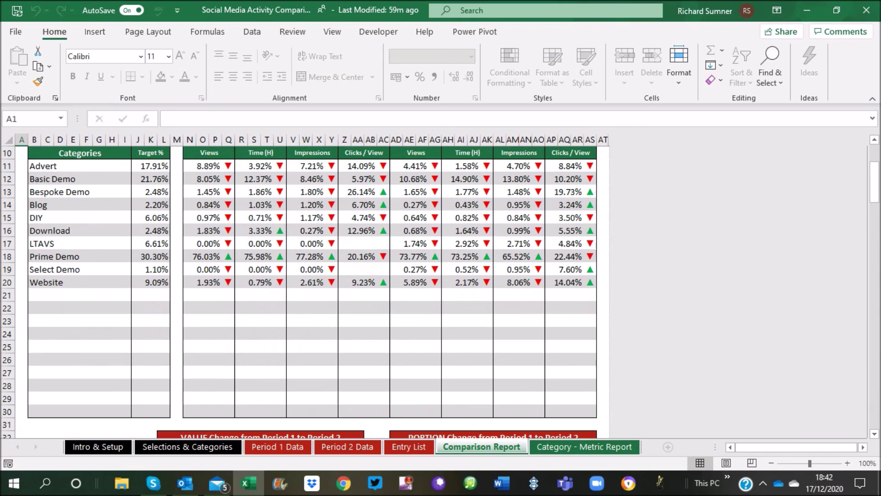
scroll(439, 291, "up", 7)
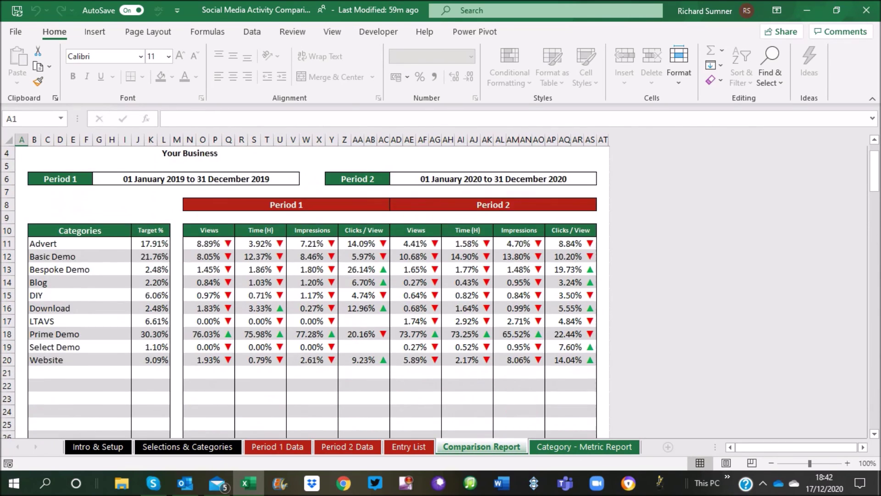
- On the Category - Metric Report sheet, set the Category to Basic Demo and the Metric to Views
key("ctrl+Page_Down")
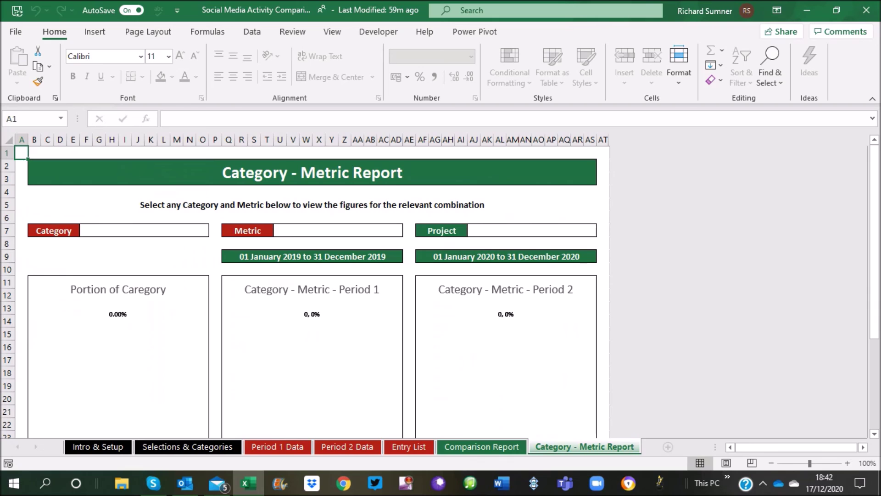
left_click(144, 230)
left_click(215, 231)
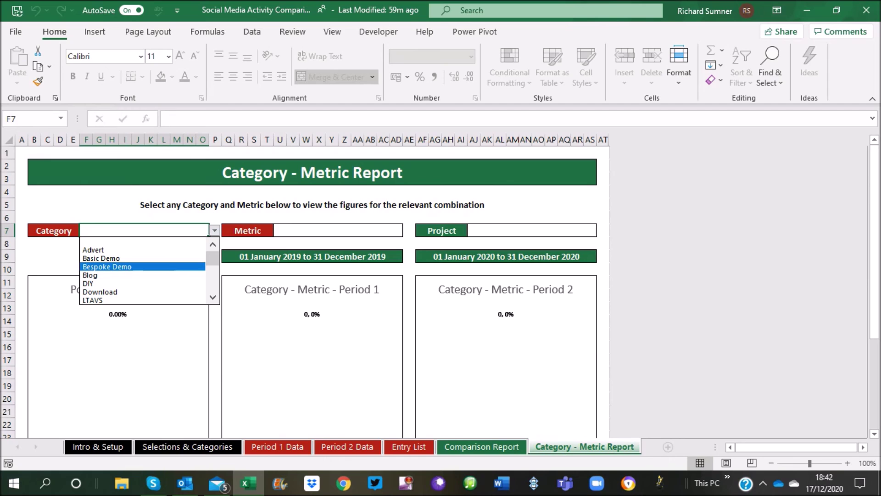
left_click(102, 259)
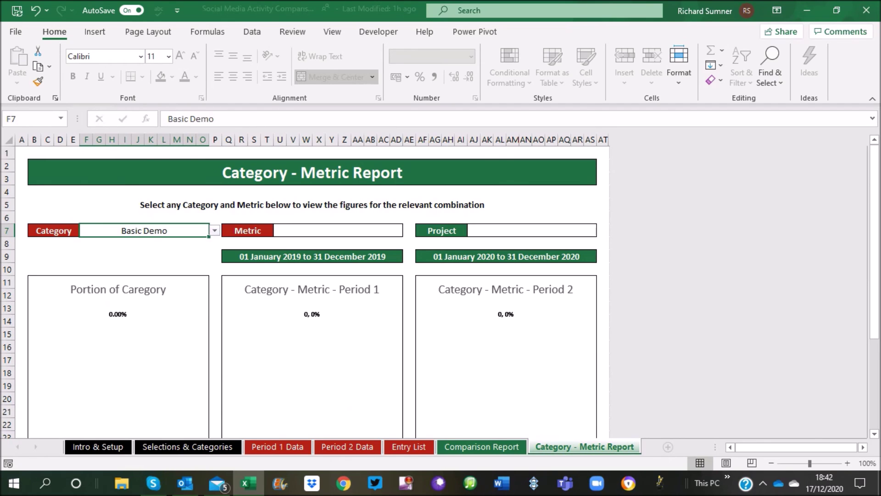
left_click(338, 231)
left_click(408, 230)
left_click(321, 250)
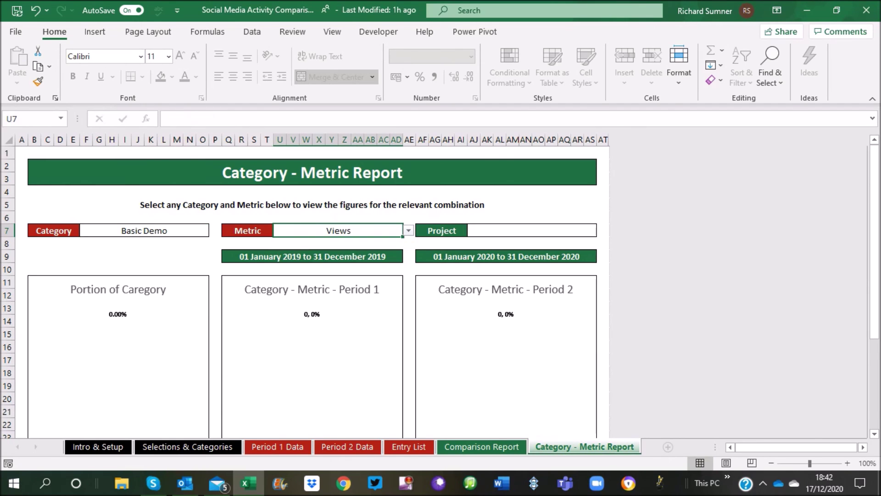
- Examine the Basic Demo - Views pie charts for both periods and the bar chart comparing them, ending back at the report title
scroll(325, 233, "down", 2)
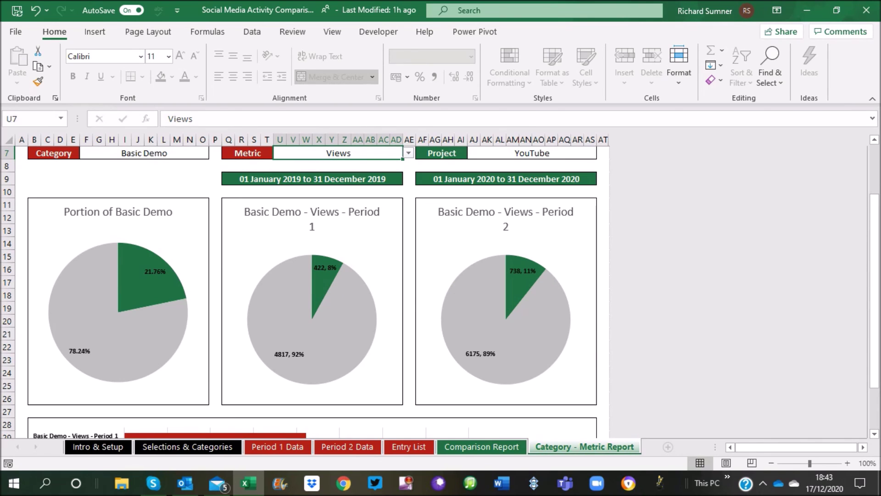
scroll(312, 275, "down", 2)
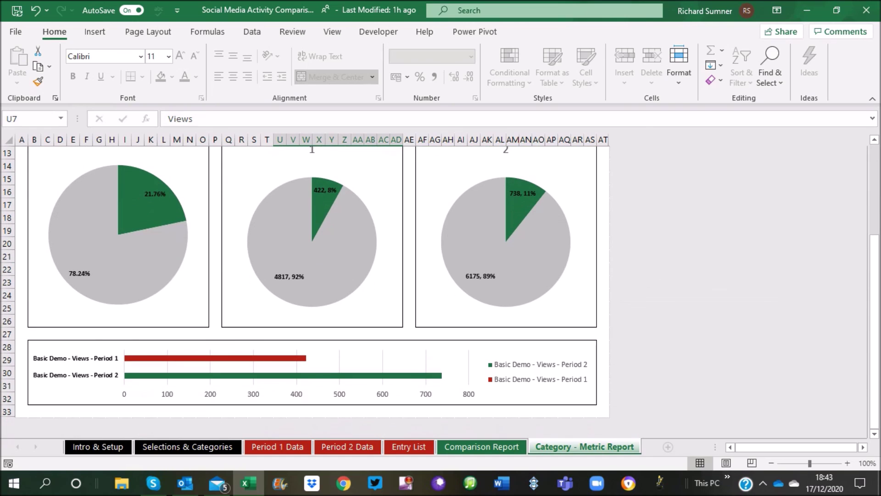
scroll(312, 275, "down", 1)
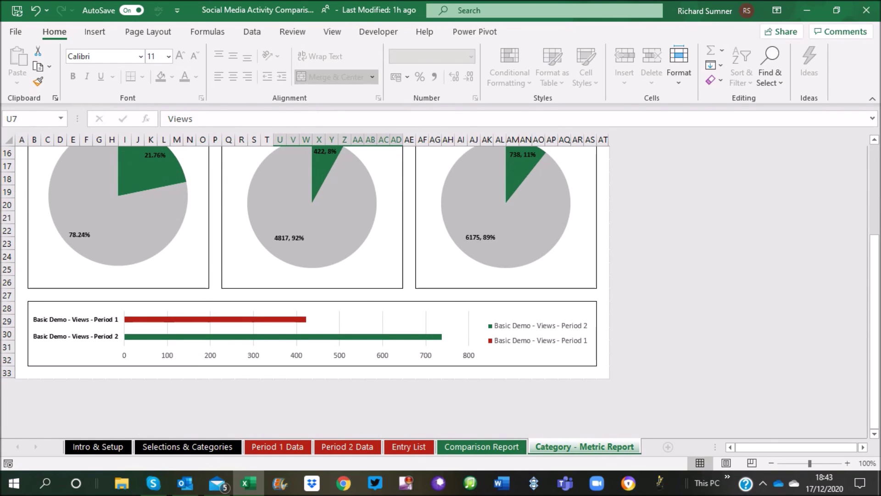
scroll(312, 275, "up", 2)
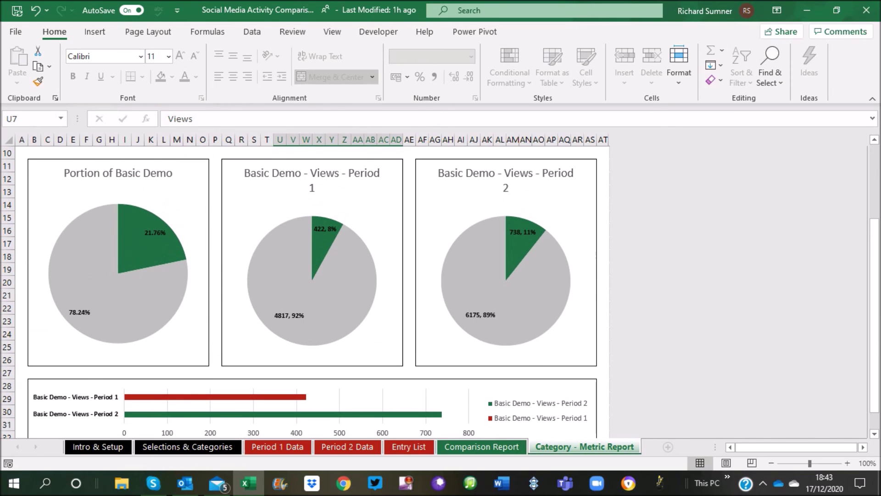
scroll(312, 276, "up", 2)
scroll(312, 275, "up", 1)
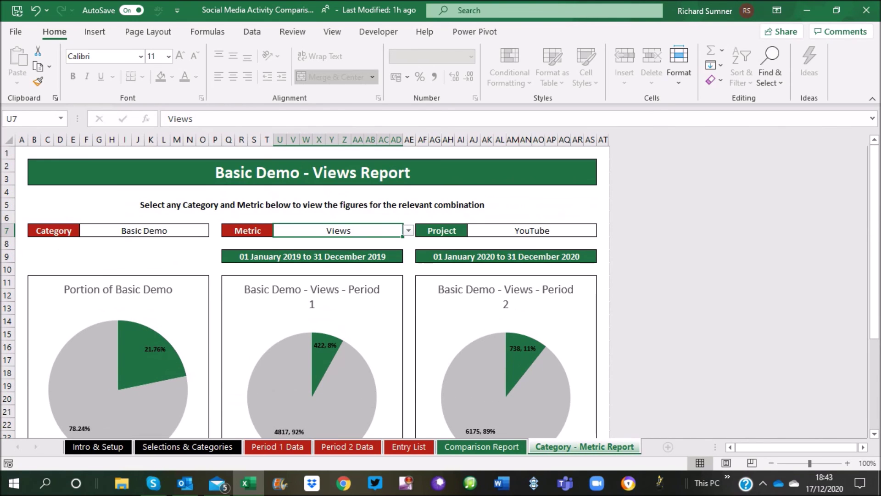
- Change the report's Category to Prime Demo and look through the charts for its Views
left_click(144, 230)
left_click(338, 230)
left_click(144, 231)
left_click(214, 231)
left_click_drag(213, 261, 212, 264)
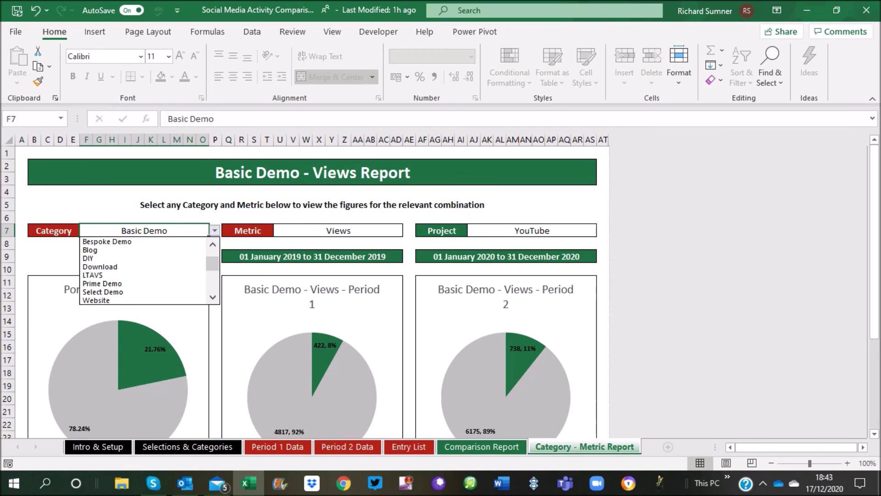
left_click(102, 283)
scroll(312, 292, "down", 2)
scroll(312, 292, "down", 2)
scroll(312, 292, "up", 4)
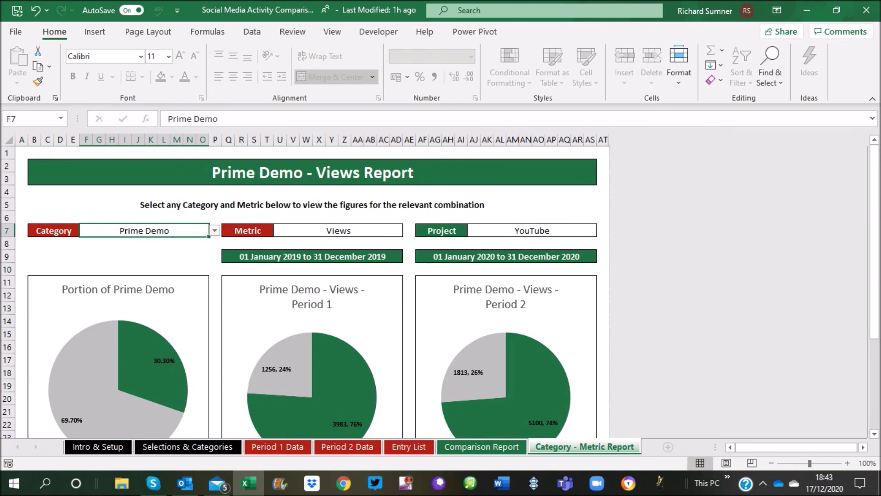
- Clear the Category and Metric selections, select cell A1, and go back to the Comparison Report sheet
key("BackSpace")
key("Tab")
key("BackSpace")
key("Left")
key("Left")
key("Left")
key("Left")
key("Left")
key("ctrl+Up")
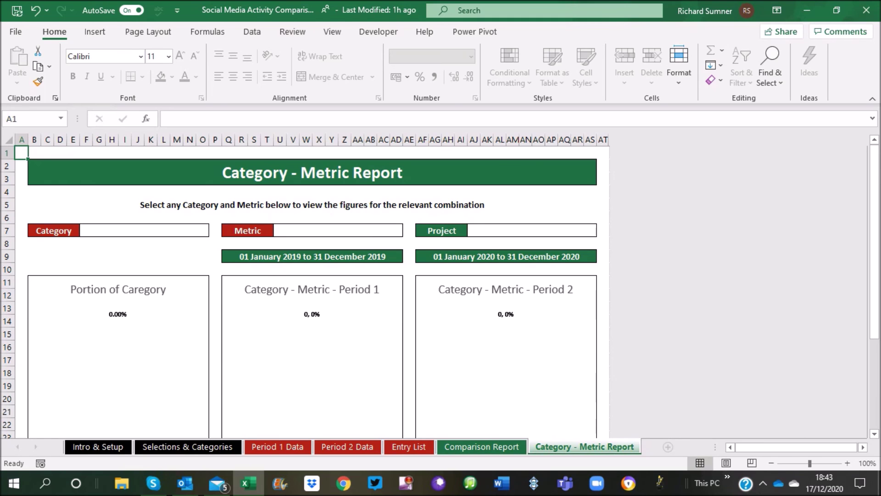
key("ctrl+Page_Up")
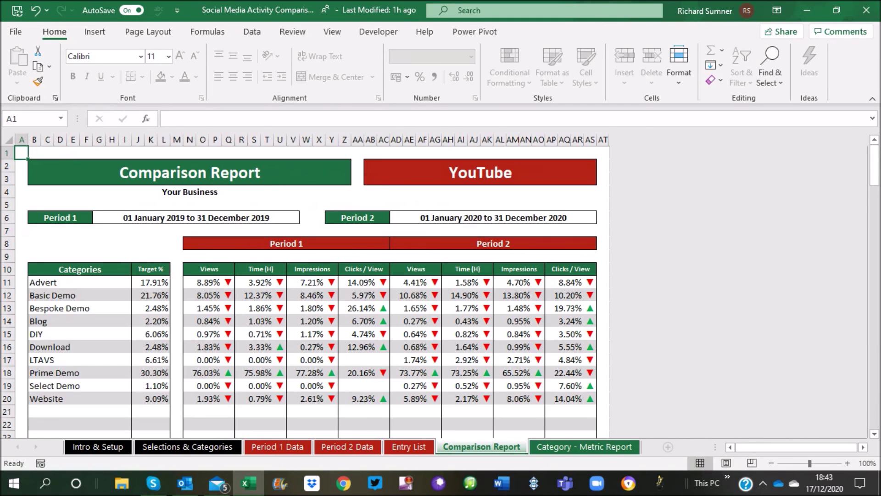